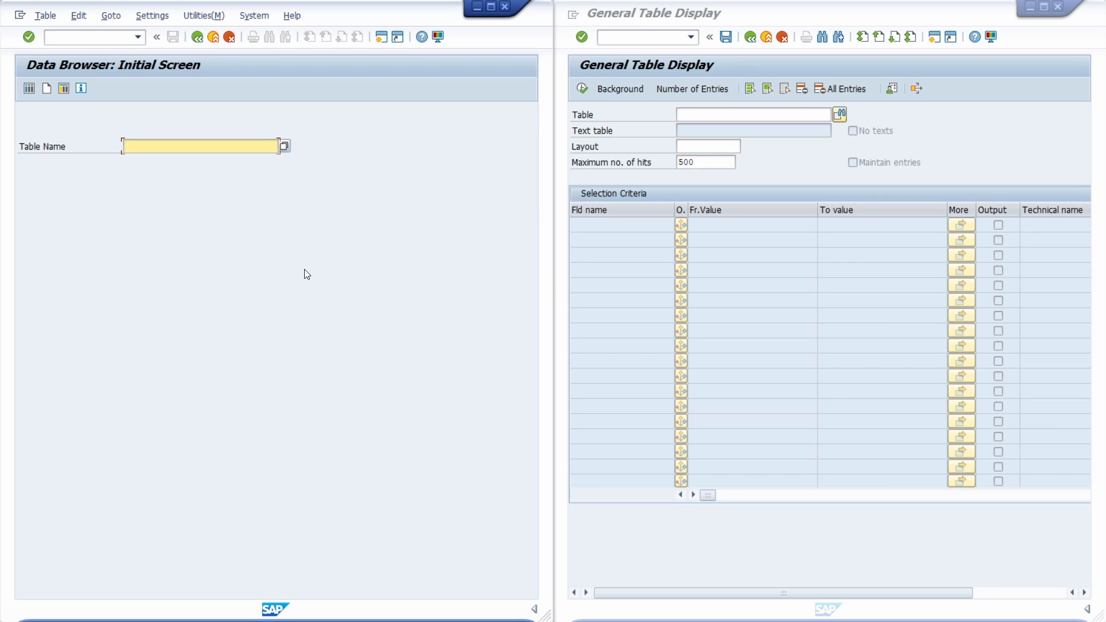
- Enter transaction code SE16 in the Data Browser window and SE16N in the General Table Display window
click(93, 37)
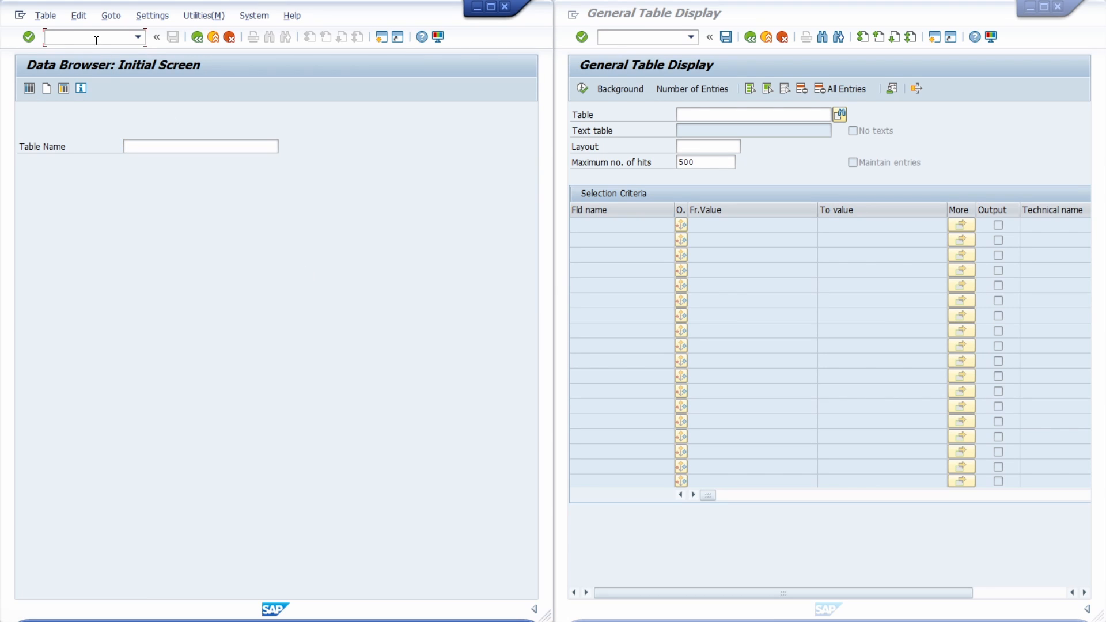
text(SE16)
click(621, 38)
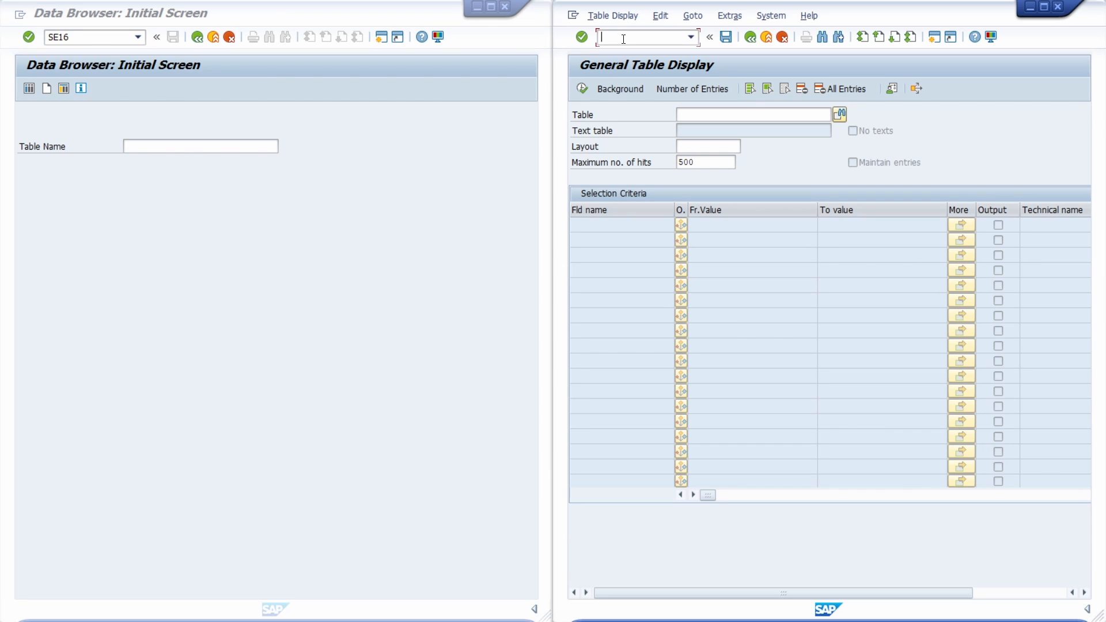
text(SE16N)
- Replace the transaction code in the General Table Display window with /nse16h and run it
double_click(644, 38)
text(/nse16h)
key(Return)
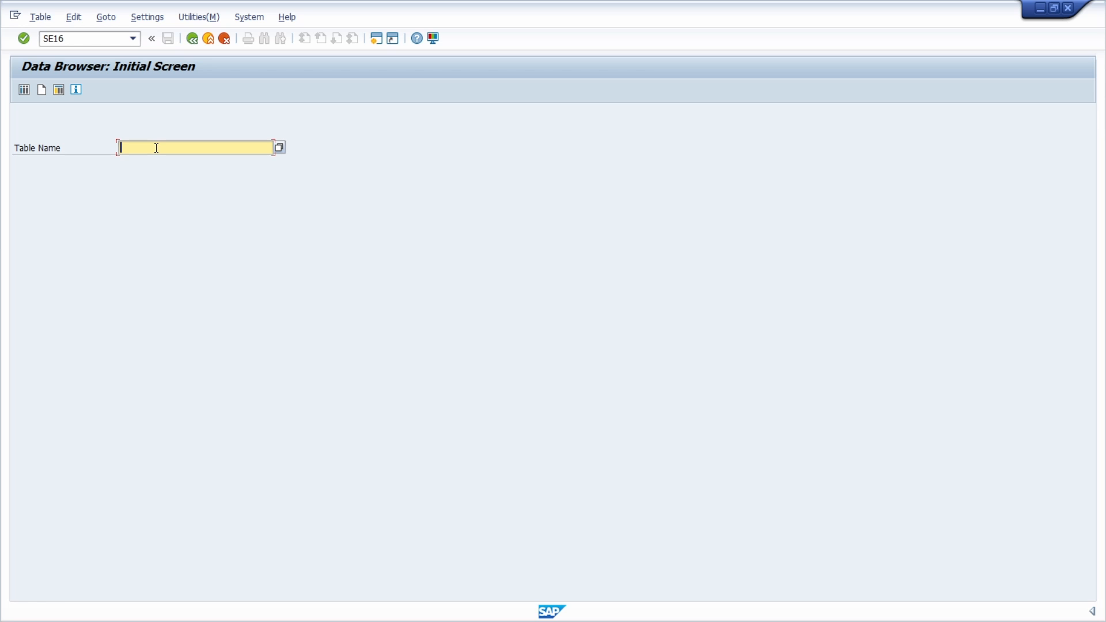
- Enter EKKO as the Data Browser table name and review the user-specific output list settings
text(EKKO)
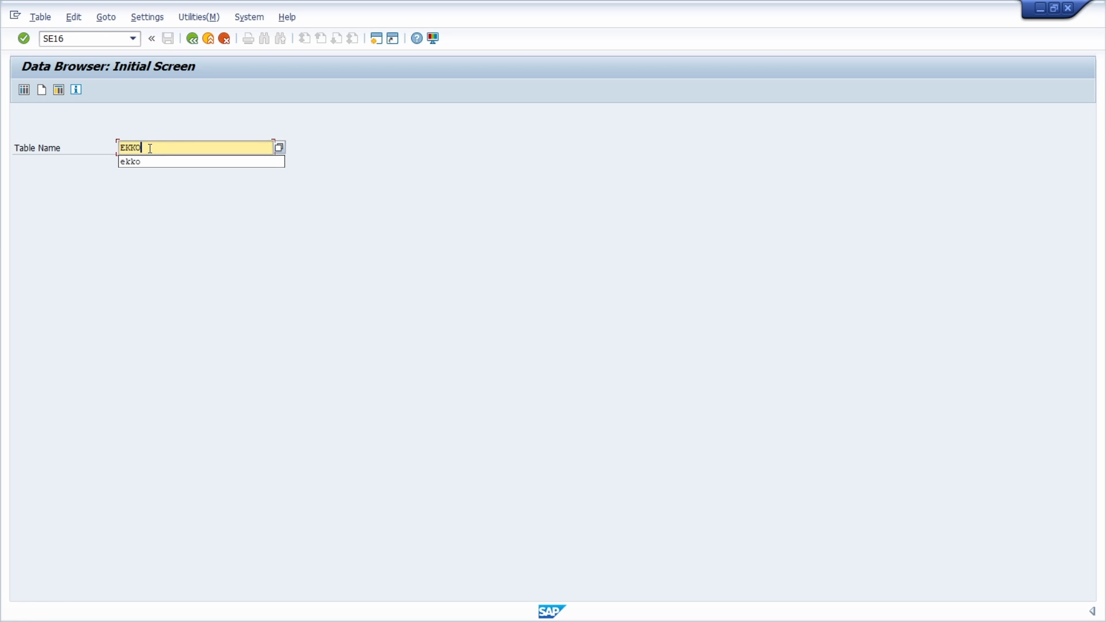
click(60, 89)
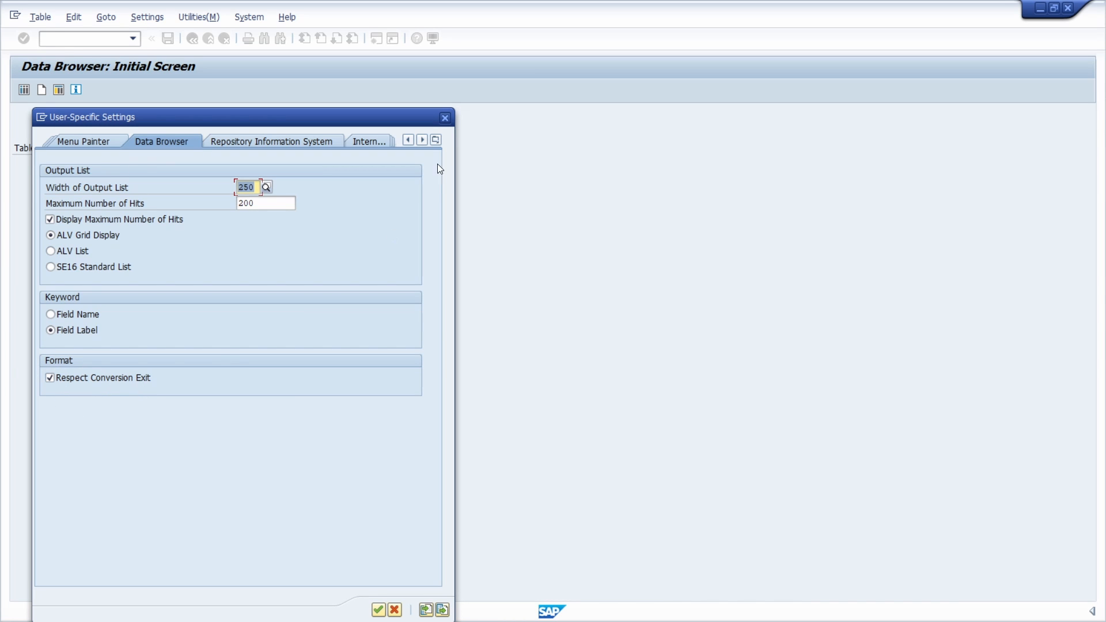
click(446, 118)
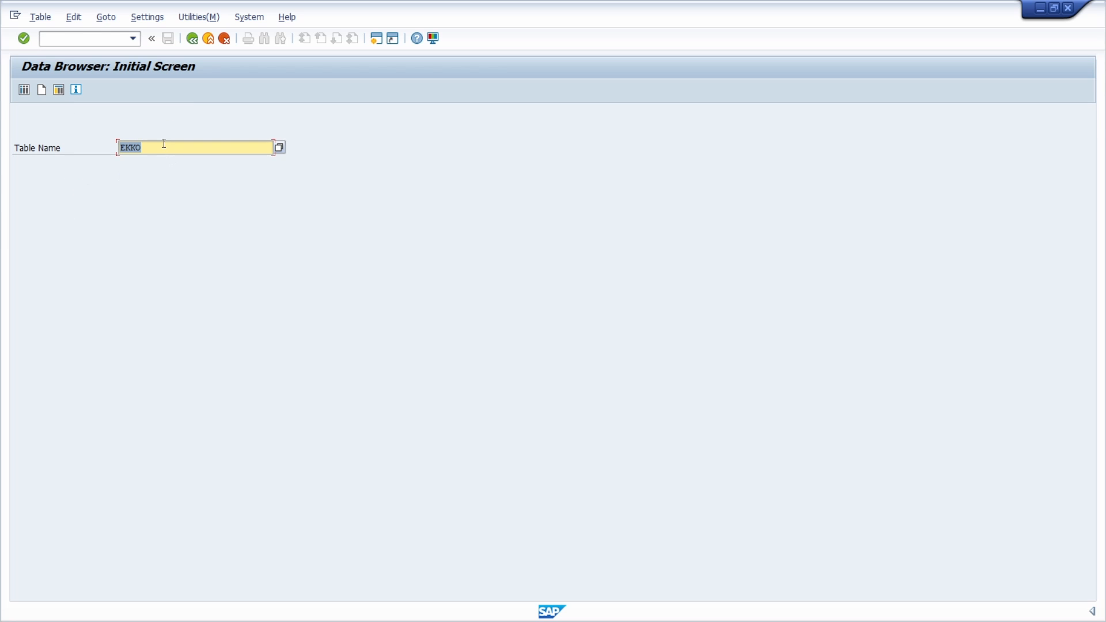
- Open the EKKO selection screen and list the entries created by the purchaser's user name
click(23, 91)
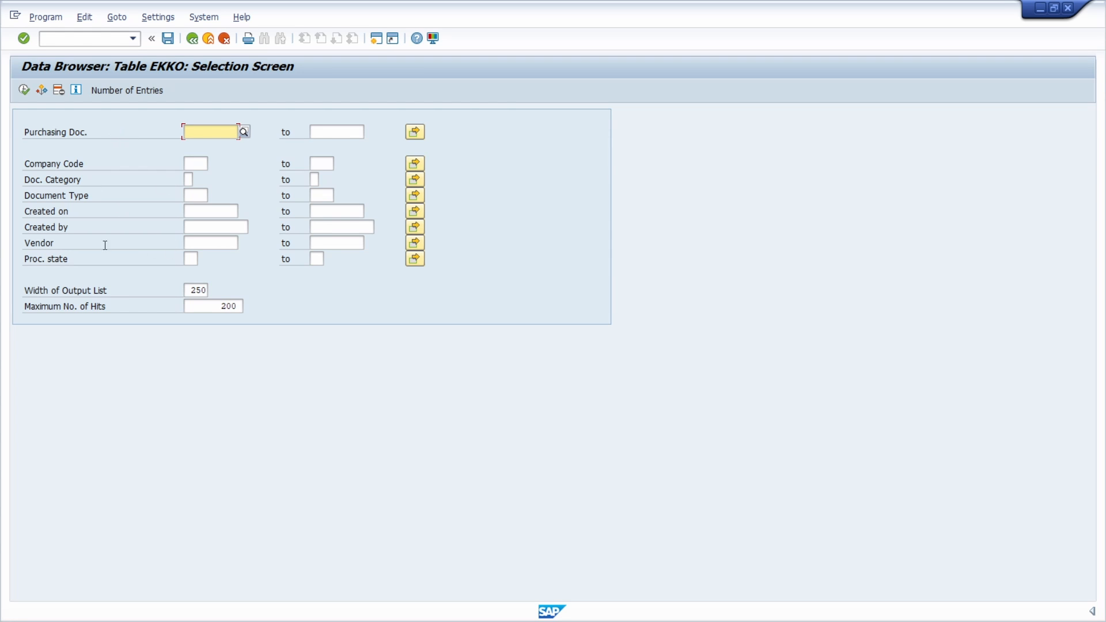
click(195, 229)
text(ANDREASG)
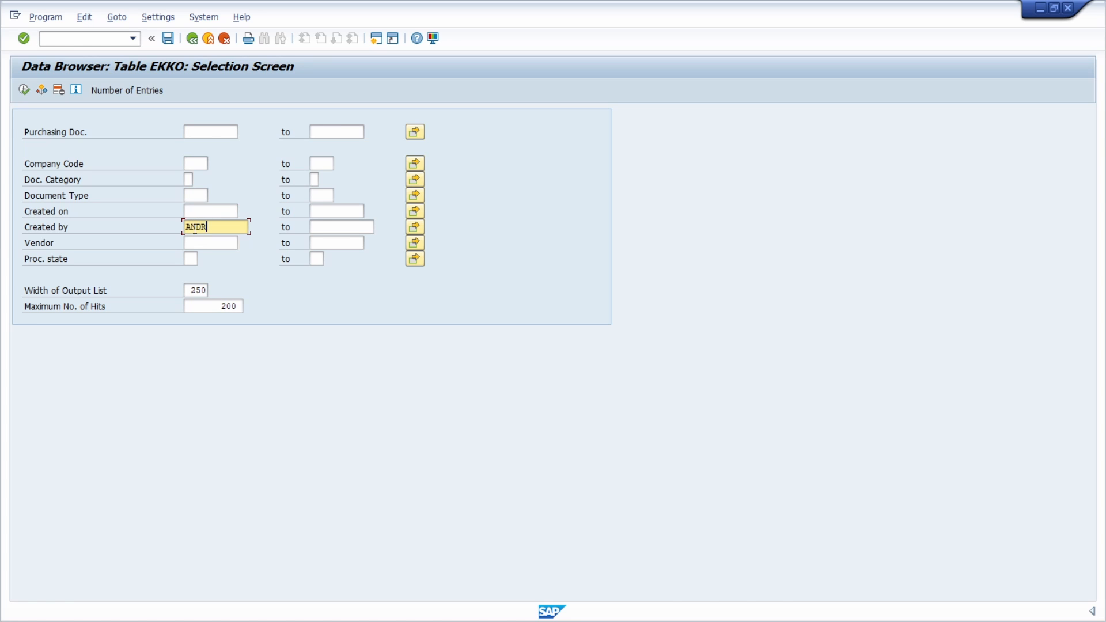
click(26, 91)
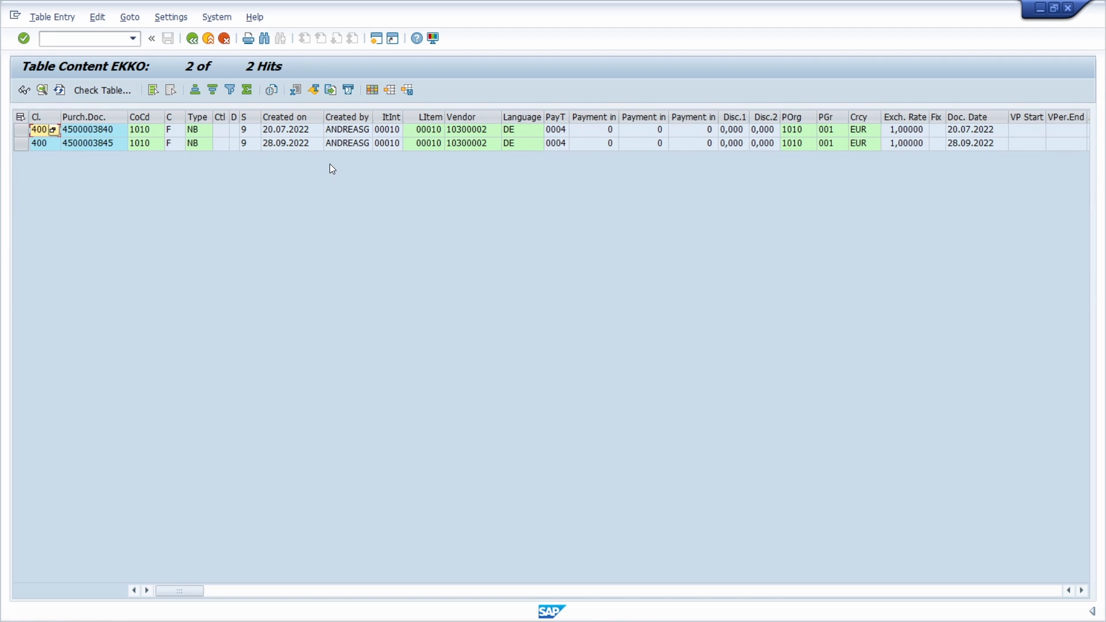
- Switch from the EKKO results to transaction SE16N using /nse16n
click(84, 38)
text(/nse16n)
key(Return)
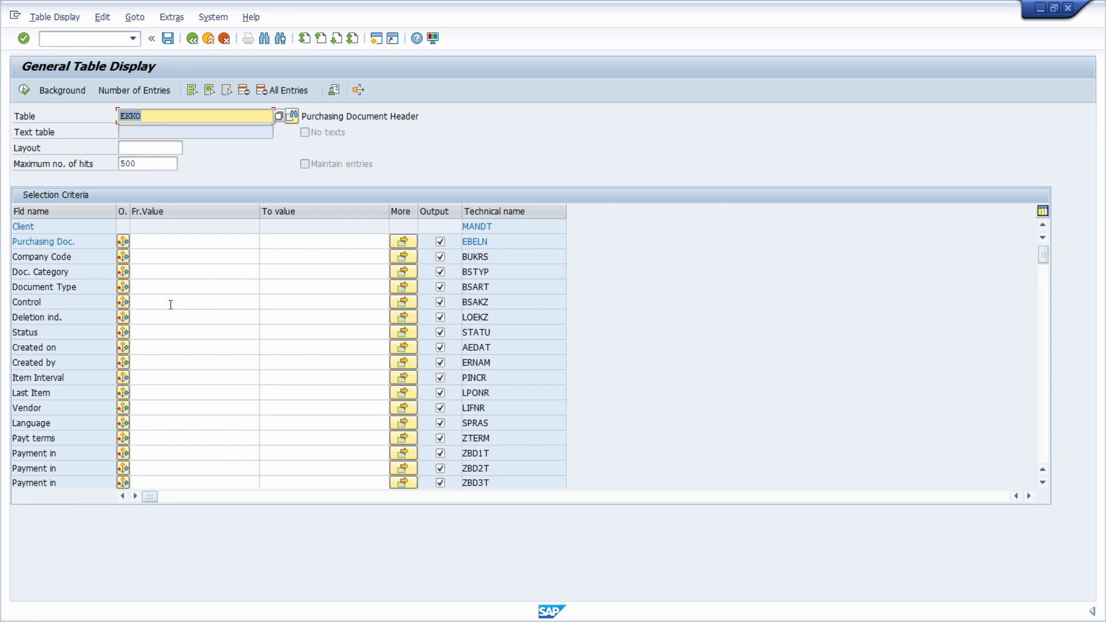
- Filter table EKKO by the same creator's user name and display the matching entries
click(149, 363)
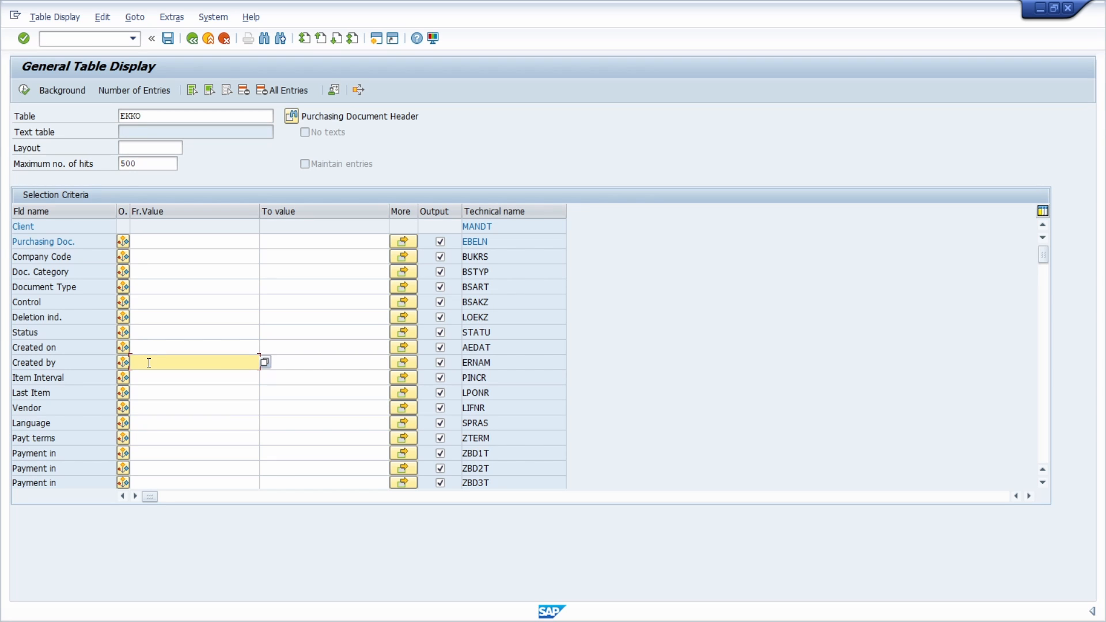
text(andreasg)
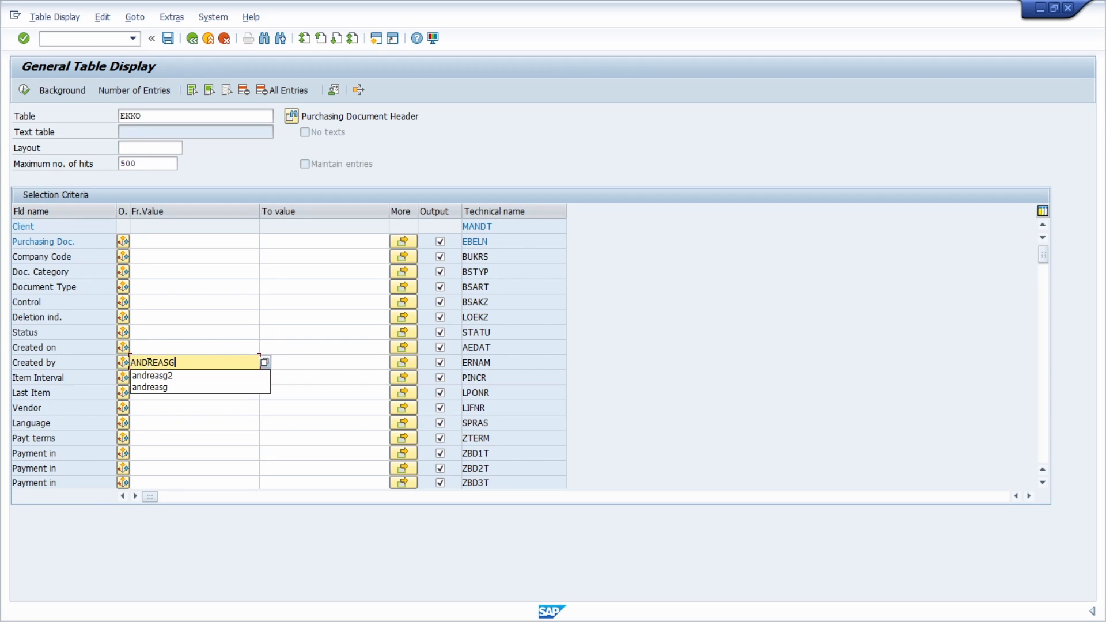
click(197, 360)
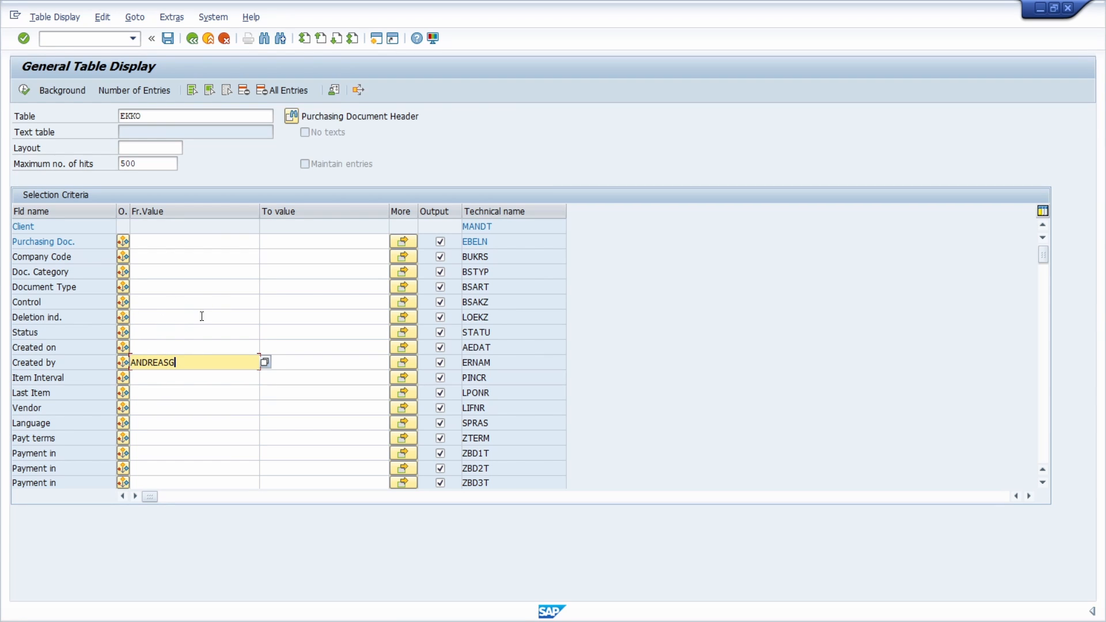
click(23, 89)
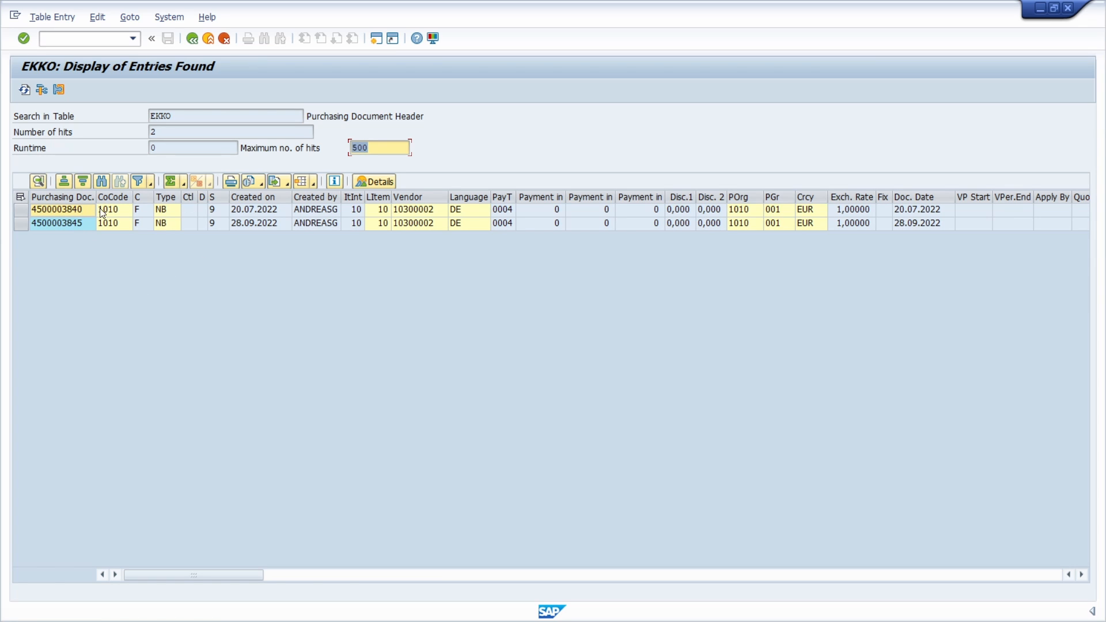
- View the detailed display of the first purchasing document in the results and close it
click(62, 209)
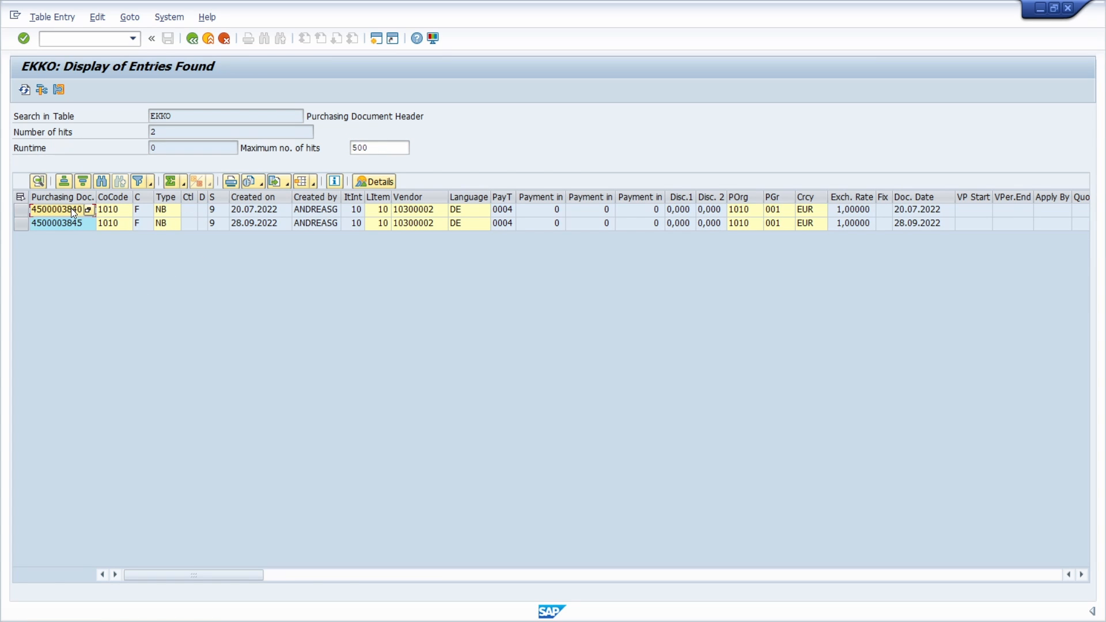
double_click(71, 209)
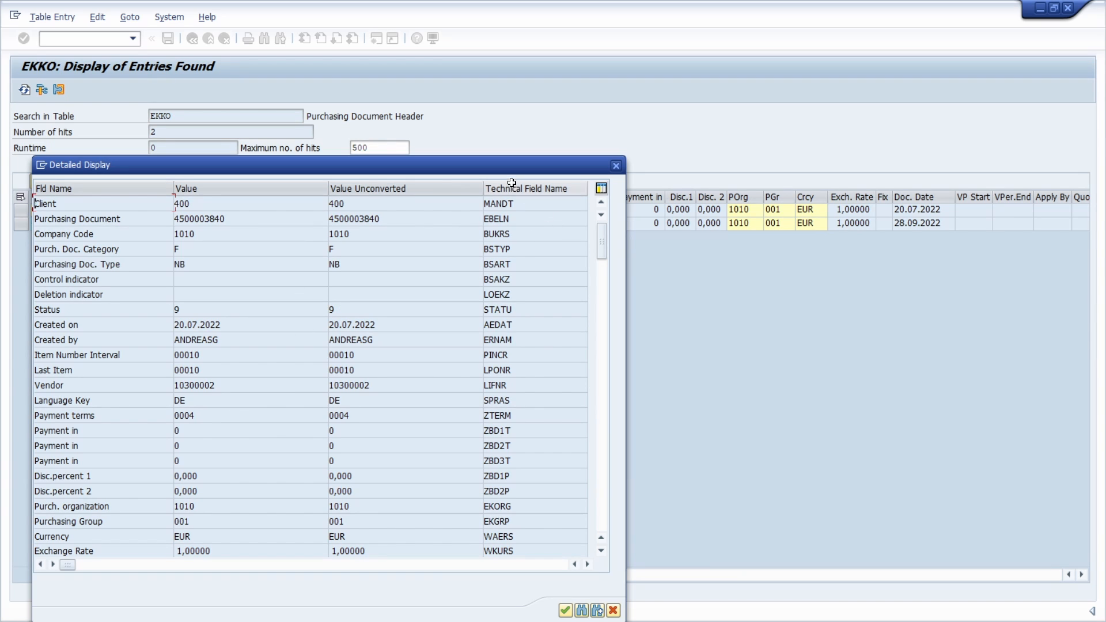
click(616, 166)
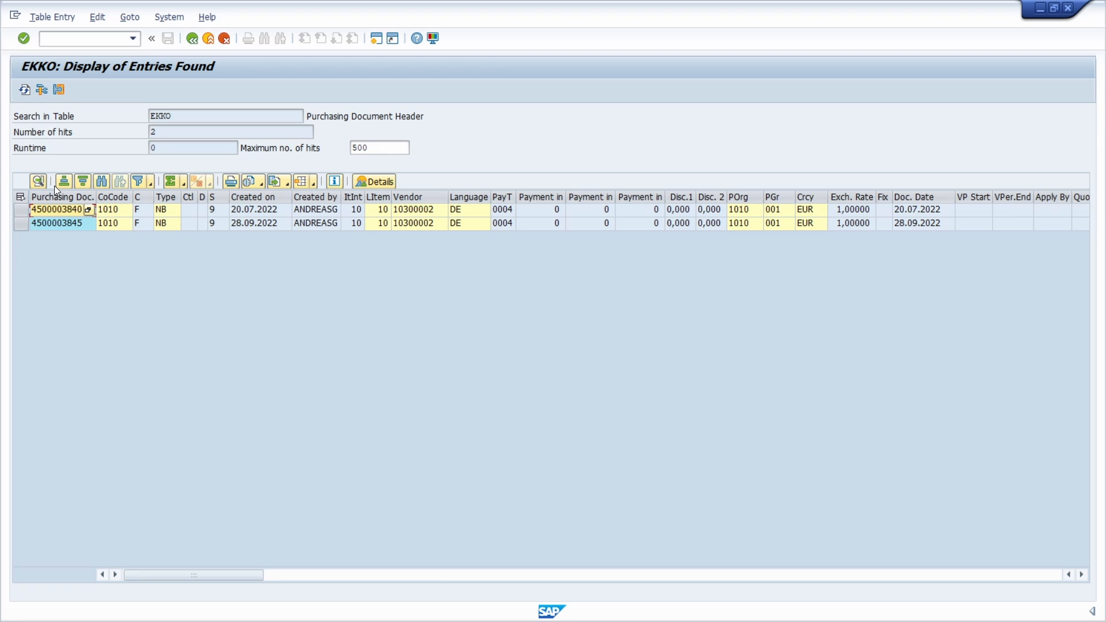
- Switch from the displayed EKKO entries to transaction SE16H using /nse16h
click(70, 39)
text(/nse16h)
key(Return)
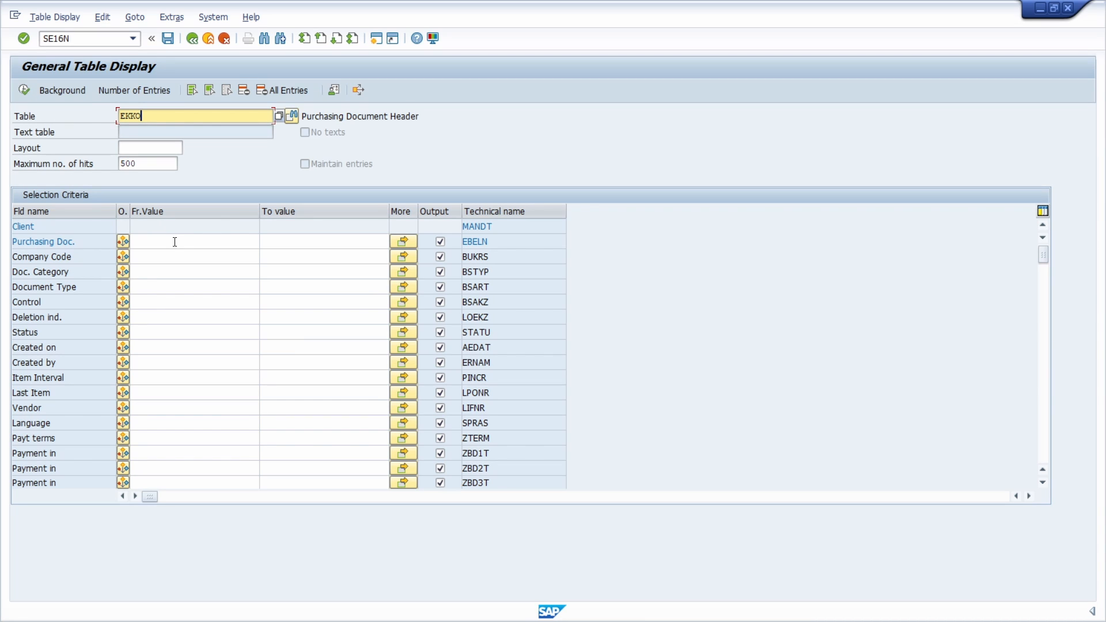
- Search EKKO for entries created by "awofihawefoi", then clear the Created by criterion
click(148, 363)
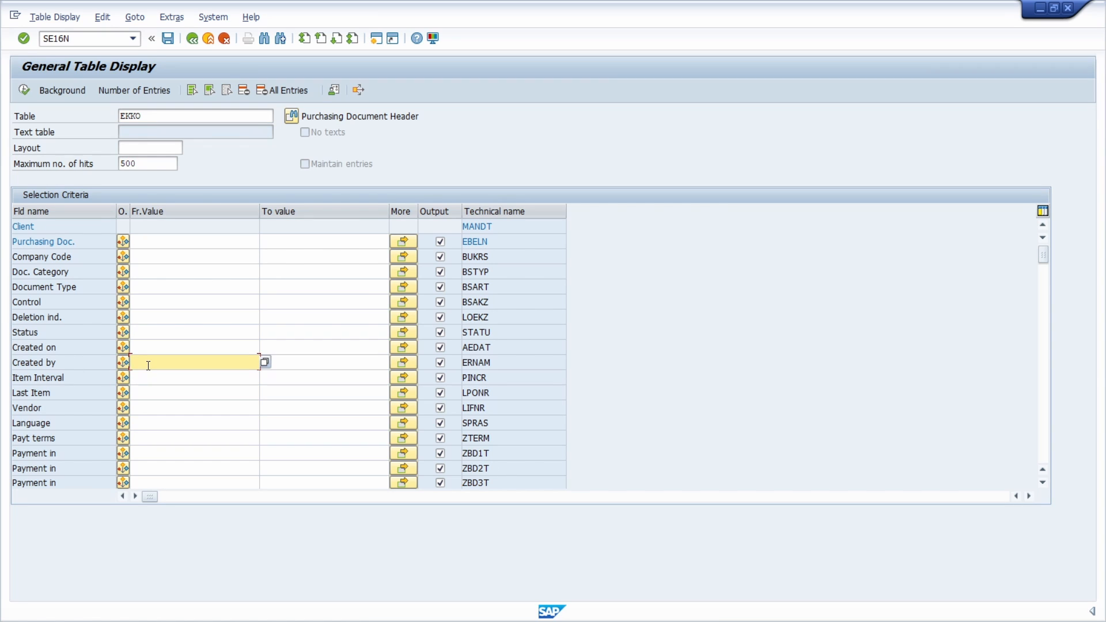
text(awofihawefoi)
click(25, 90)
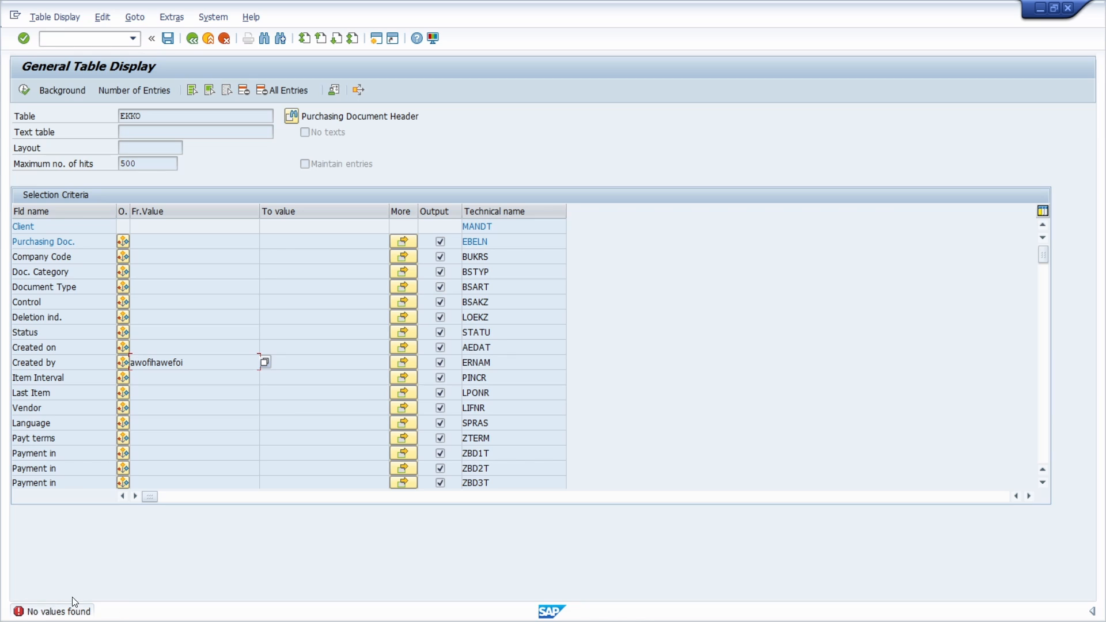
double_click(178, 363)
key(BackSpace)
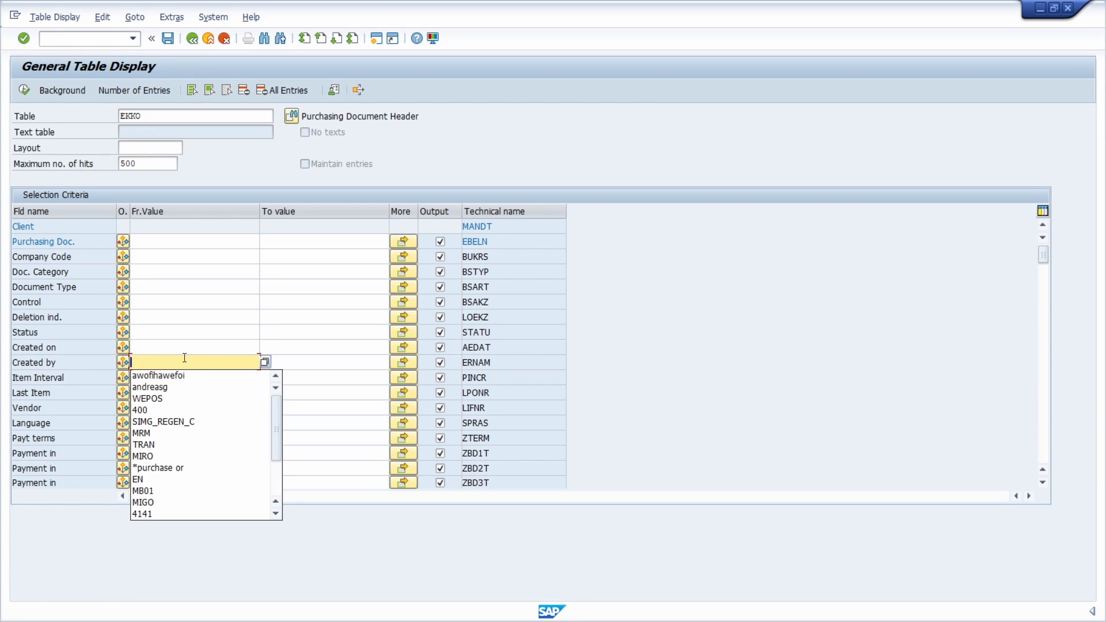
click(179, 359)
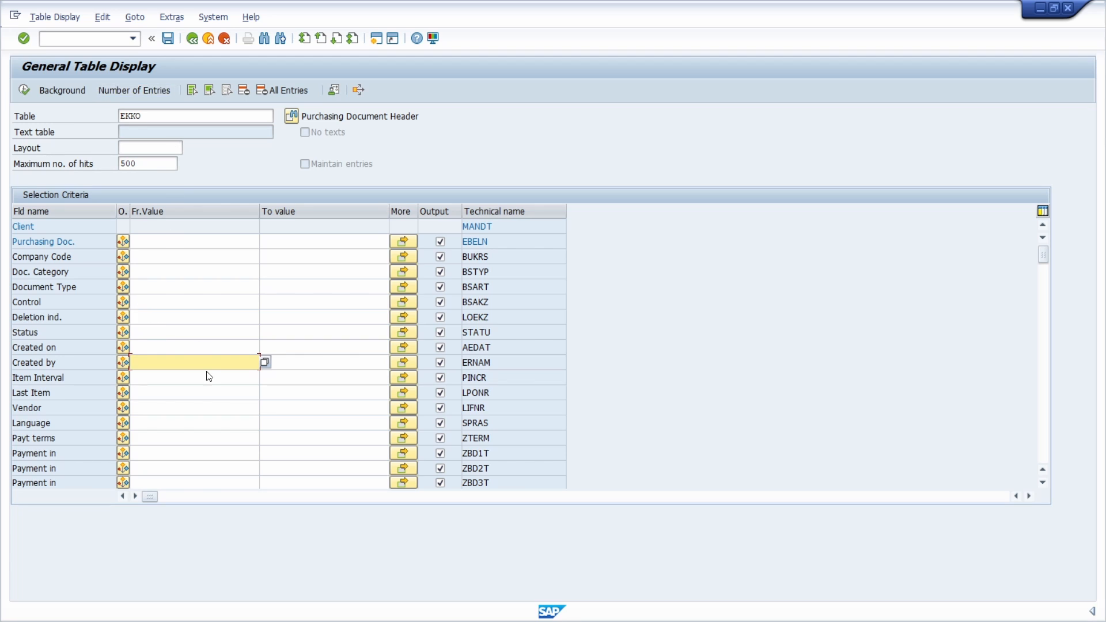
- Check the number of EKKO entries created by "asdfasdfasdf", then empty that criterion
text(asdfasdfasdf)
click(125, 91)
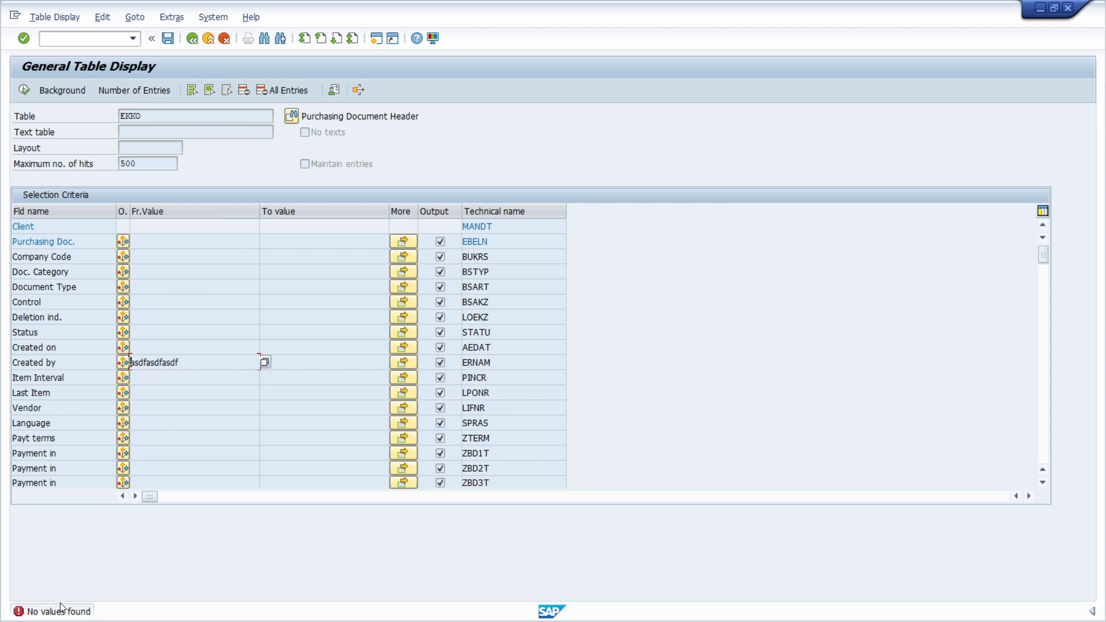
double_click(197, 364)
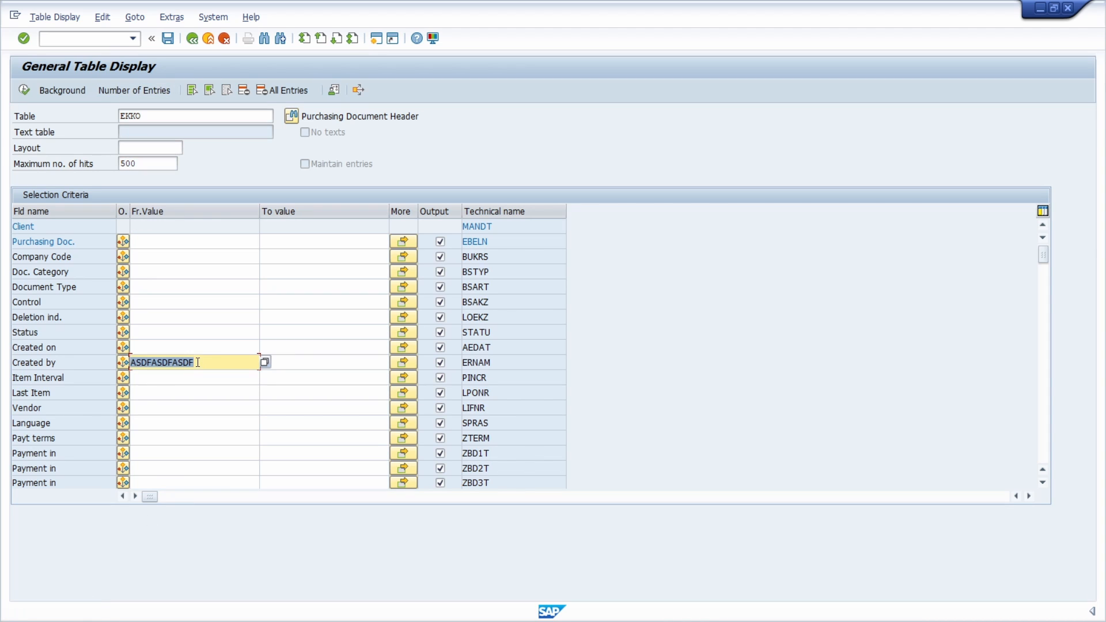
key(BackSpace)
key(Return)
- Load table TSTC and check its number of entries
double_click(156, 115)
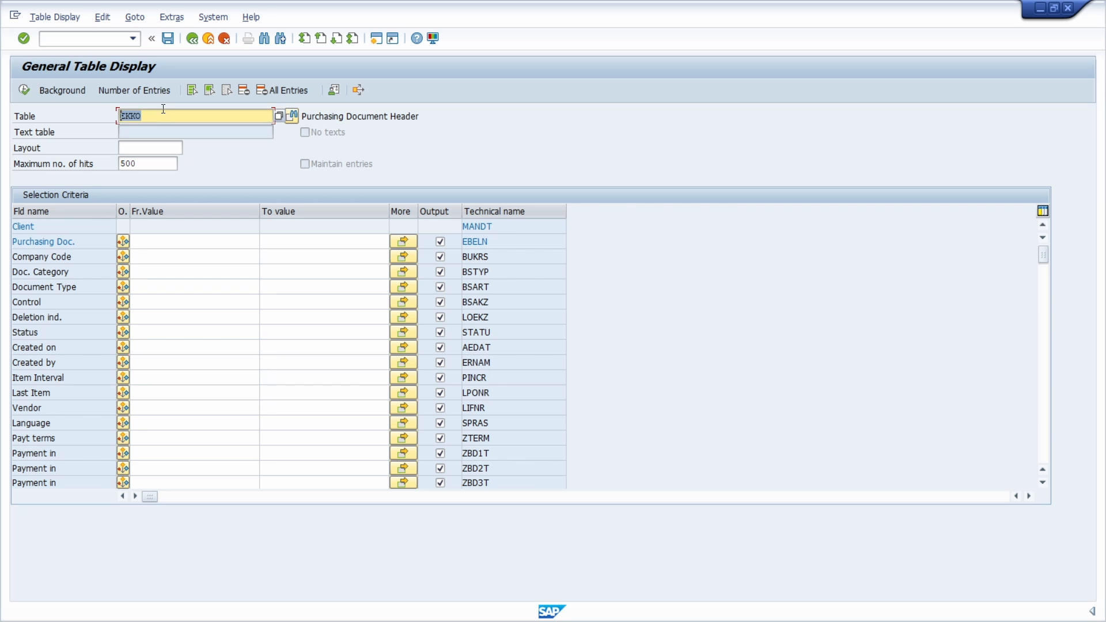
text(TSTC)
key(Return)
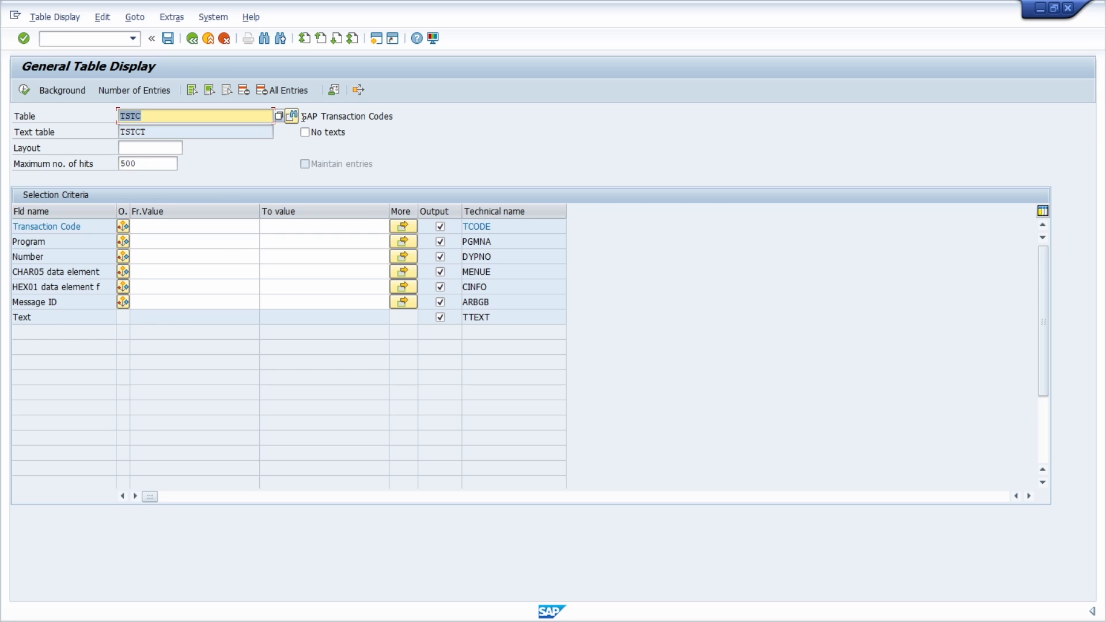
click(127, 94)
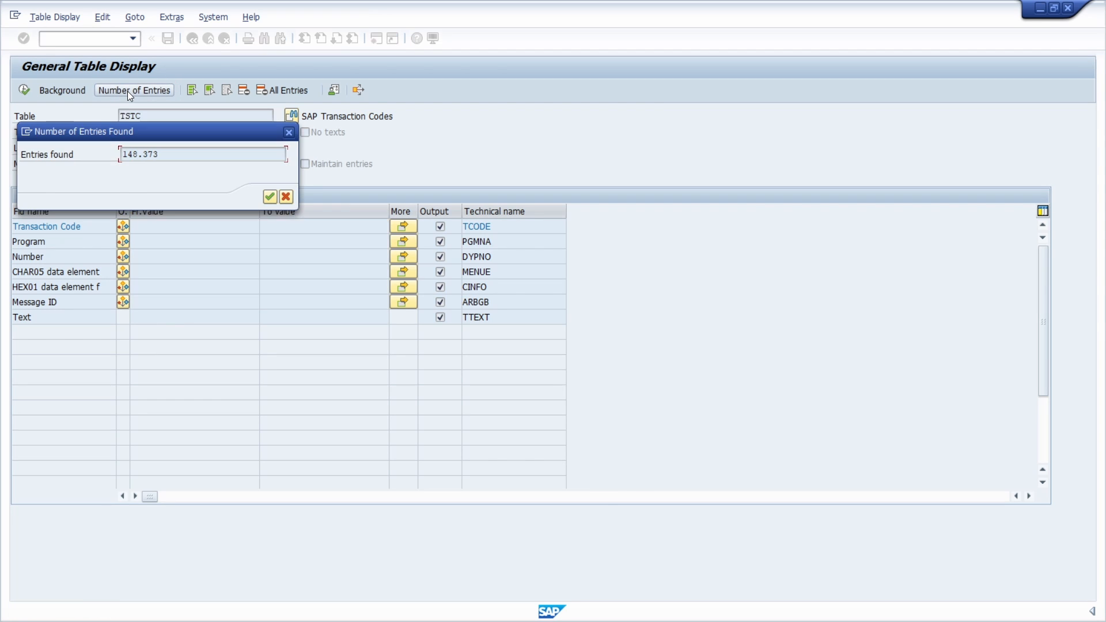
drag(196, 137, 407, 162)
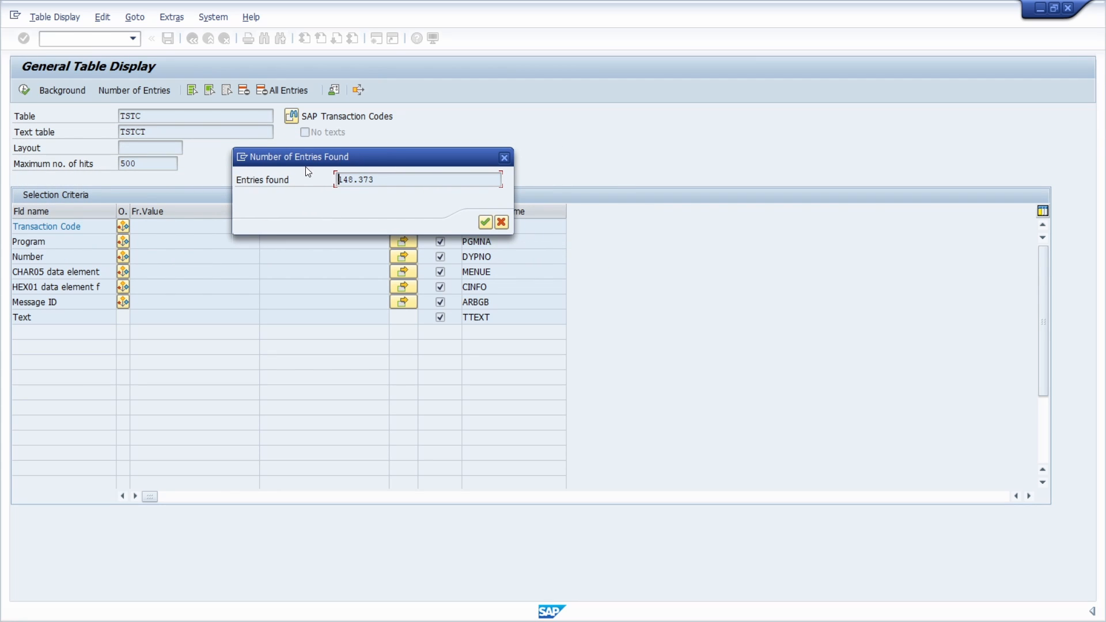
click(505, 157)
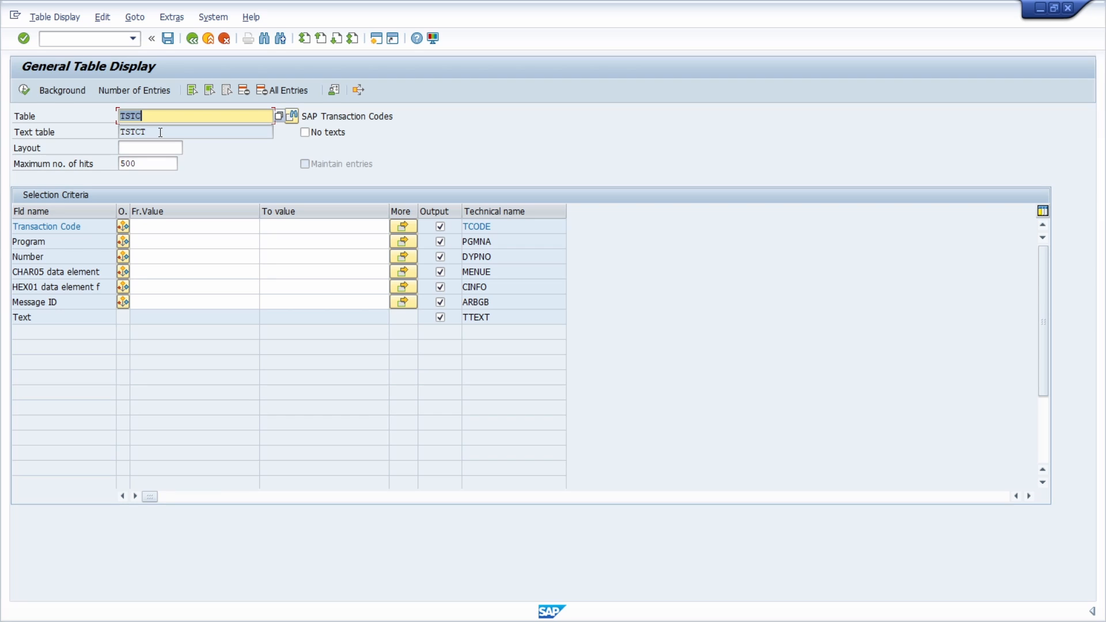
- Load table DD02L and check its number of entries
text(DD02L)
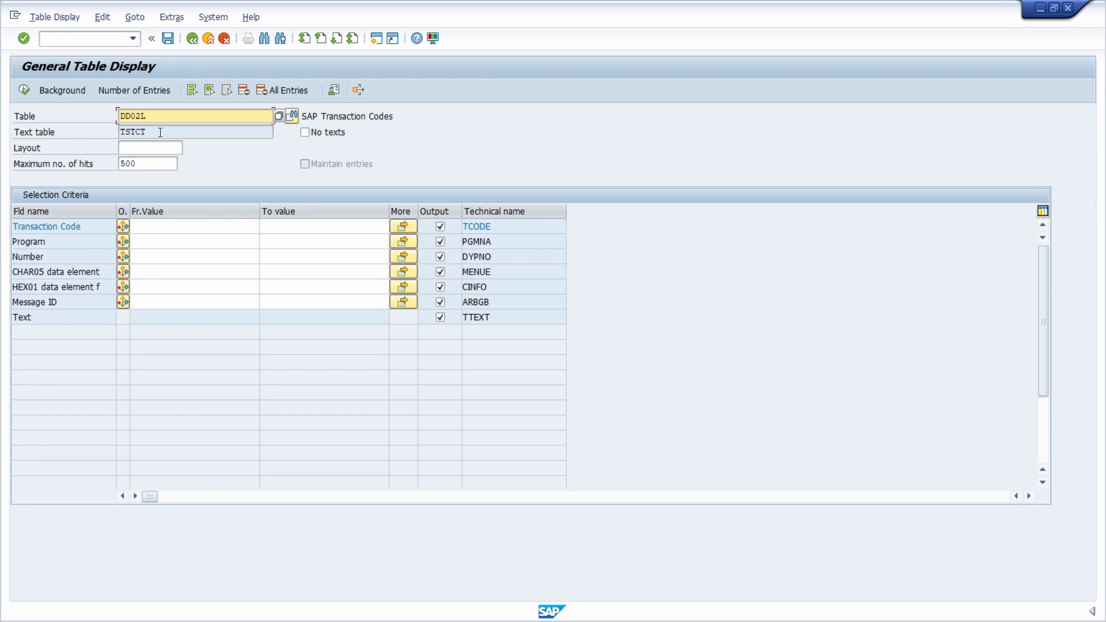
key(Return)
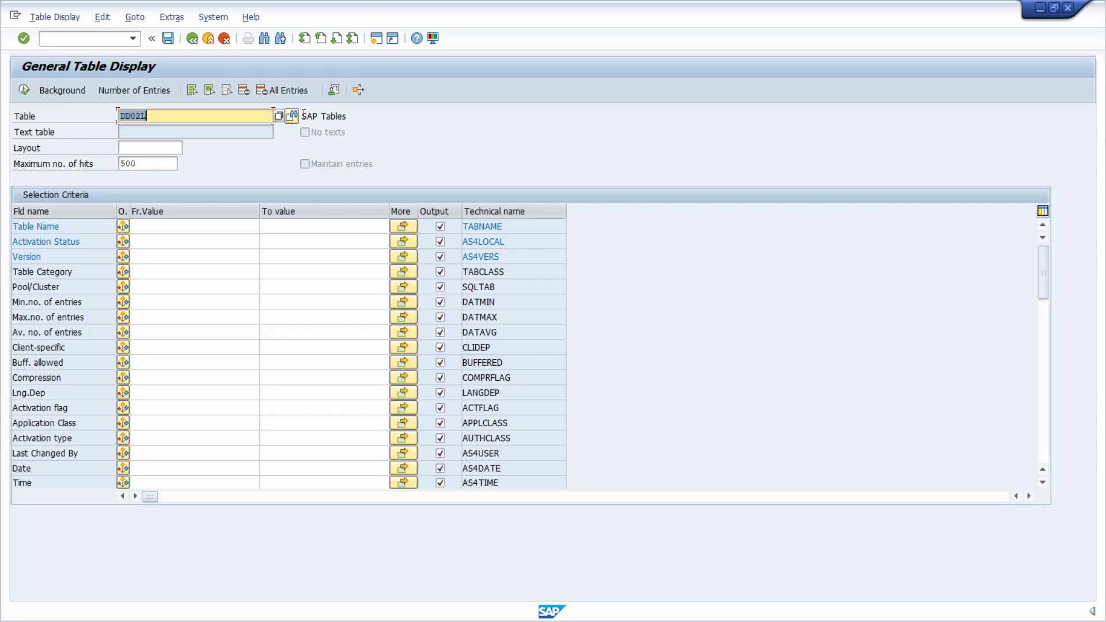
click(129, 92)
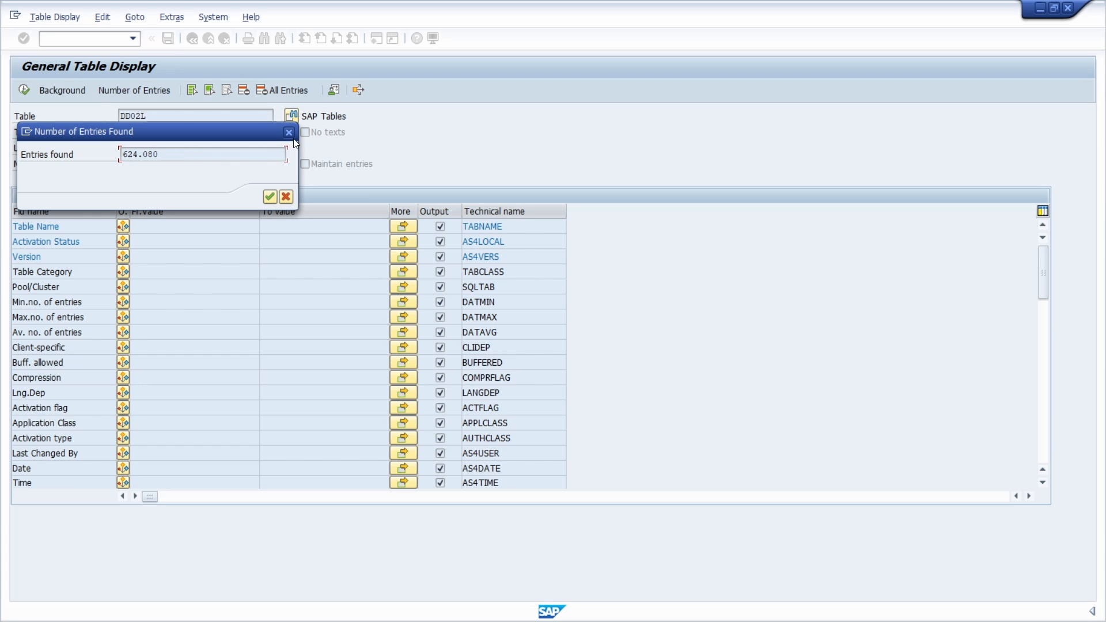
key(Return)
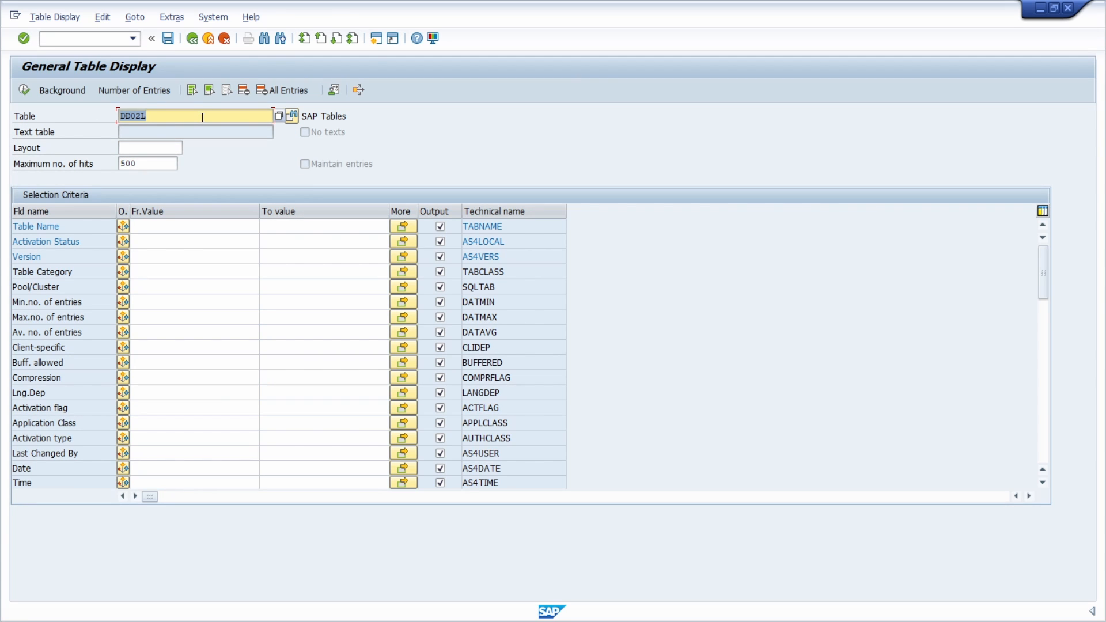
- Find tables in the repository whose short description matches *Purchase*
click(278, 117)
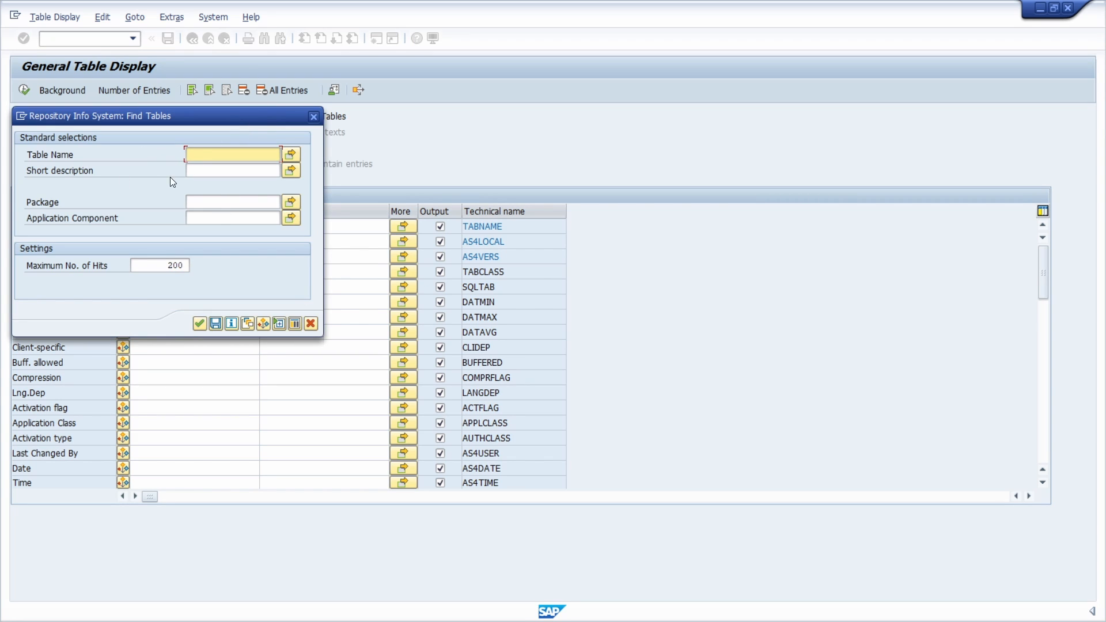
click(210, 169)
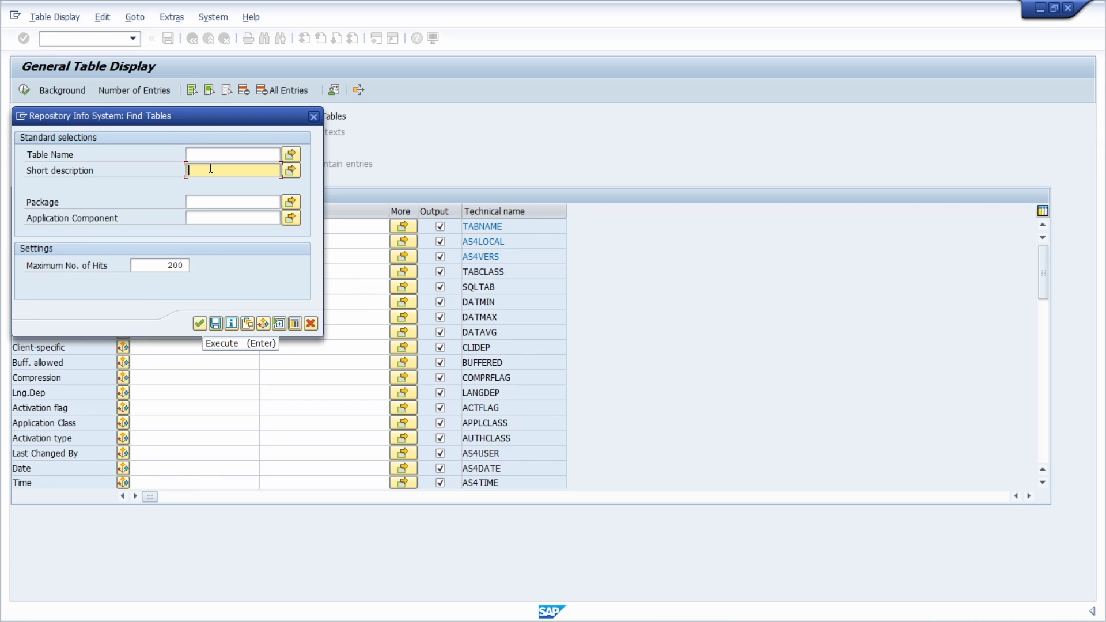
text(*Purchase*)
click(200, 324)
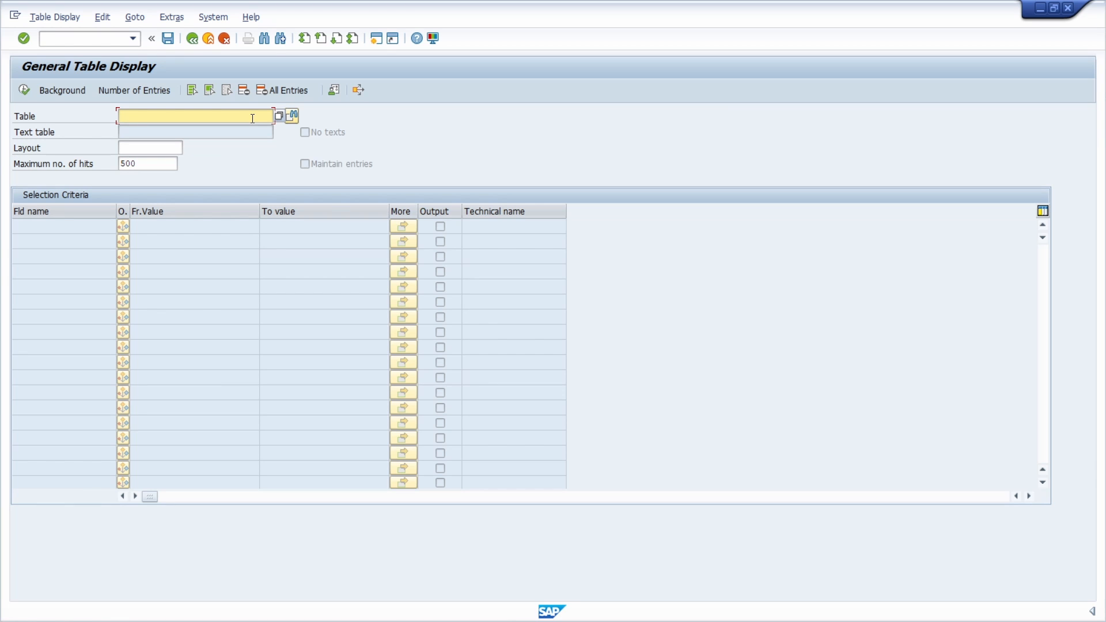
- Look up table names matching MAR*, then widen the pattern to *MAR* and close the hit list
text(MAR)
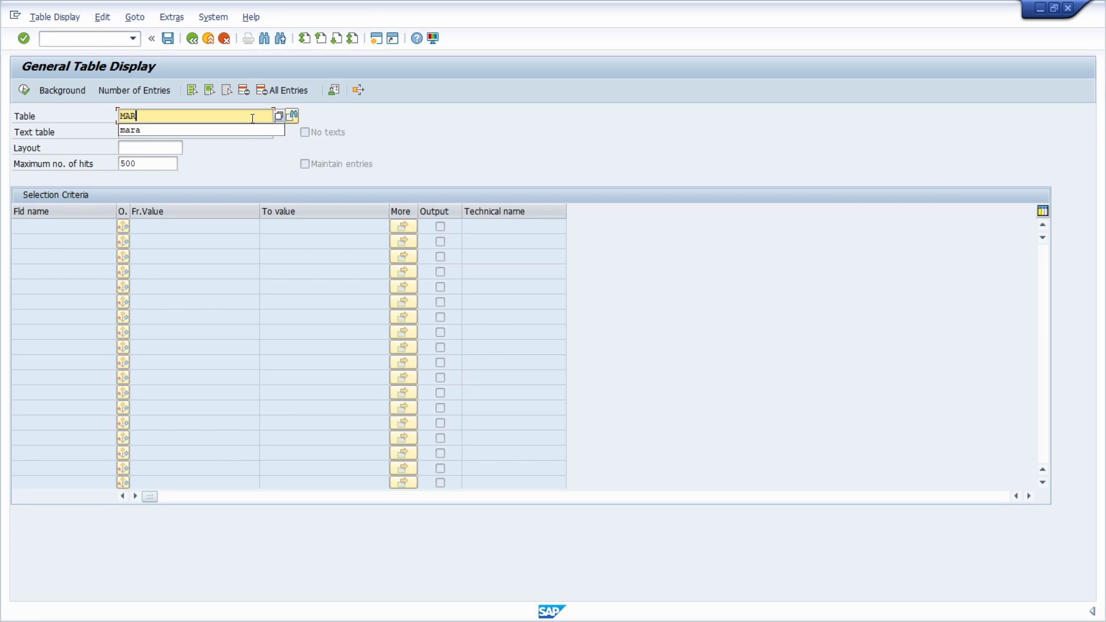
text(*)
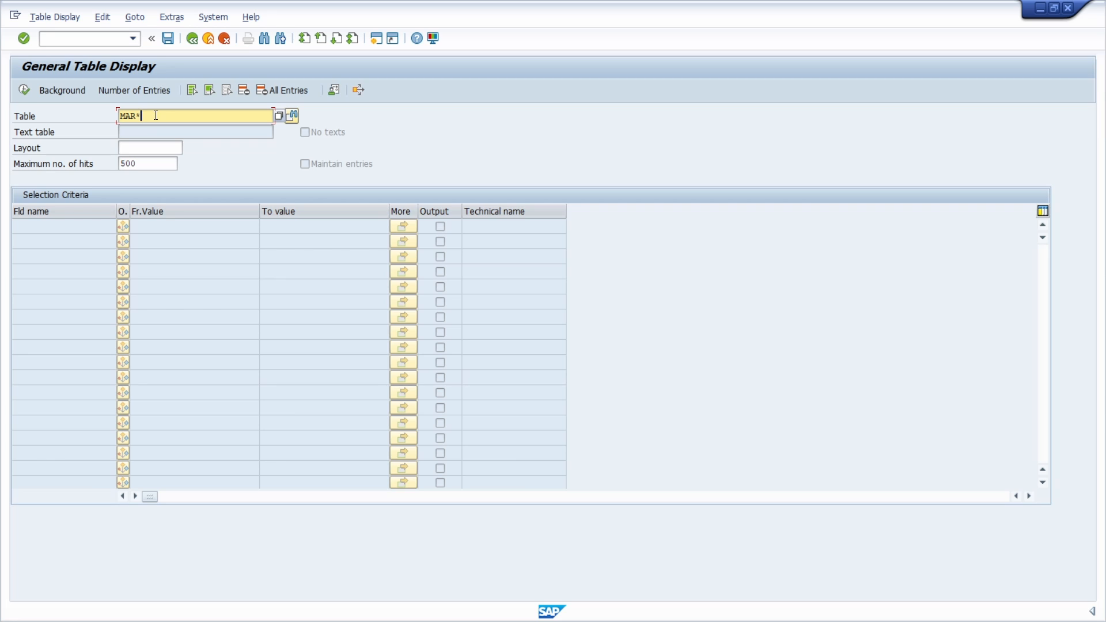
key(F4)
click(121, 116)
text(*)
key(F4)
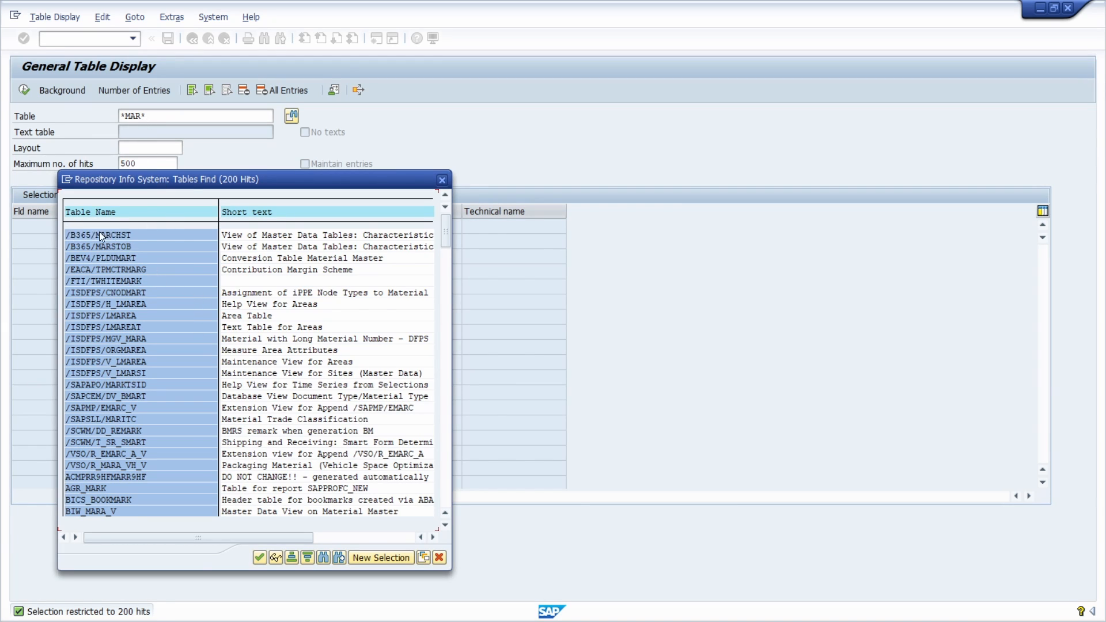
click(442, 179)
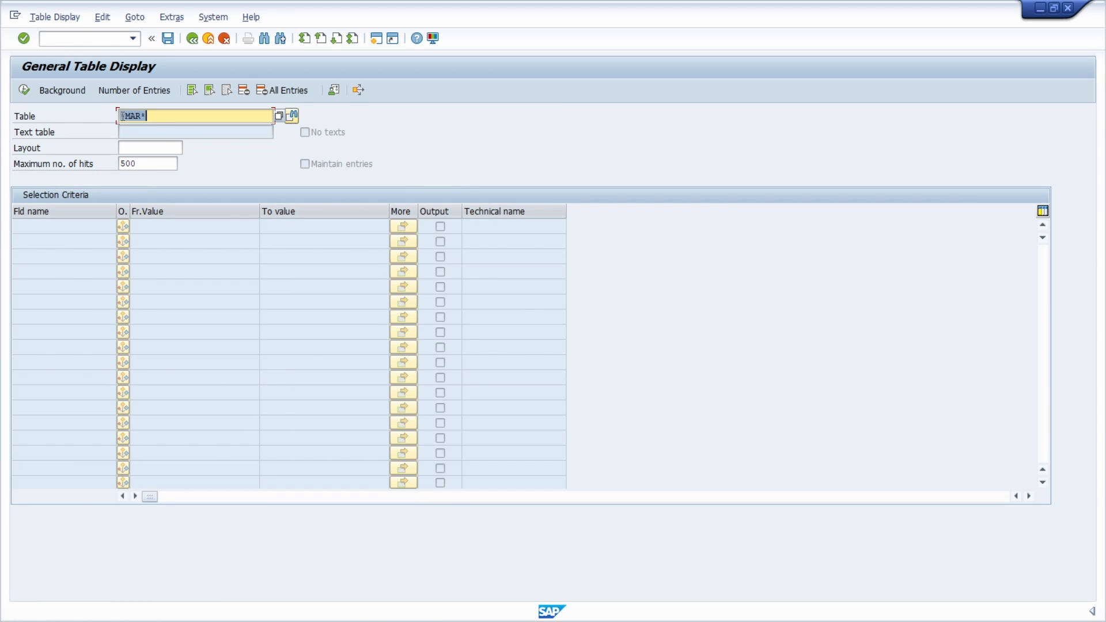
- Narrow the table name pattern to *MAR*A, list the matching tables and close the hit list
click(157, 117)
text(A)
key(Return)
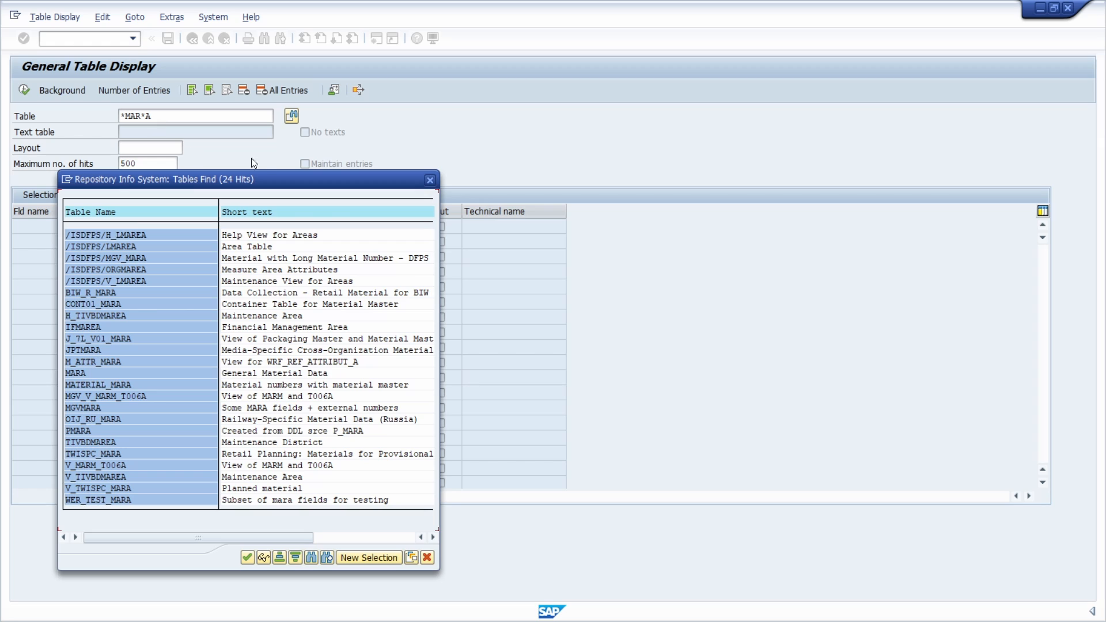
click(430, 182)
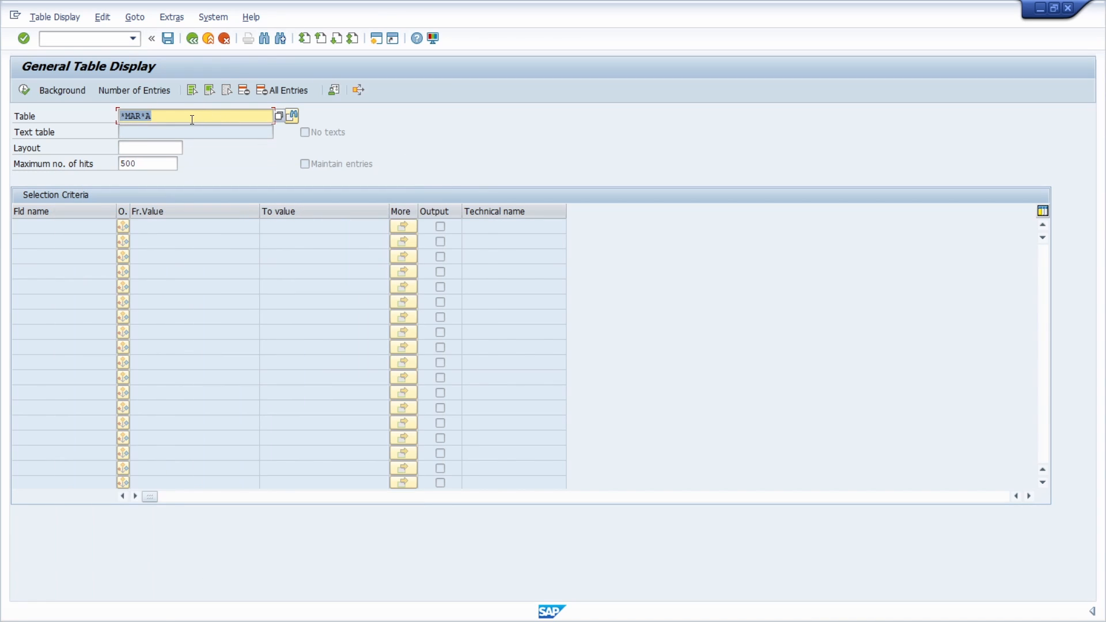
- Load table EKKO in place of the wildcard pattern
click(165, 117)
double_click(165, 117)
text(EKKO)
key(Return)
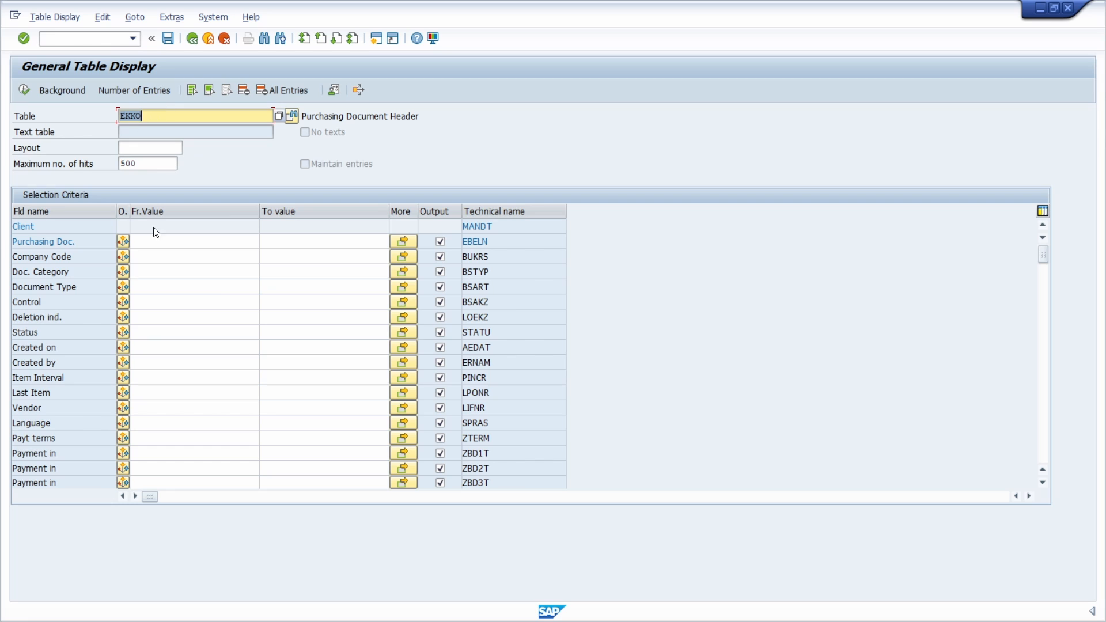
- Display the EKKO entries whose Created by value matches the creator's user name followed by *, then return to the selection
click(157, 361)
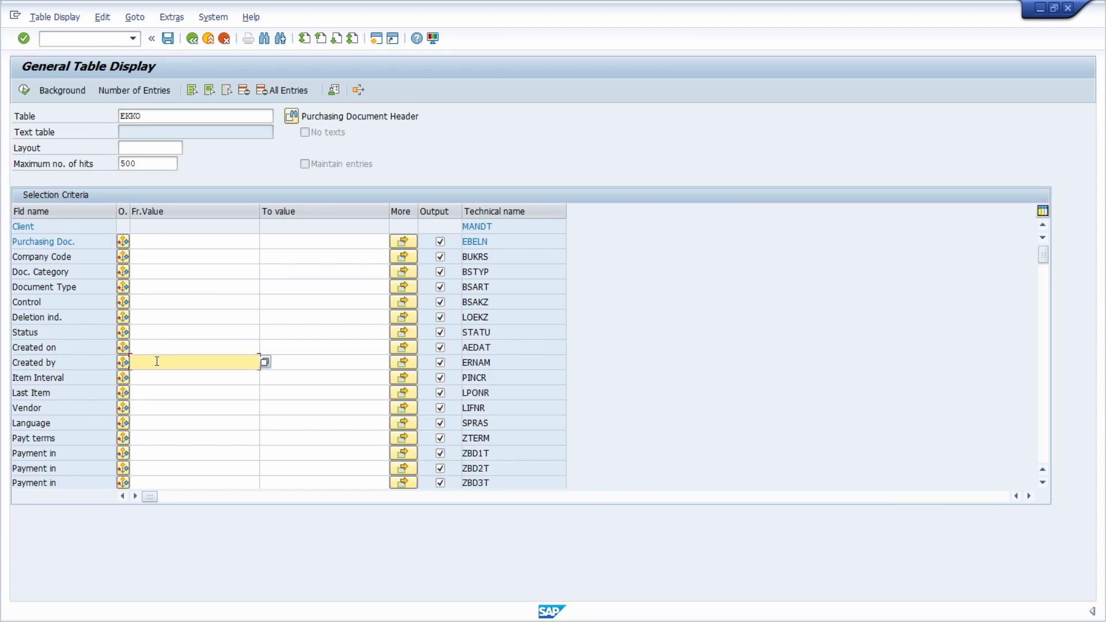
text(andreasg)
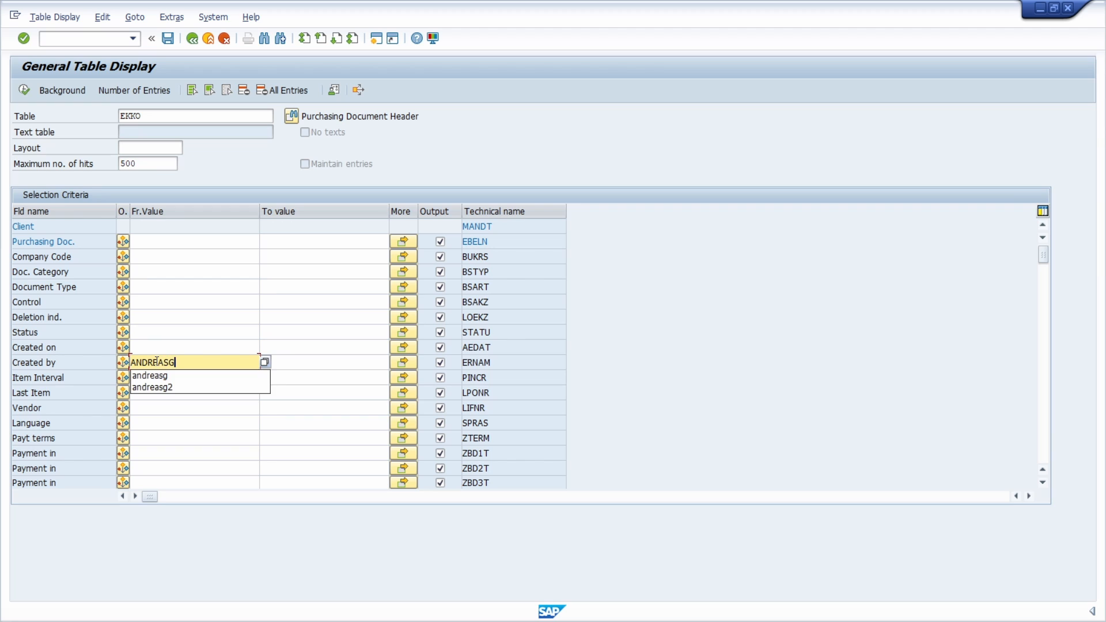
text(*)
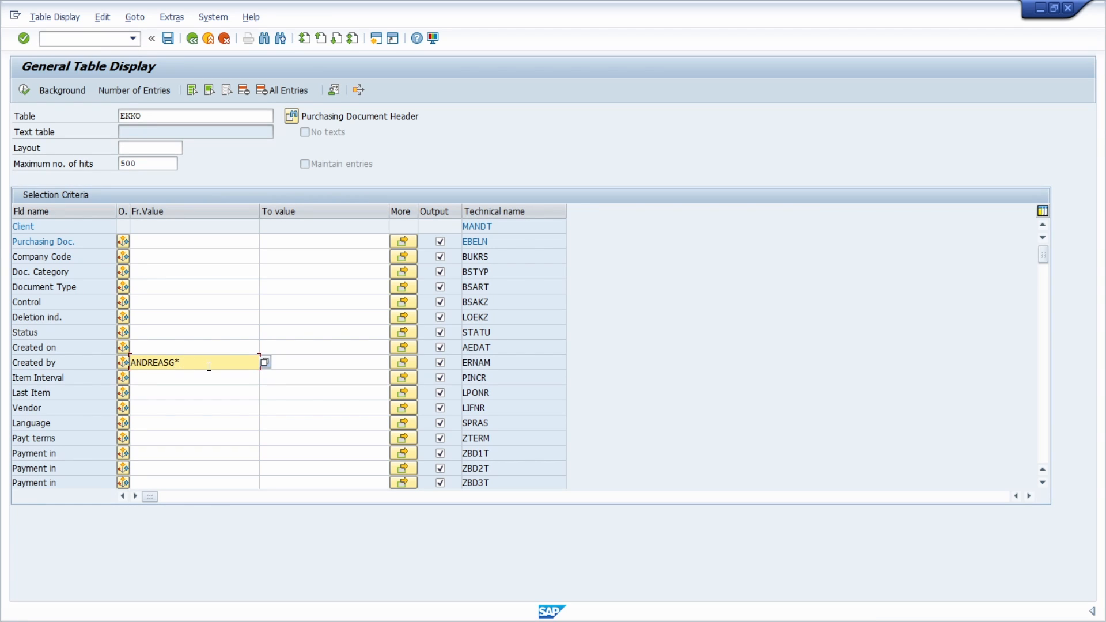
click(23, 90)
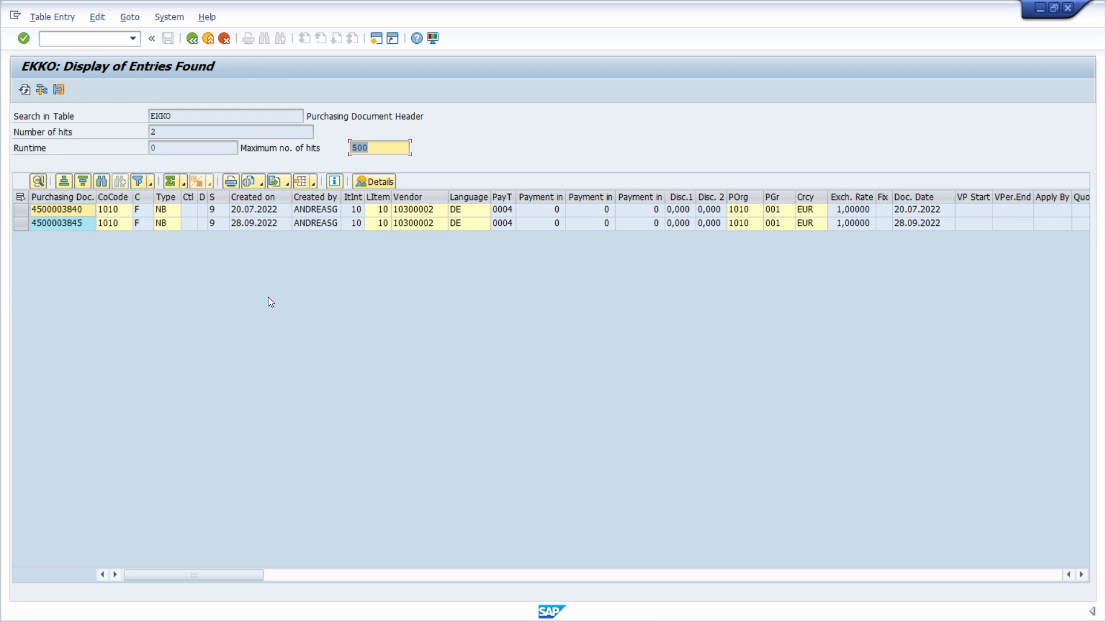
key(F3)
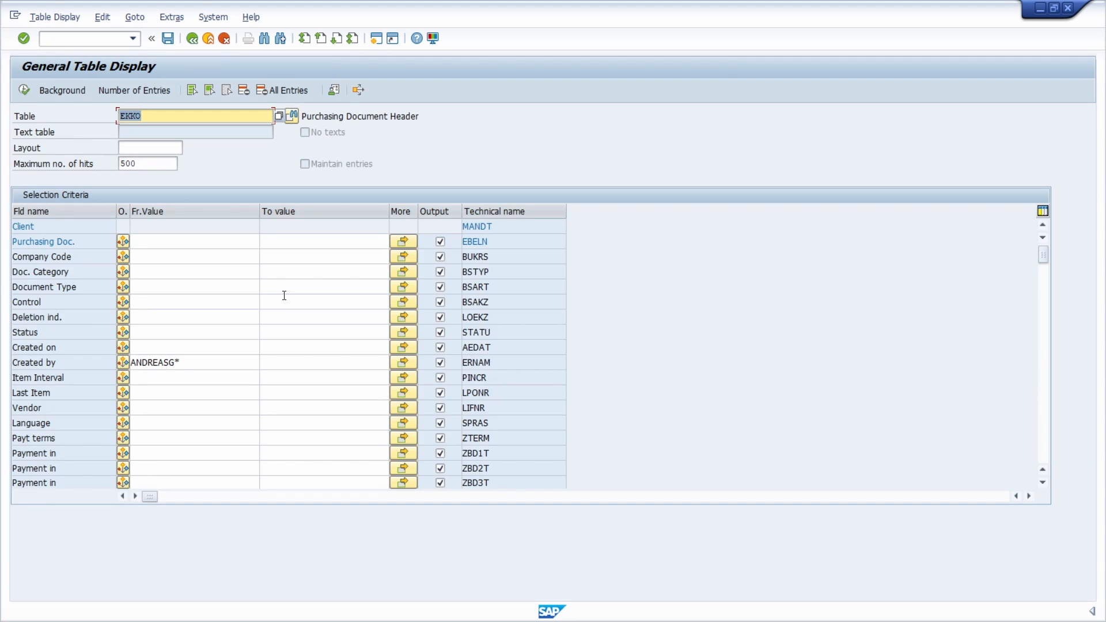
- Look up table names matching the single-character wildcard pattern EK+O, then close the hit list
click(187, 363)
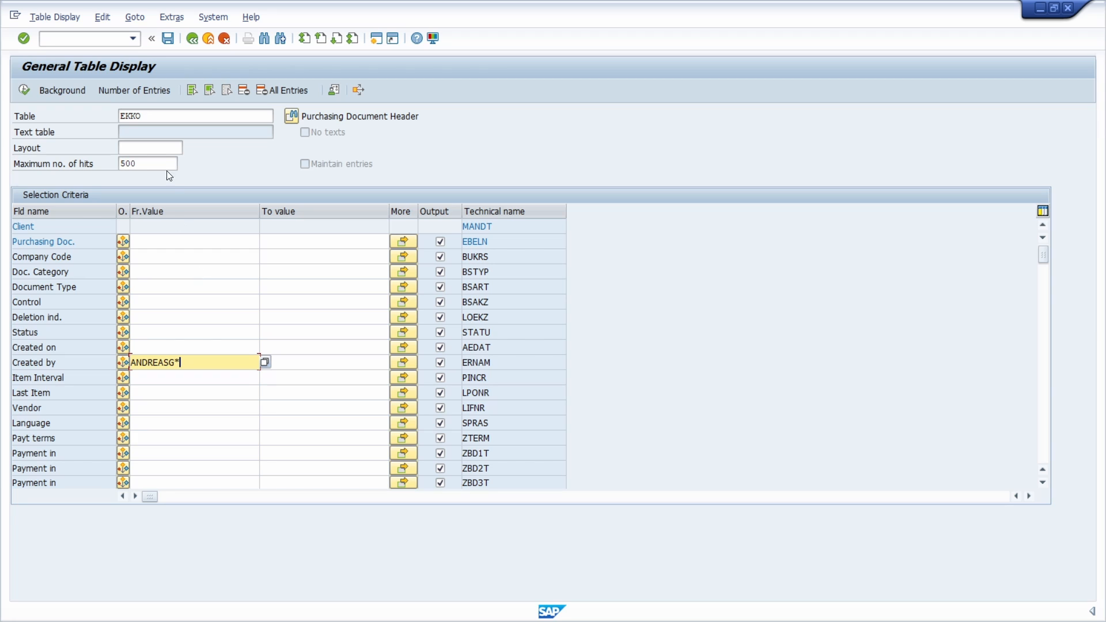
drag(141, 115, 120, 116)
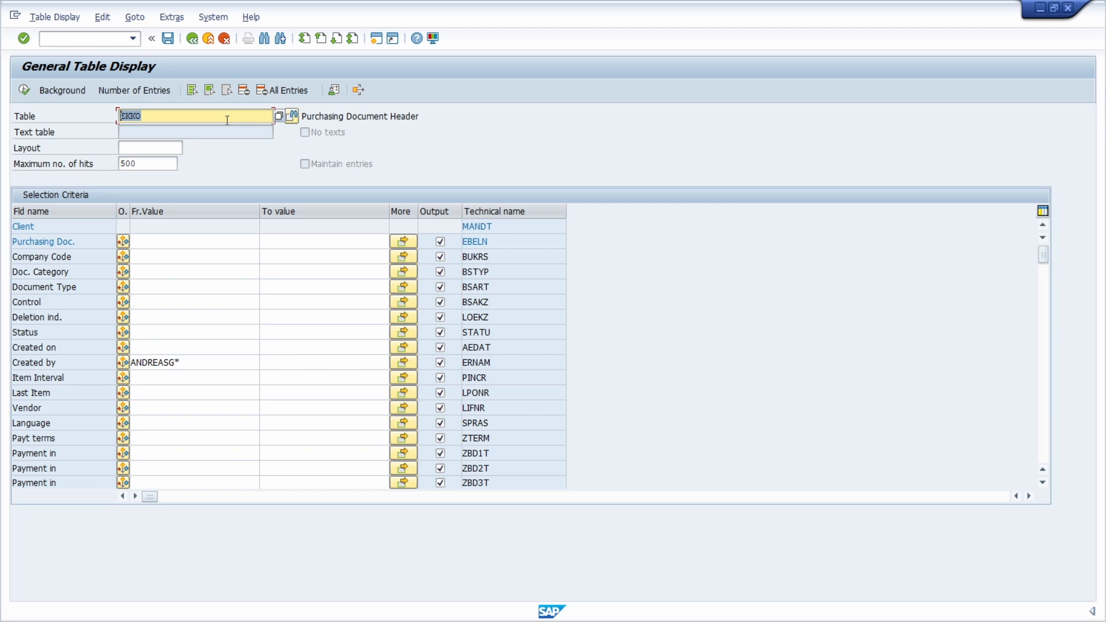
text(EK+)
text(O)
key(F4)
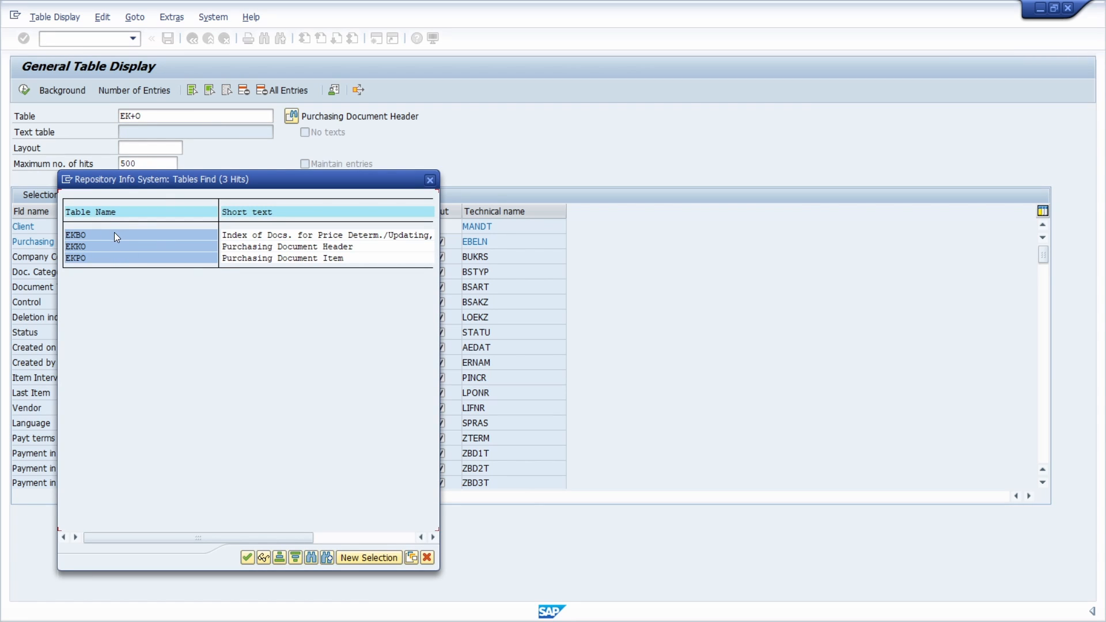
click(430, 180)
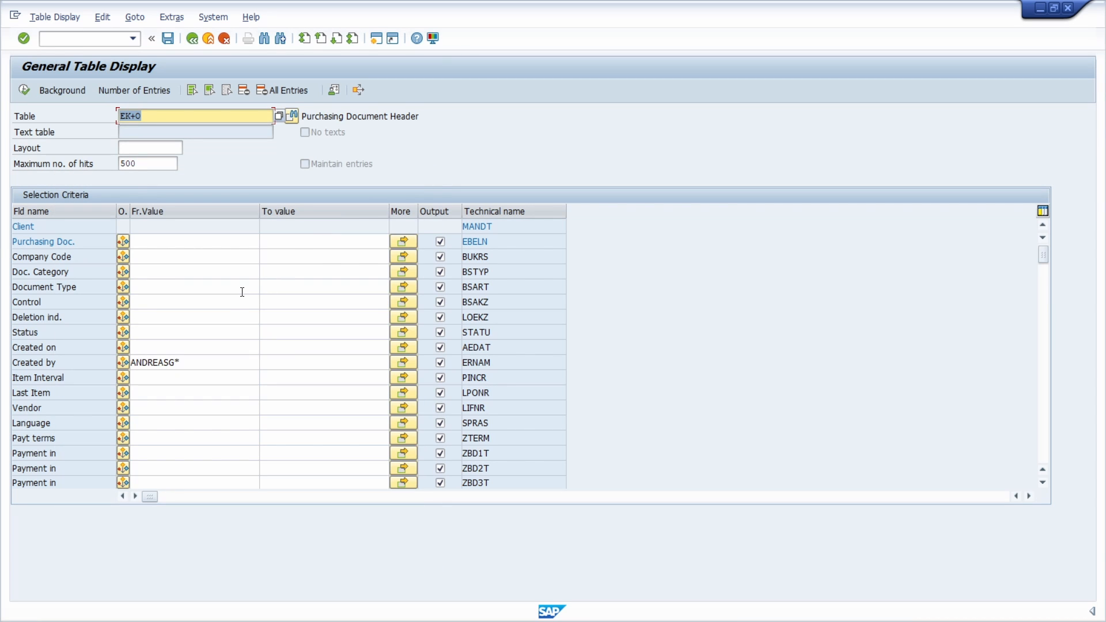
- Change the Created by criterion so that a + wildcard replaces the last letter of the user name
click(203, 361)
key(BackSpace)
key(BackSpace)
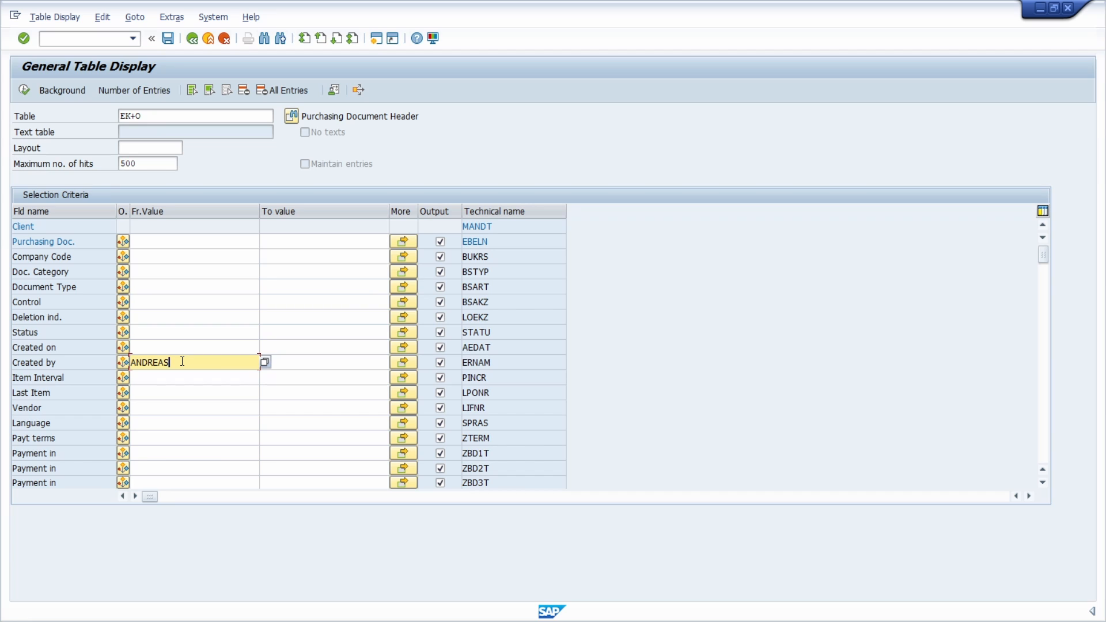
text(+)
- Choose EKKO from the tables matching EK+O and display its entries for the Created by pattern, then return to the selection
click(161, 117)
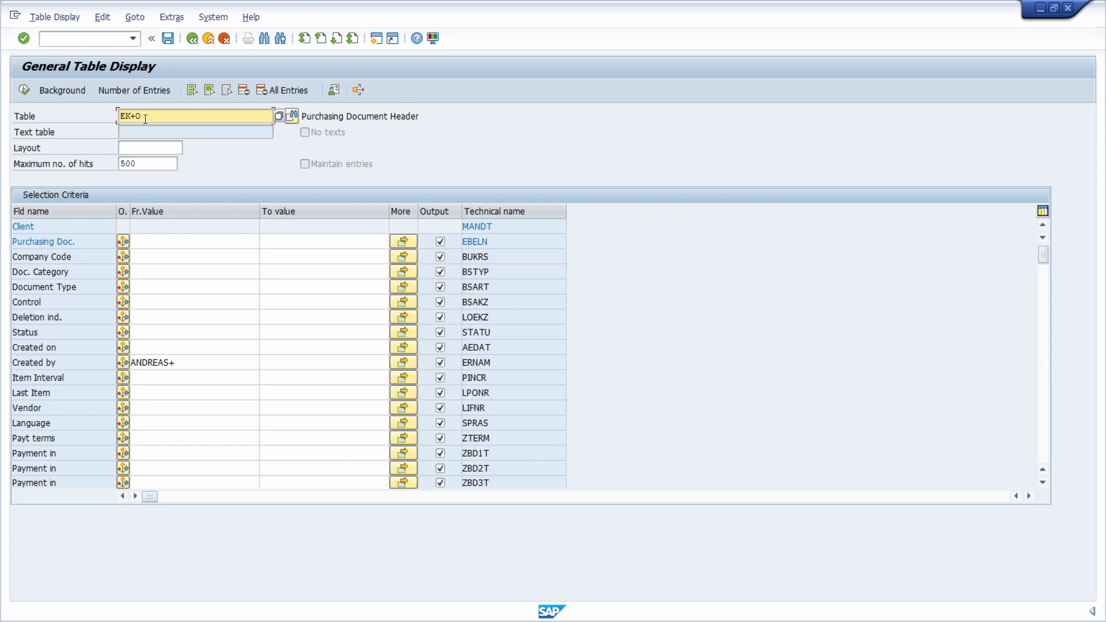
key(F4)
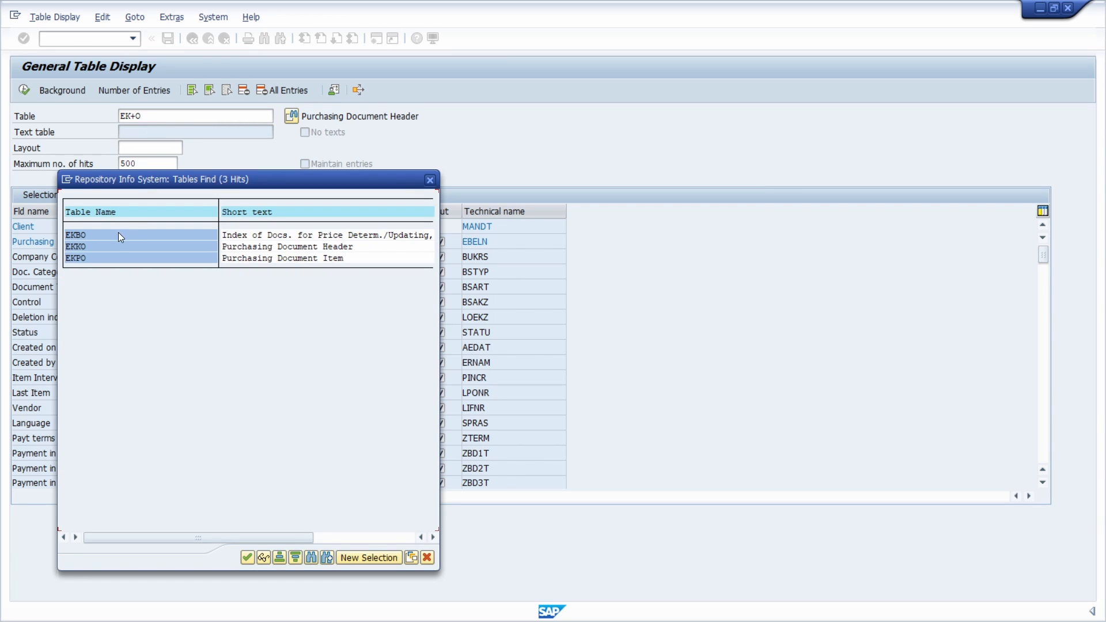
double_click(85, 247)
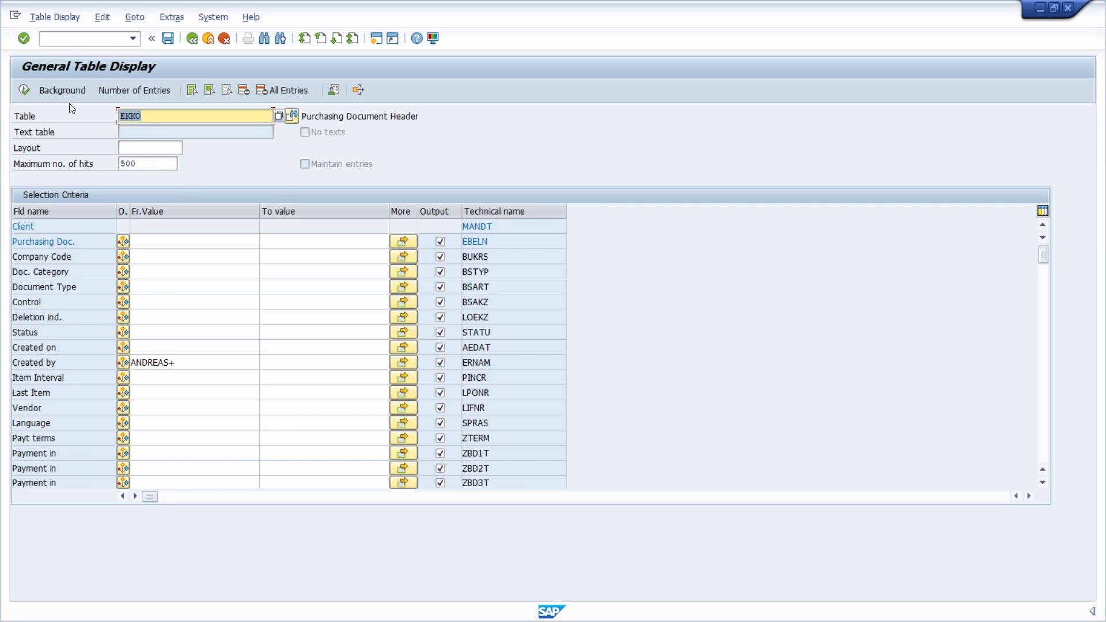
click(23, 95)
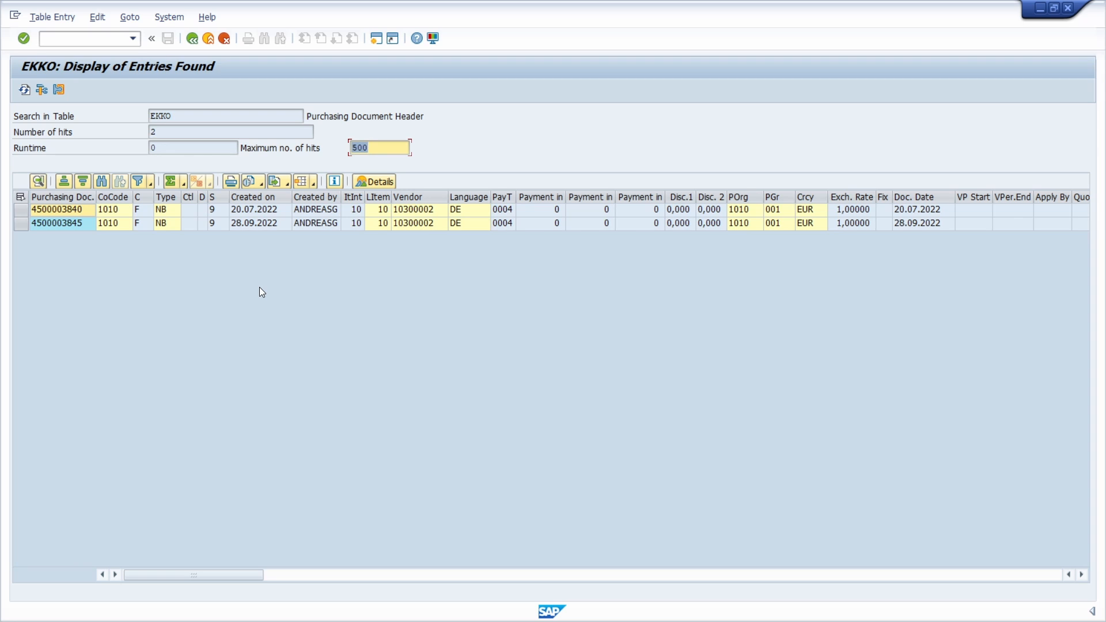
key(Tab)
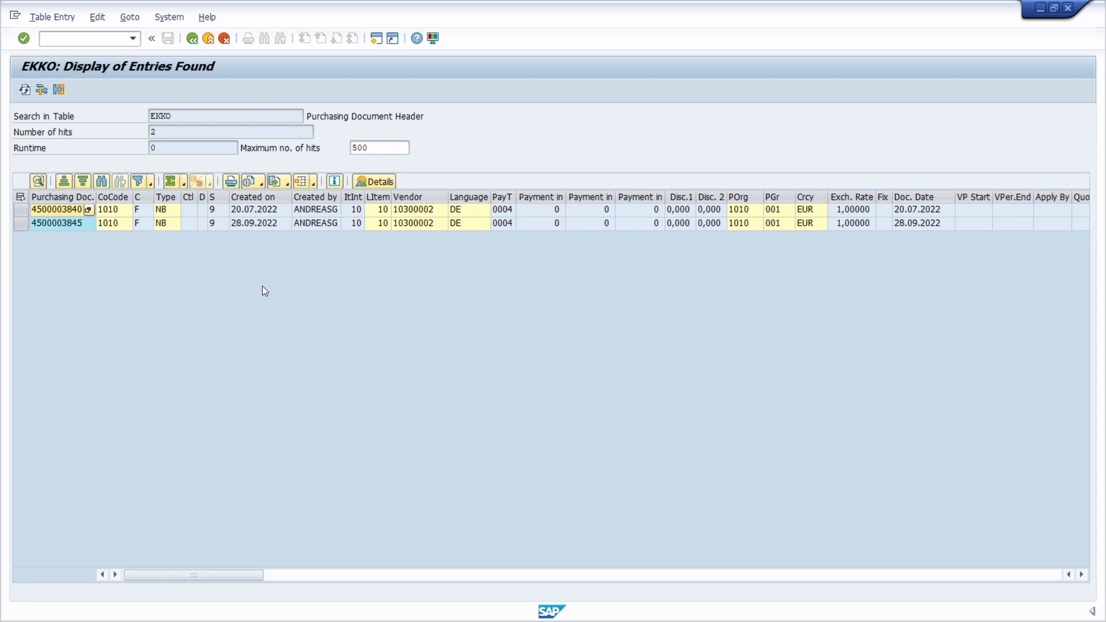
key(F3)
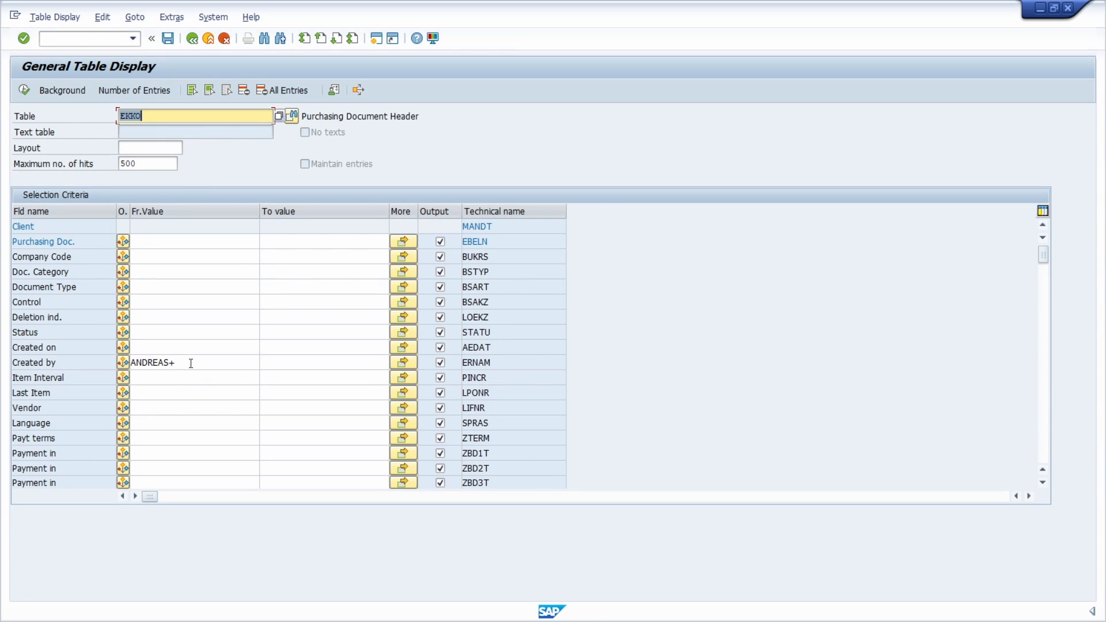
- Try to look up Created by values matching the full user name followed by the + wildcard
click(191, 363)
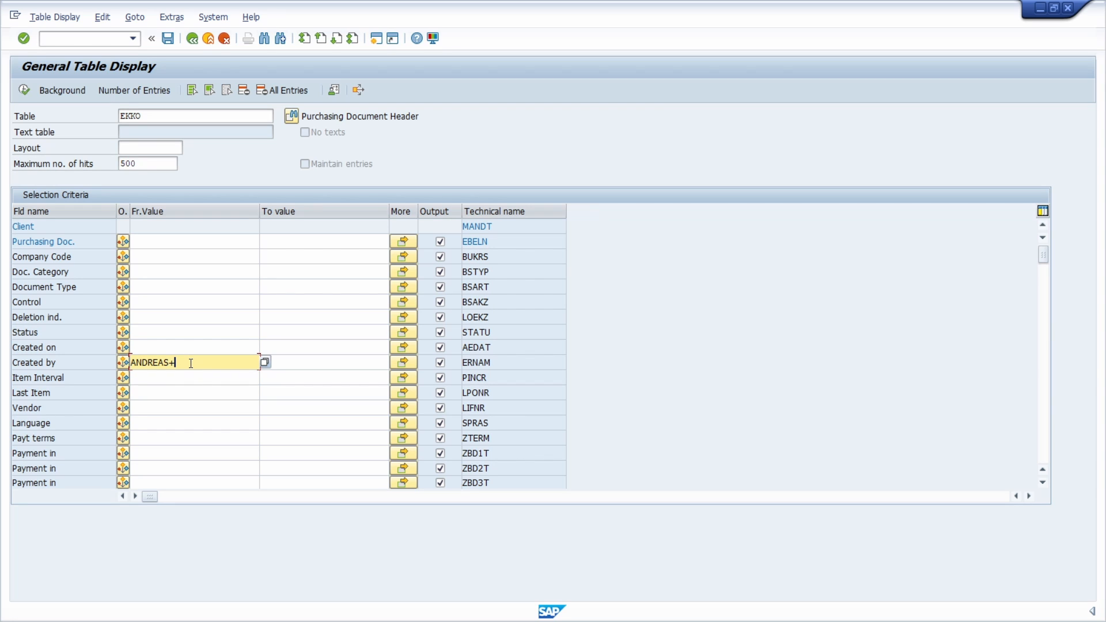
key(BackSpace)
text(G+)
key(F4)
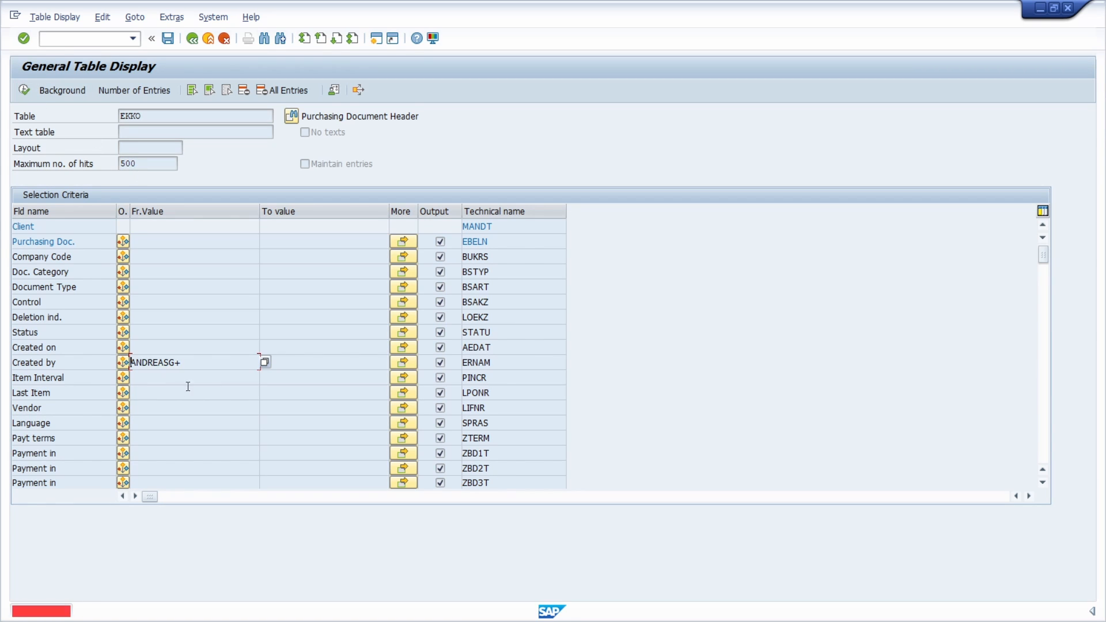
- Replace the + with * in the Created by criterion and display the matching EKKO entries, then return to the selection
drag(175, 365, 198, 366)
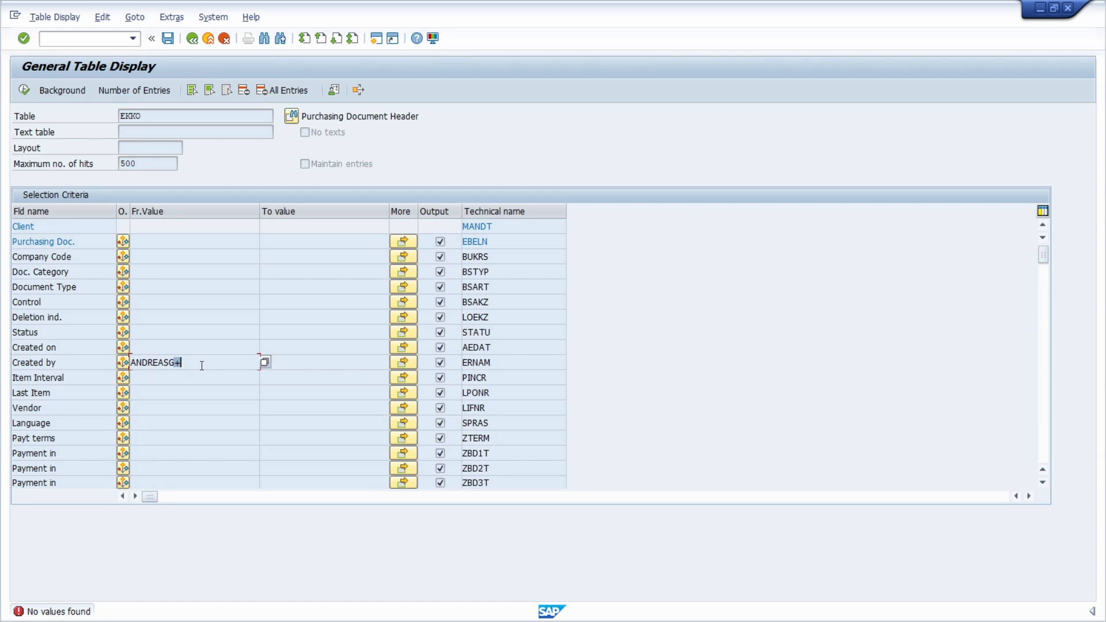
key(BackSpace)
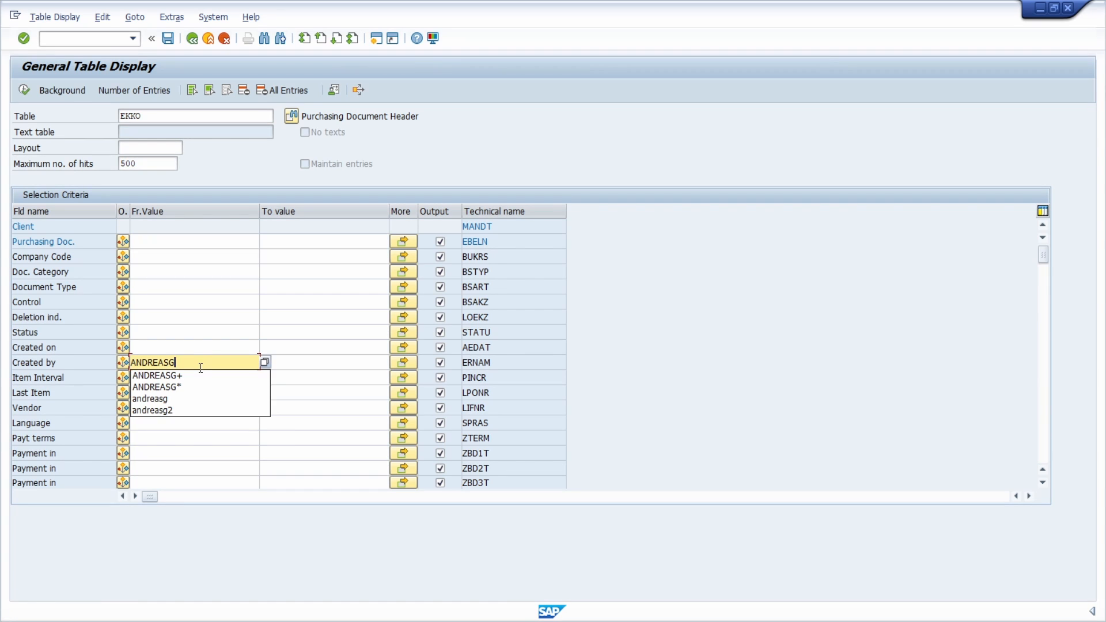
text(*)
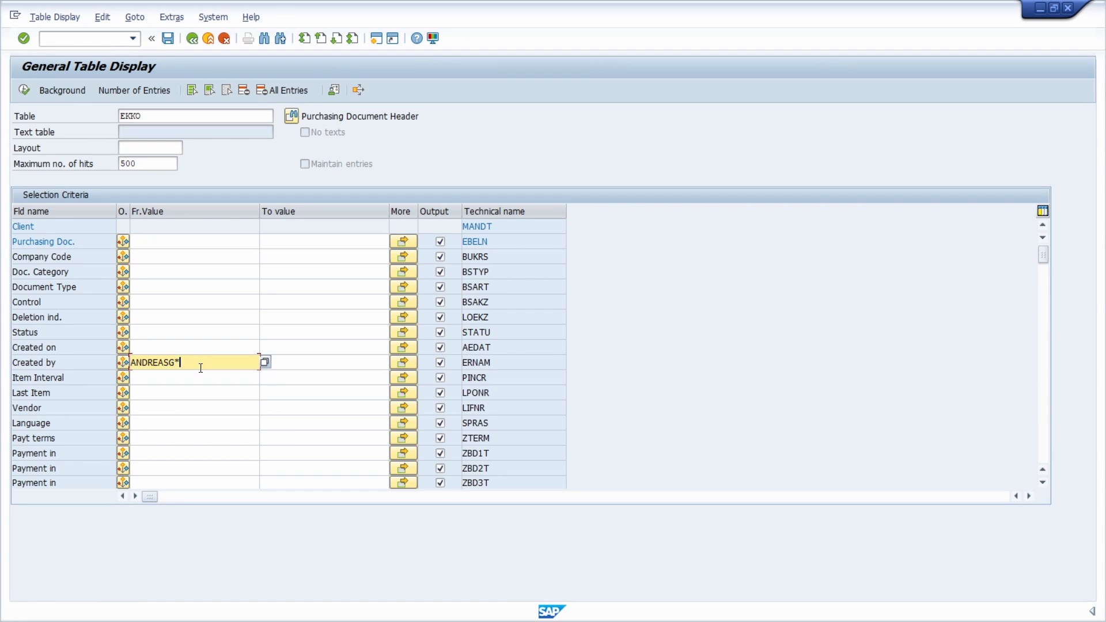
click(23, 91)
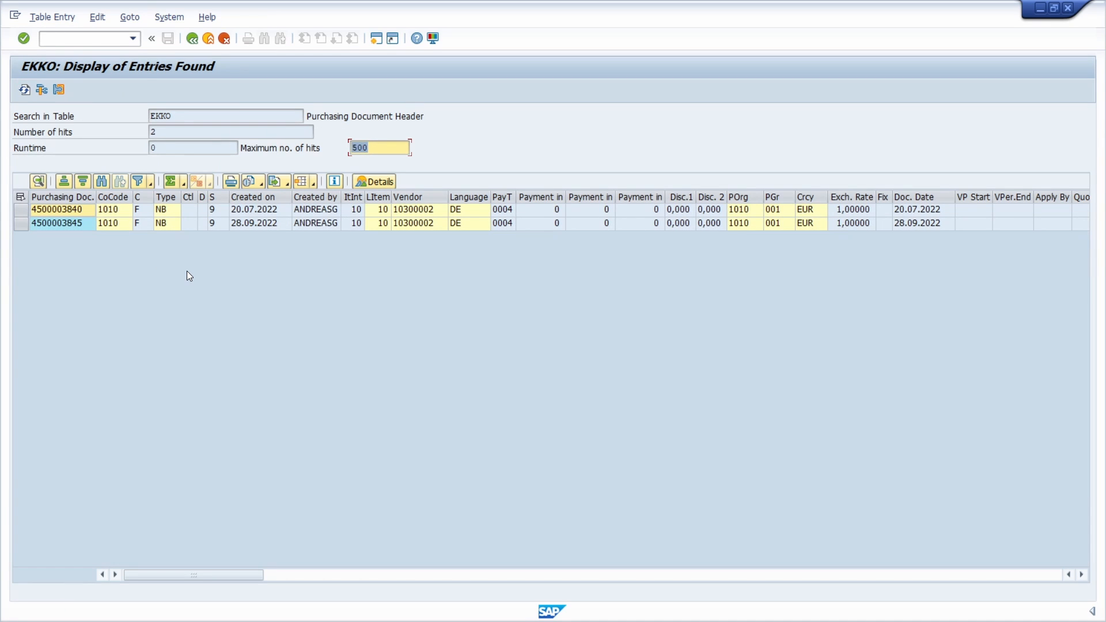
key(F3)
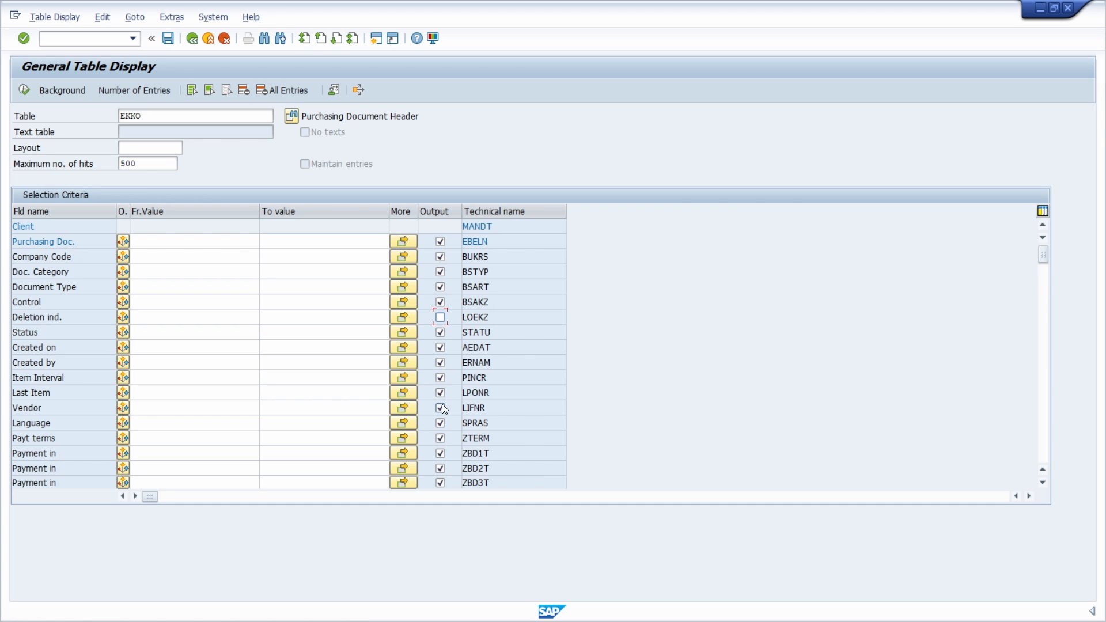
- Exclude Company Code, Item Interval, Last Item, Vendor and Language from the output and display the EKKO entries for the creator's full user name
click(440, 378)
click(442, 258)
click(156, 365)
text(ANDREASG)
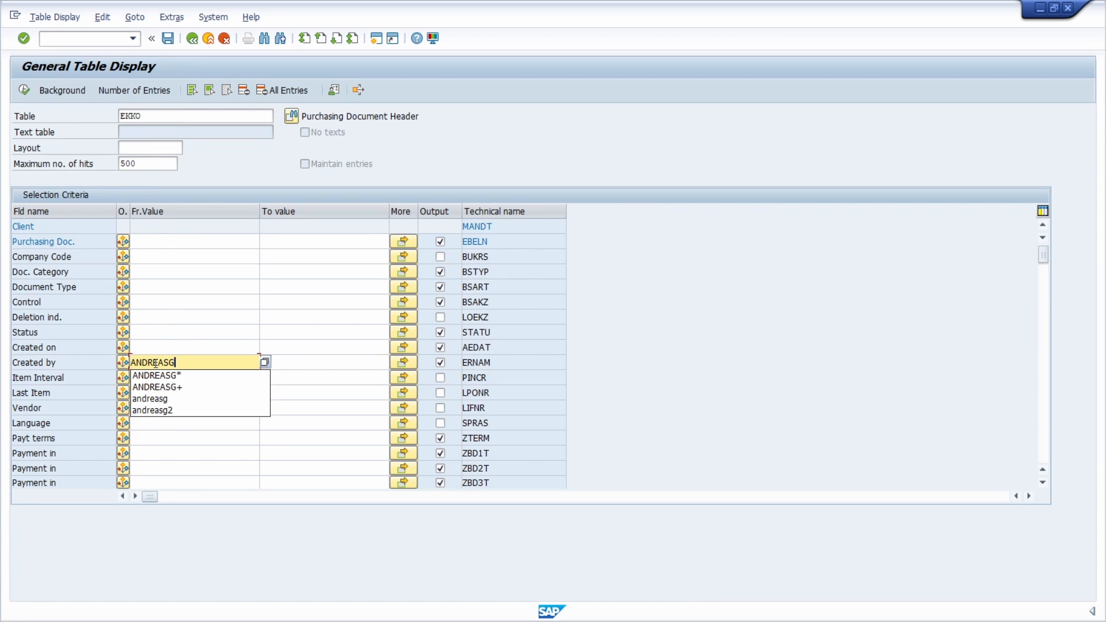
click(25, 90)
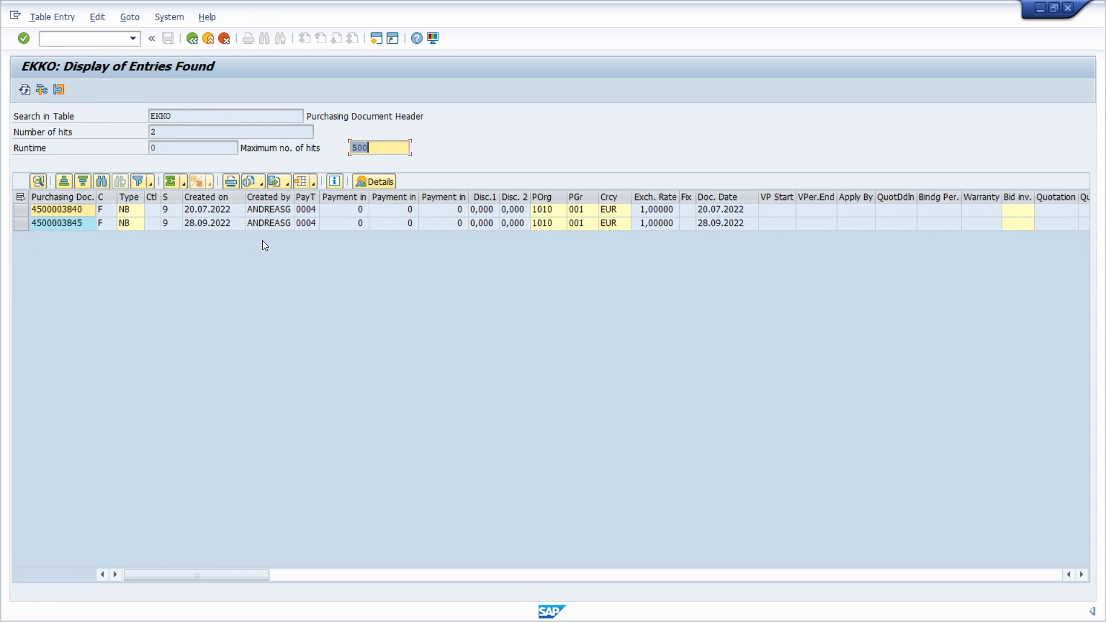
- Return to the EKKO selection and deselect all fields for output
click(192, 41)
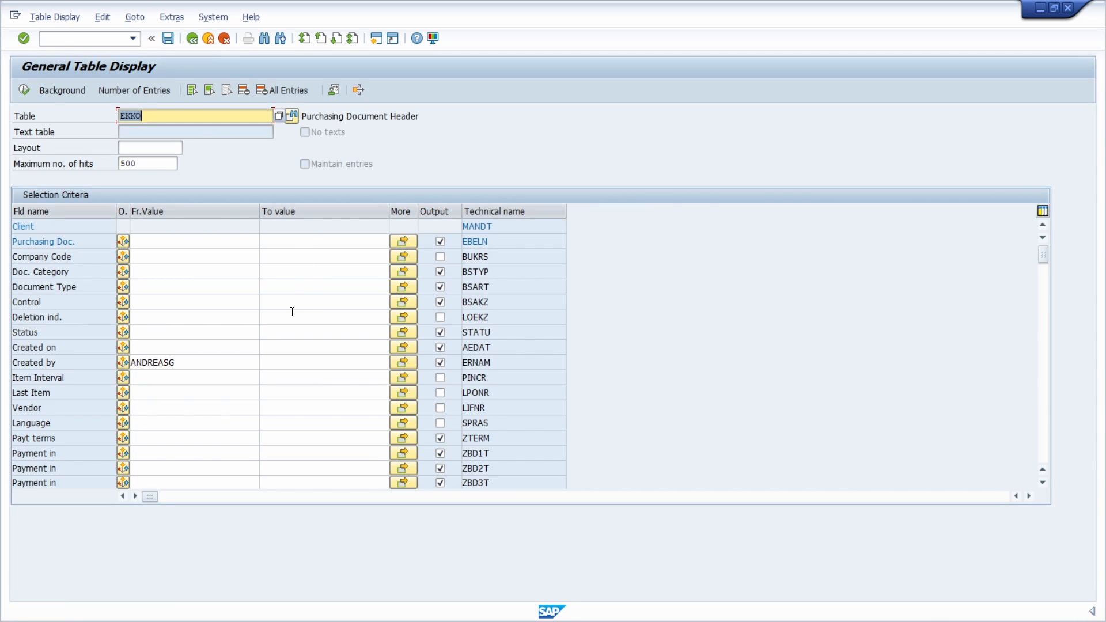
click(438, 273)
click(440, 305)
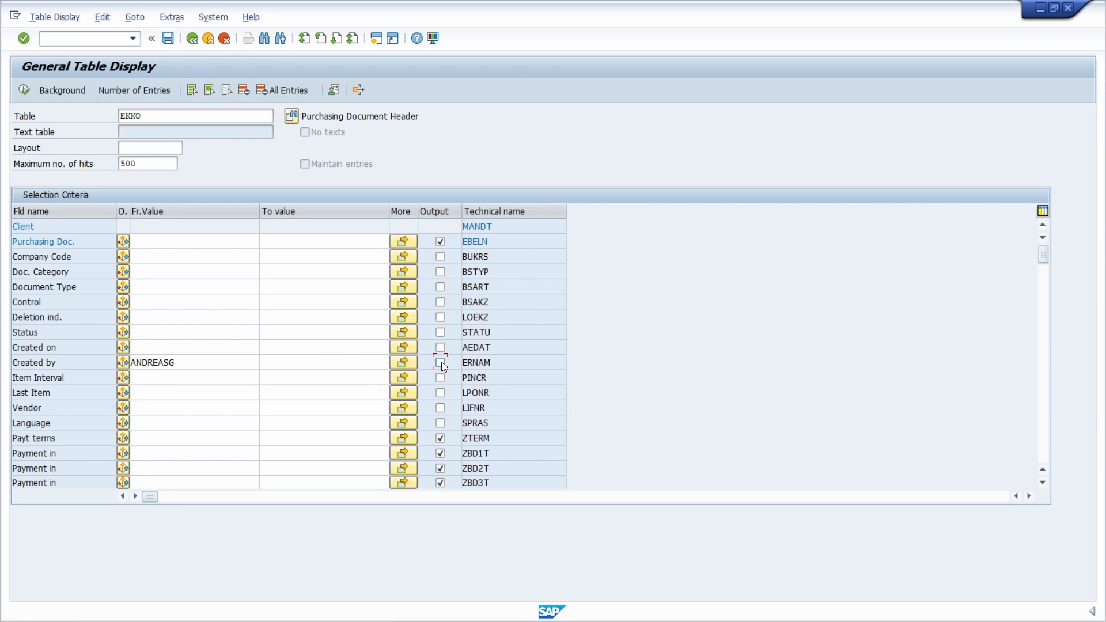
click(105, 19)
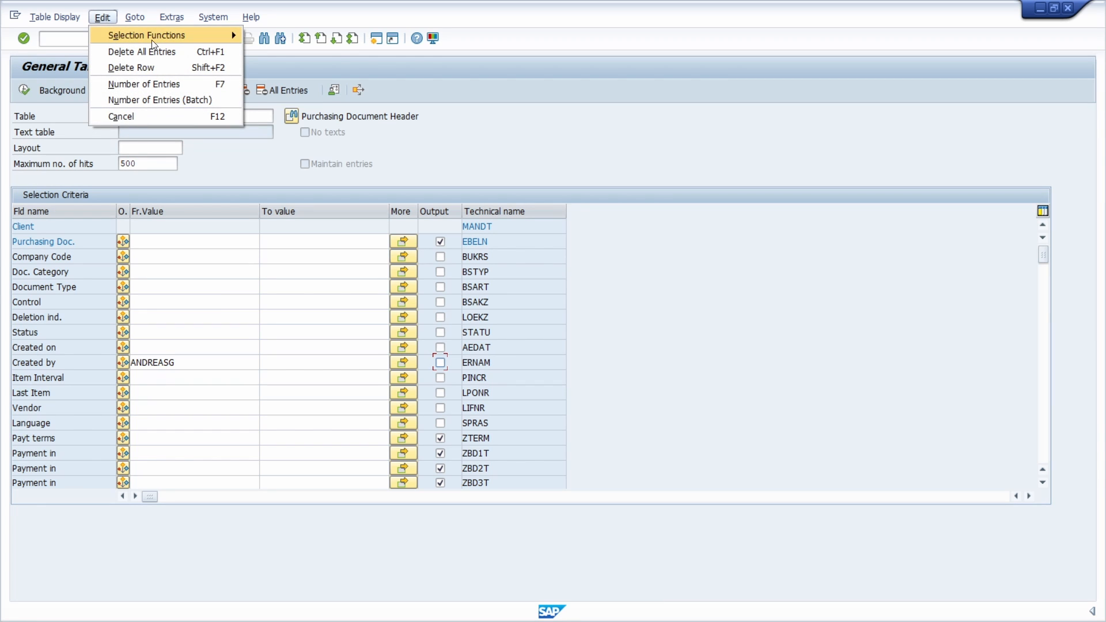
mouse_move(181, 37)
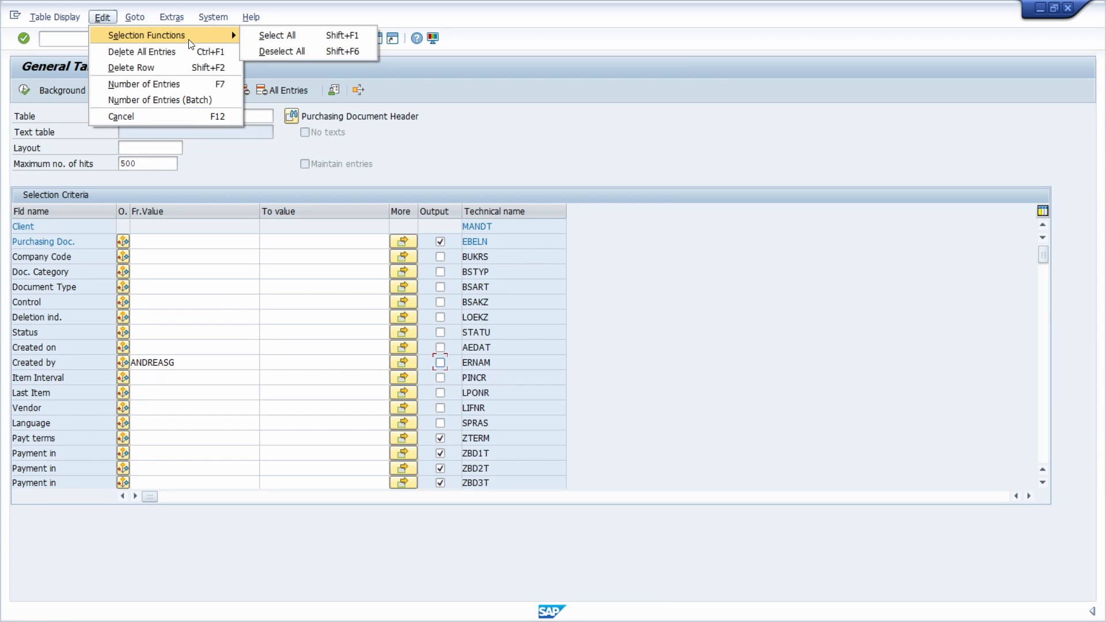
click(311, 55)
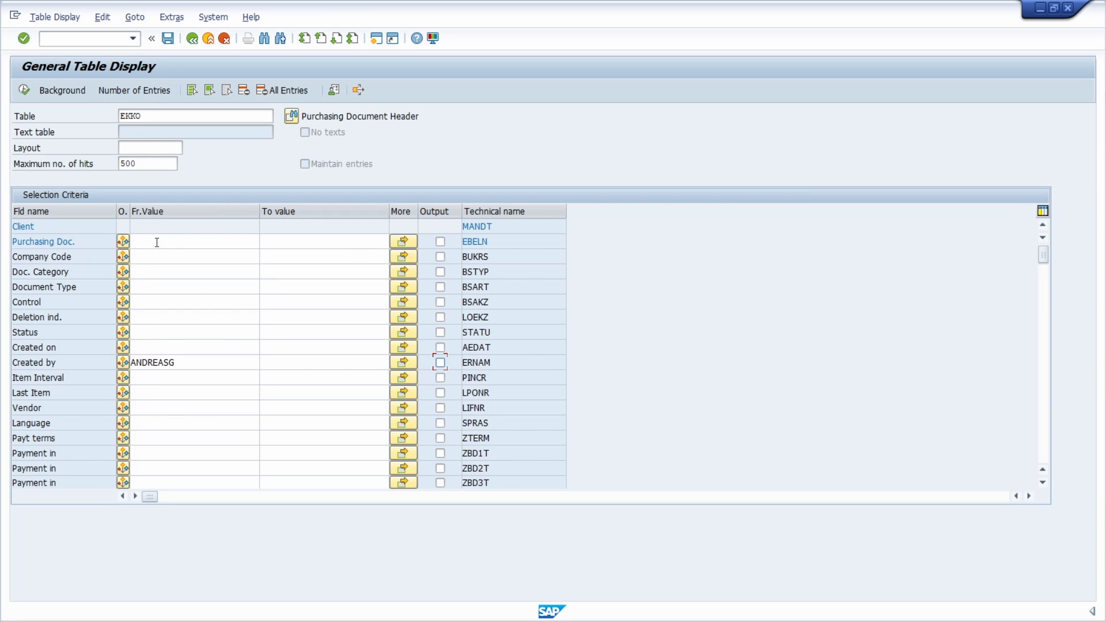
- Include Purchasing Doc. and Company Code in the output, display the matching EKKO entries and return to the selection
click(440, 242)
click(23, 90)
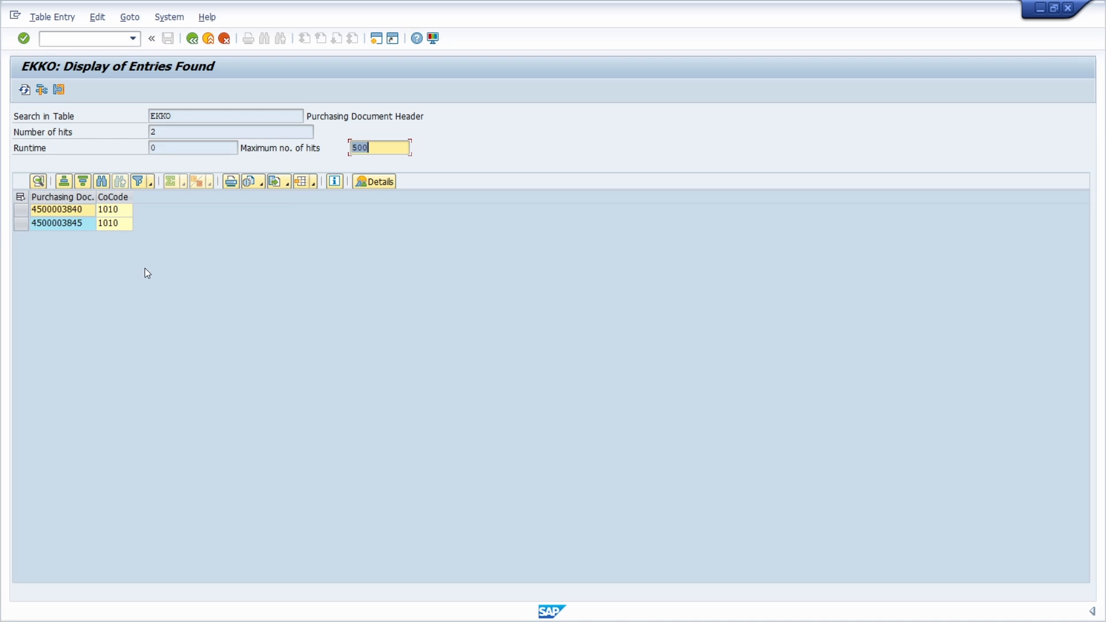
key(F3)
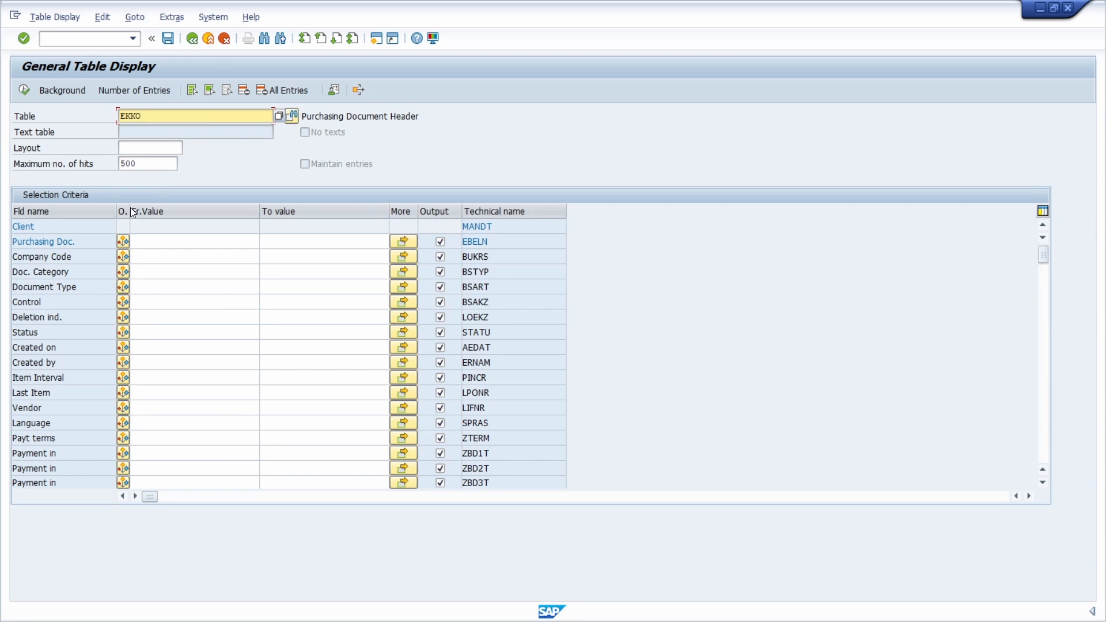
- Widen the Option column and set the Created by option to Select: Not equal to
drag(131, 211, 250, 211)
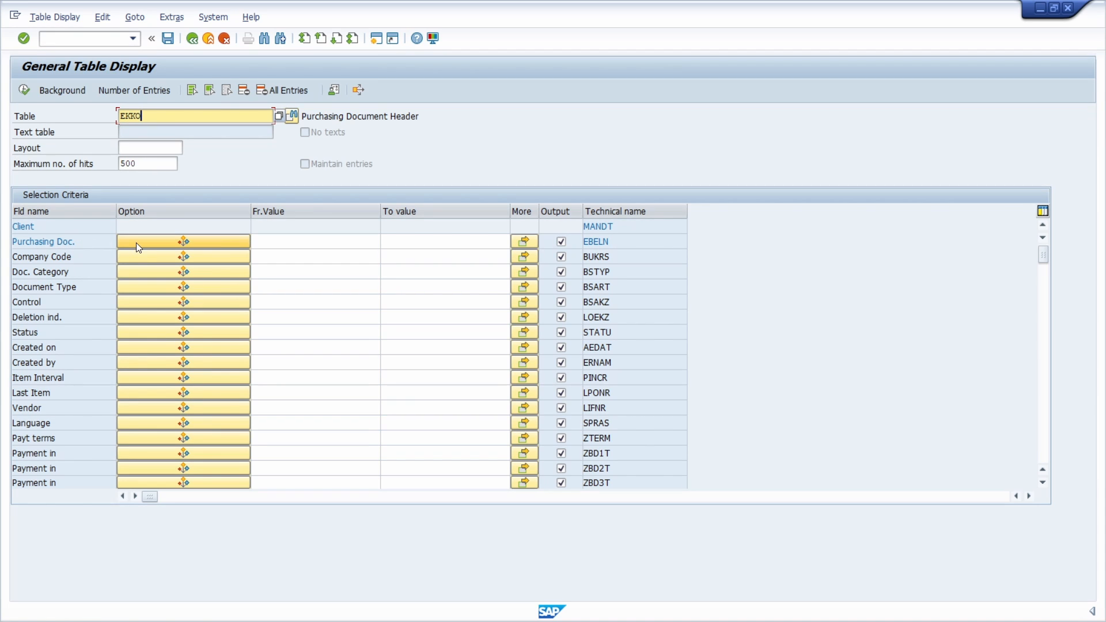
click(150, 364)
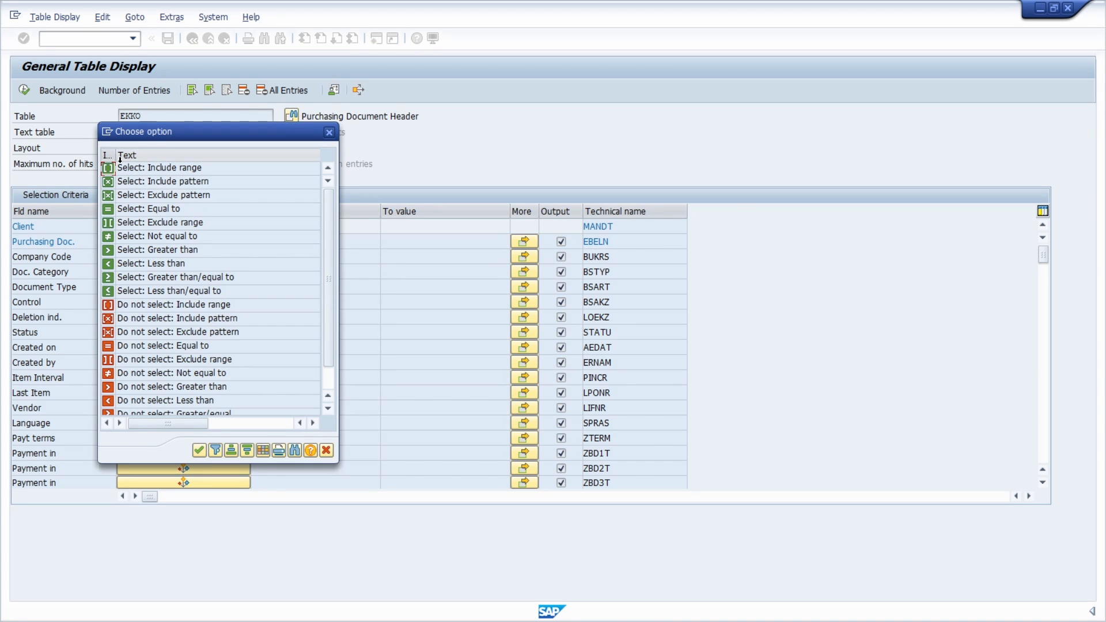
drag(116, 156, 135, 160)
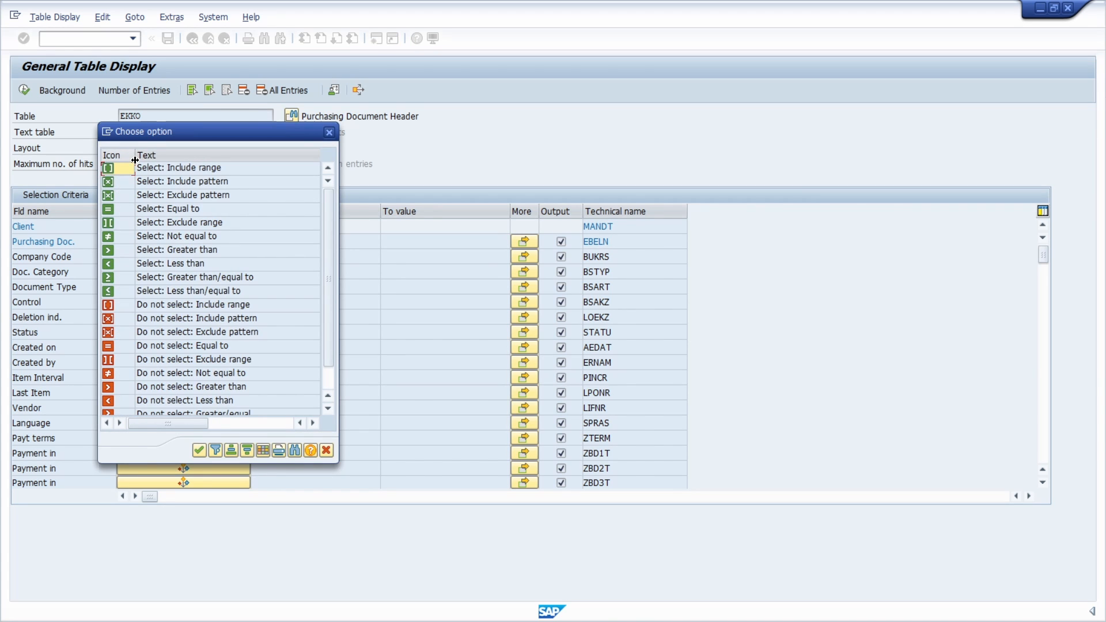
click(115, 252)
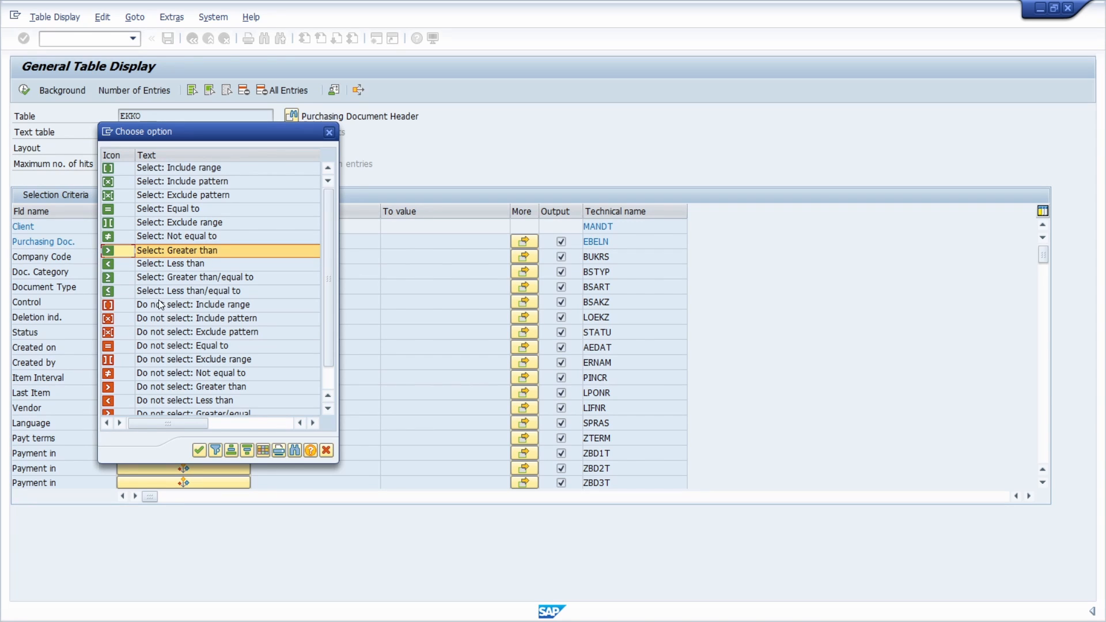
click(123, 237)
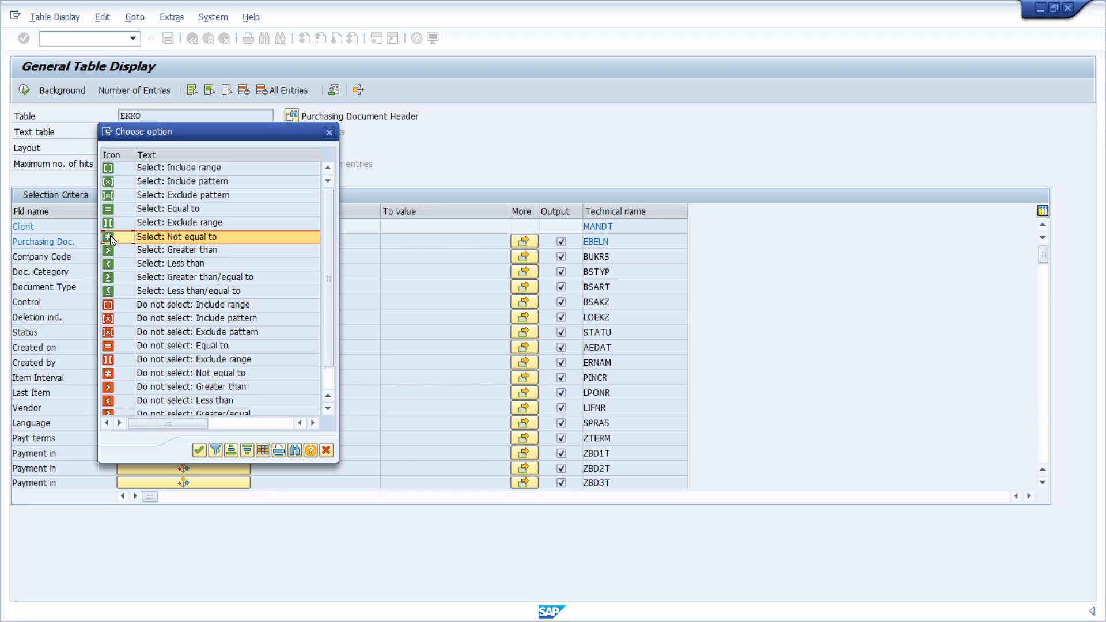
double_click(112, 236)
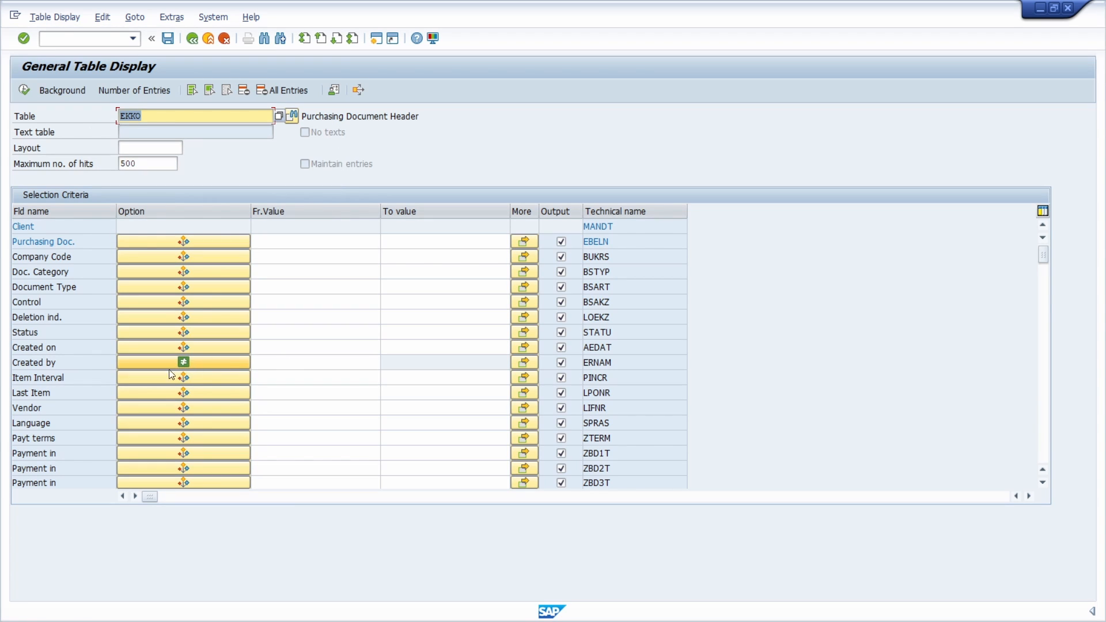
- Enter the creator's user name as the Created by value and change its option to Do not select: Equal to
click(270, 363)
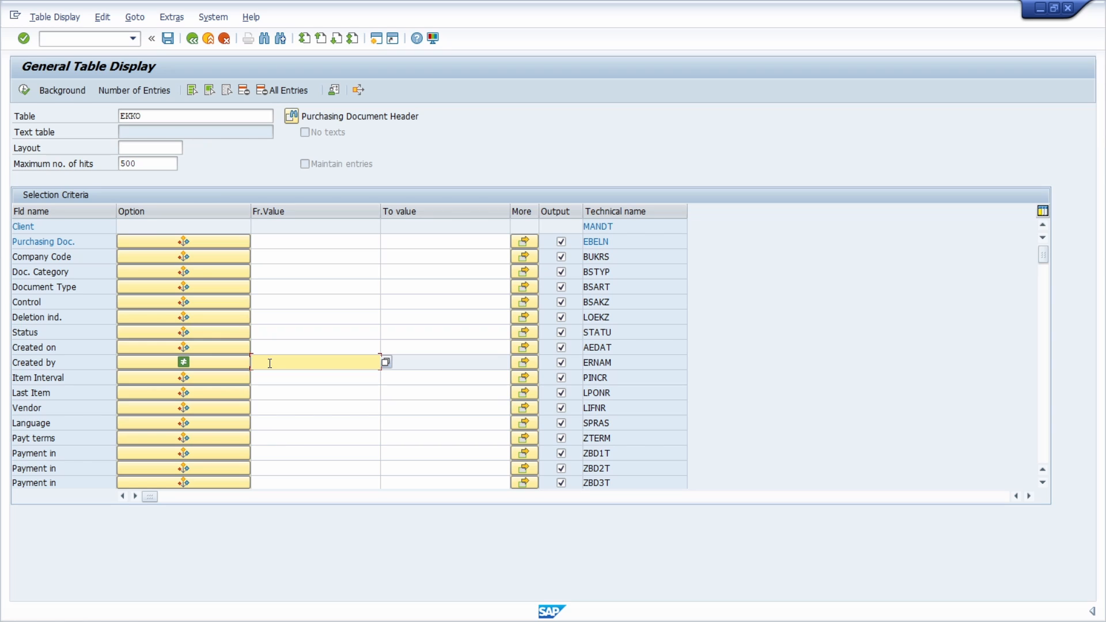
text(ANDREASG)
click(165, 361)
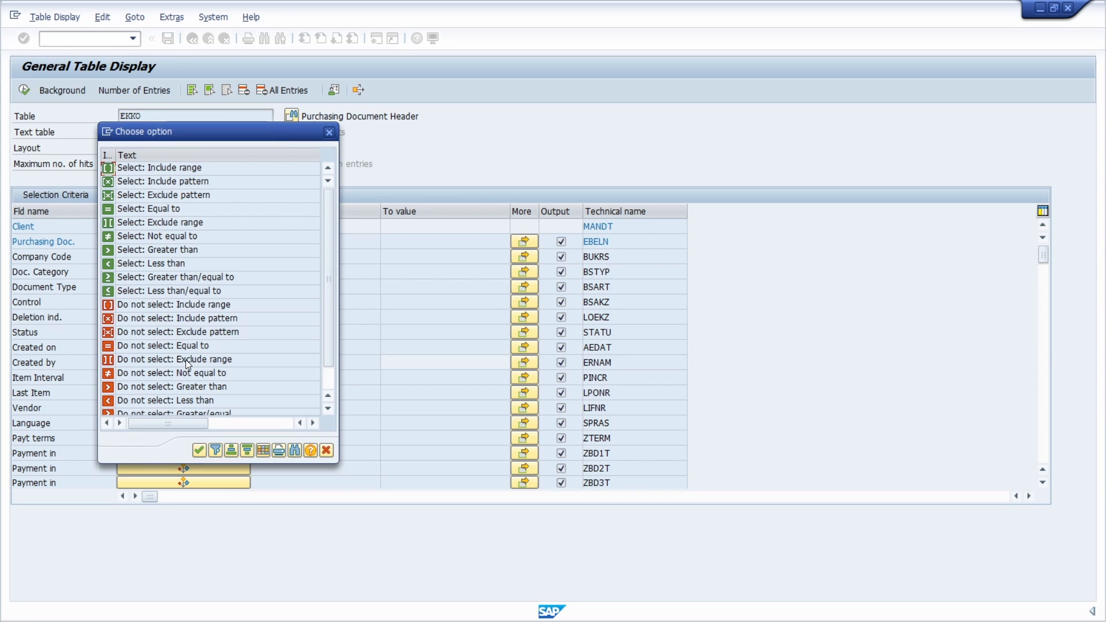
double_click(132, 348)
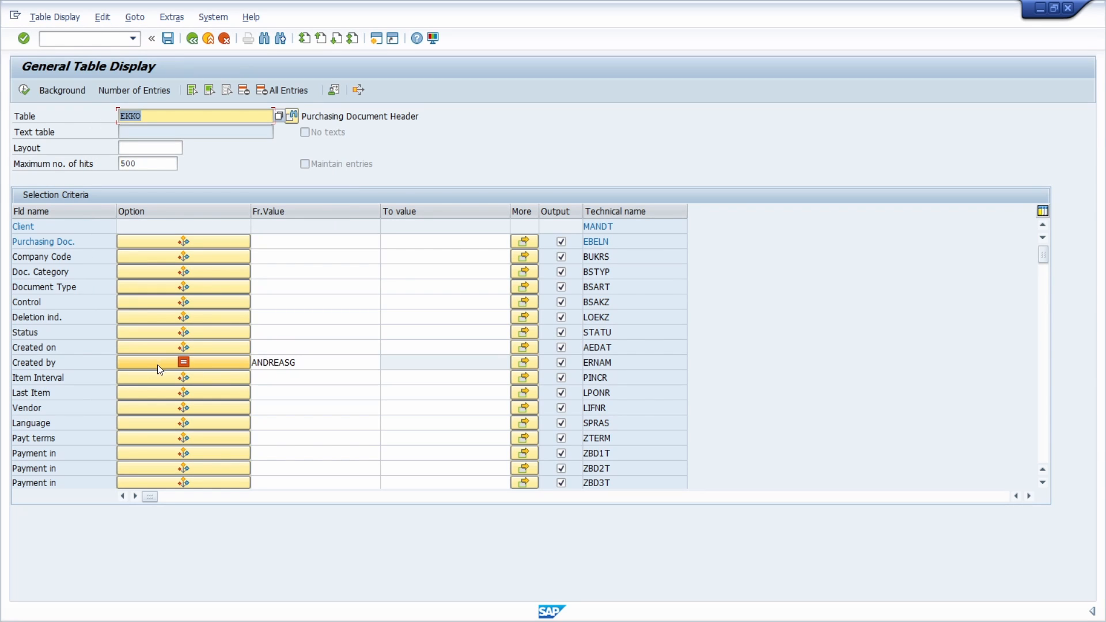
- Review the selection options for Created by, including Greater than, Less than and Greater than/equal to, and close the list without choosing one
click(197, 362)
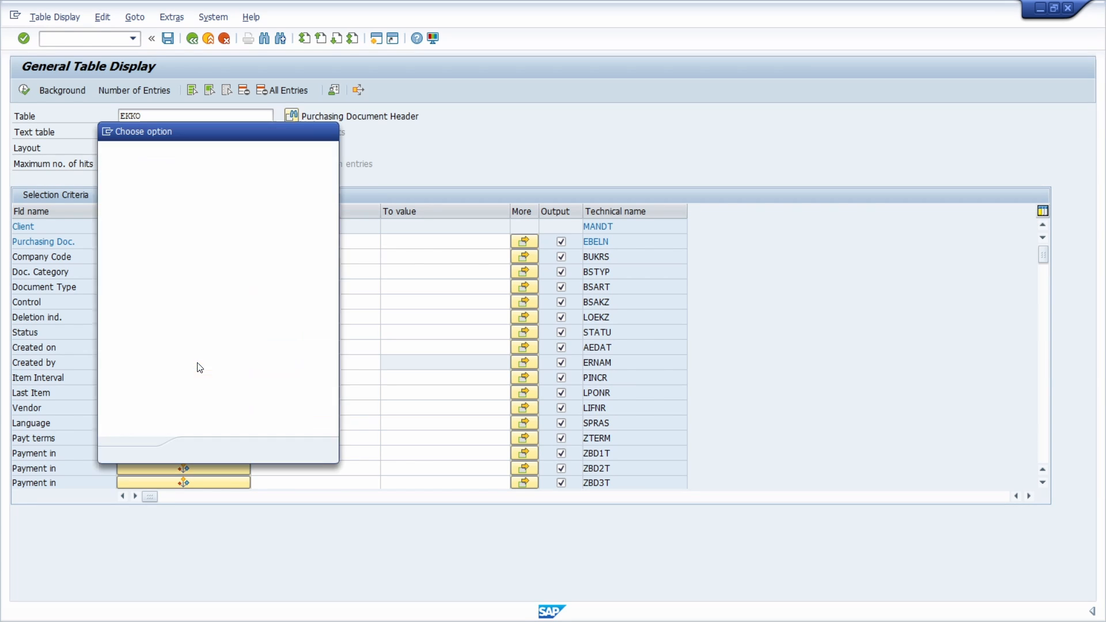
scroll(166, 324, down, 1)
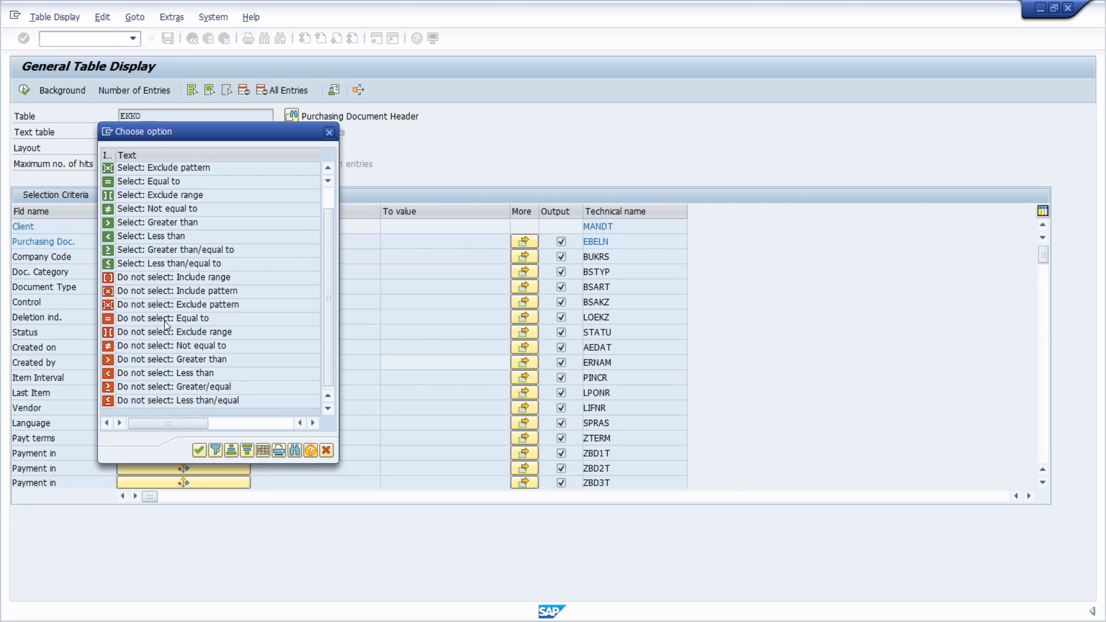
scroll(164, 321, up, 1)
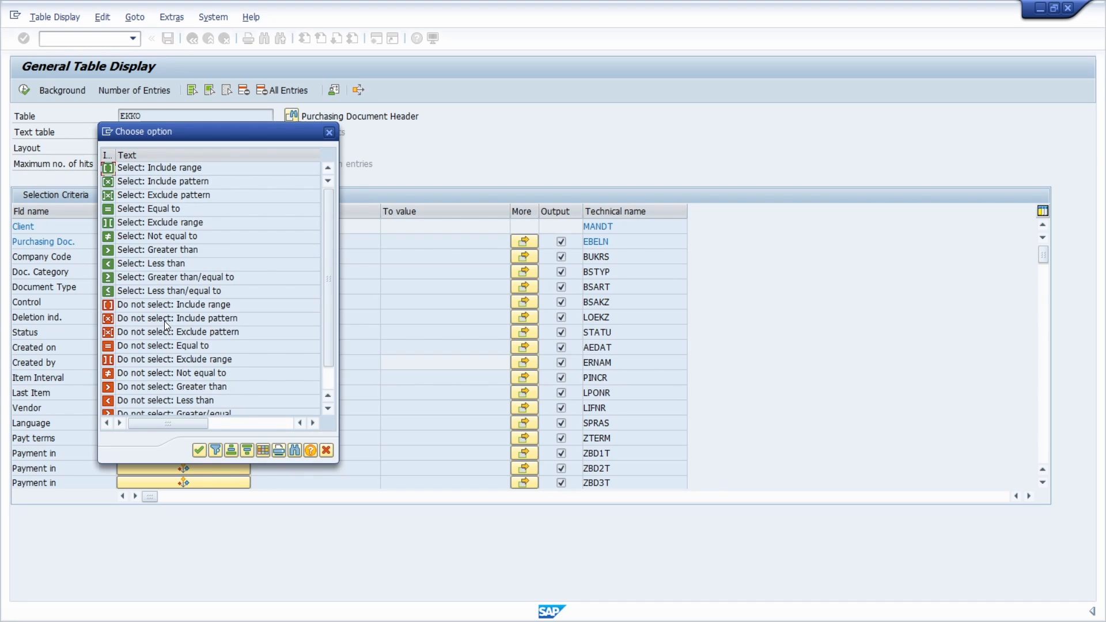
click(134, 250)
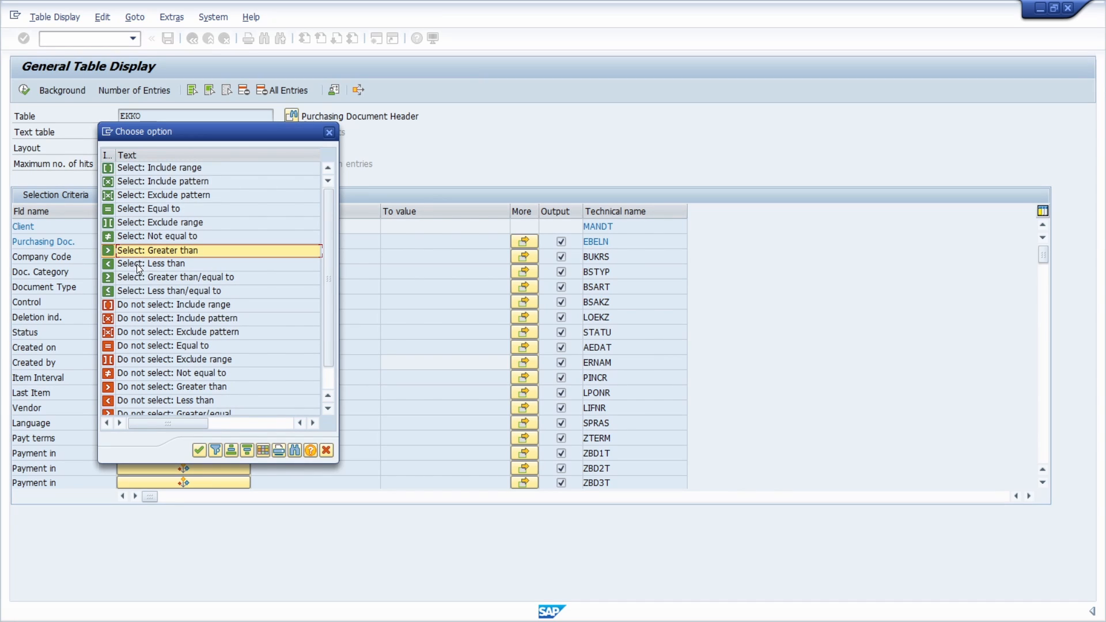
click(136, 264)
click(140, 279)
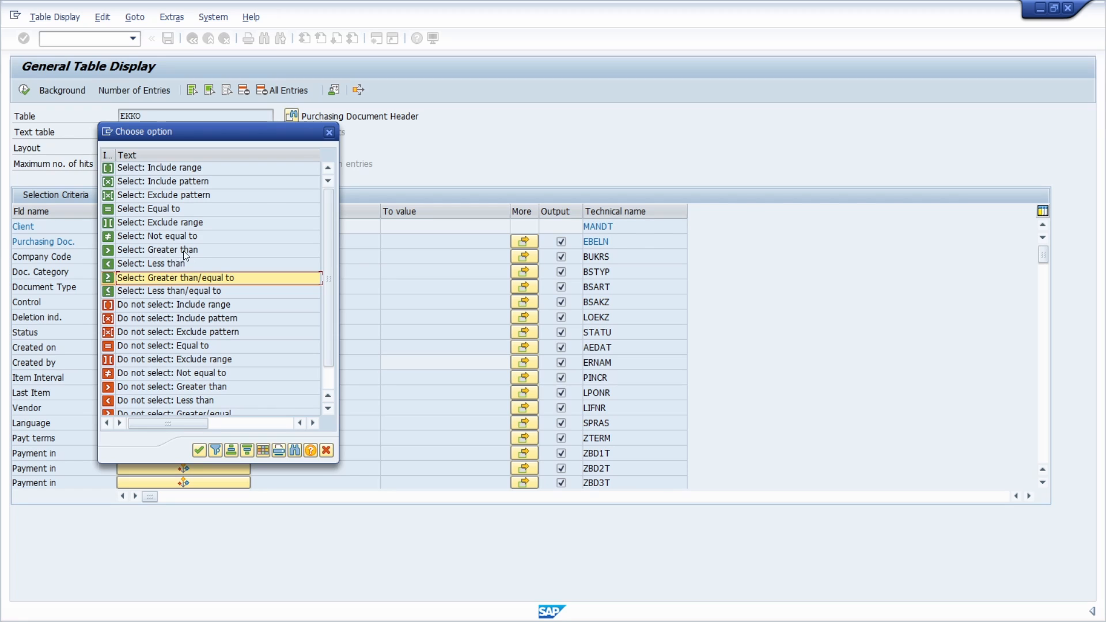
click(334, 136)
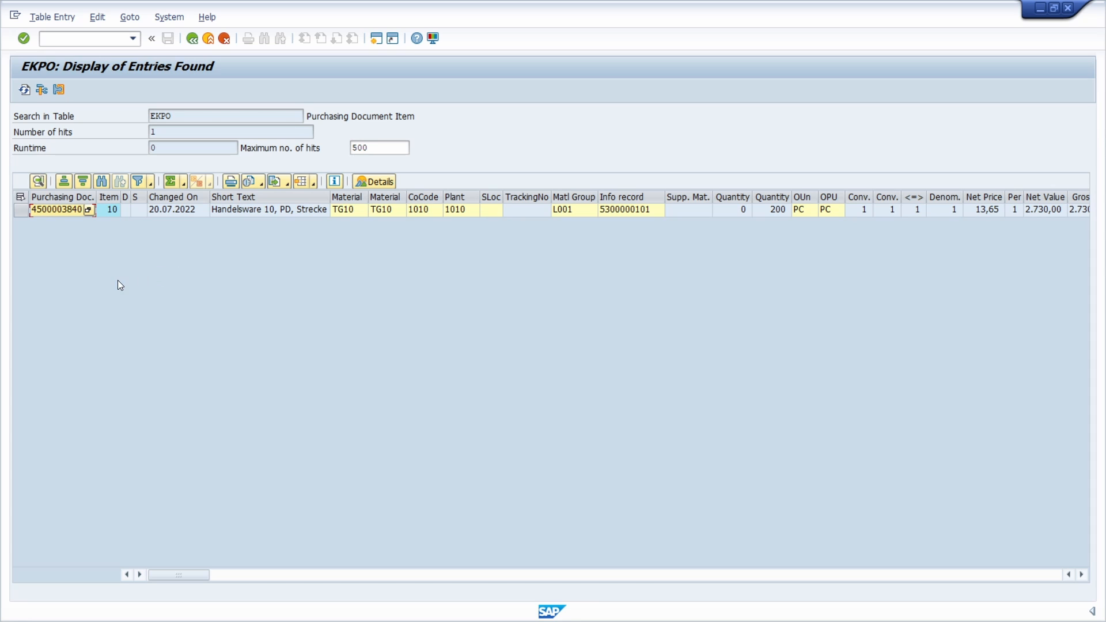
- View the found EKPO item in the Detailed Display, and select its row to review its fields in Details
double_click(60, 212)
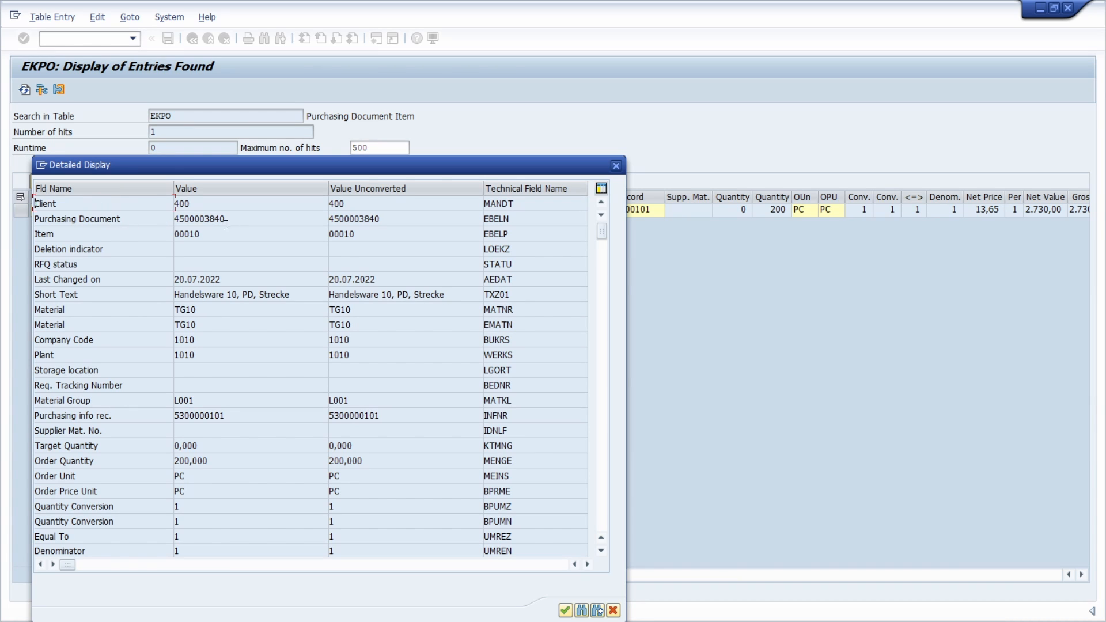
click(616, 167)
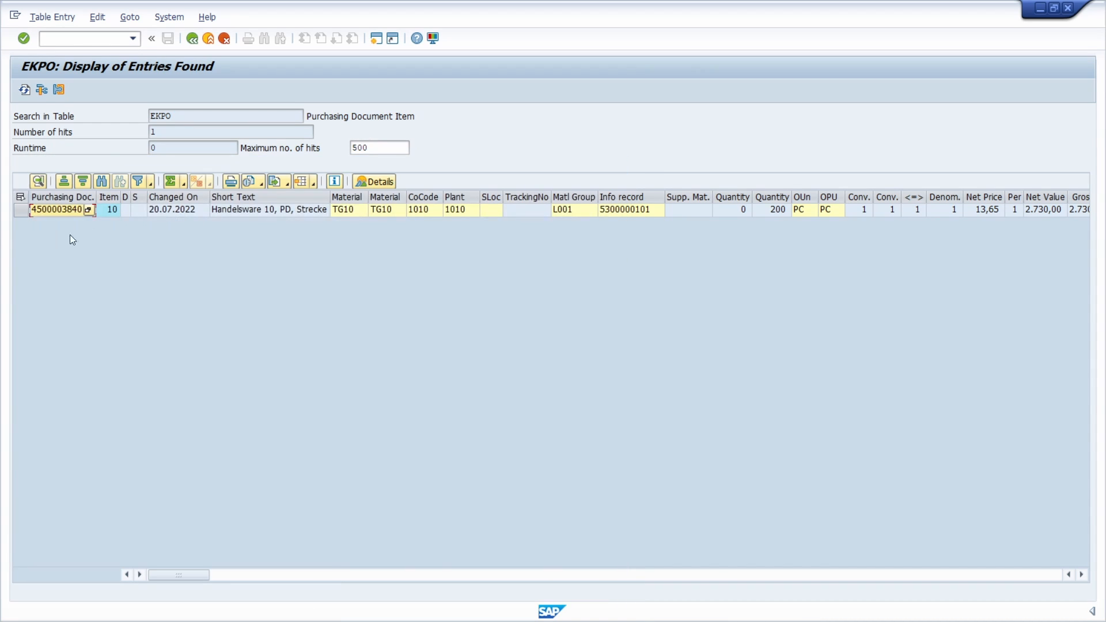
click(22, 211)
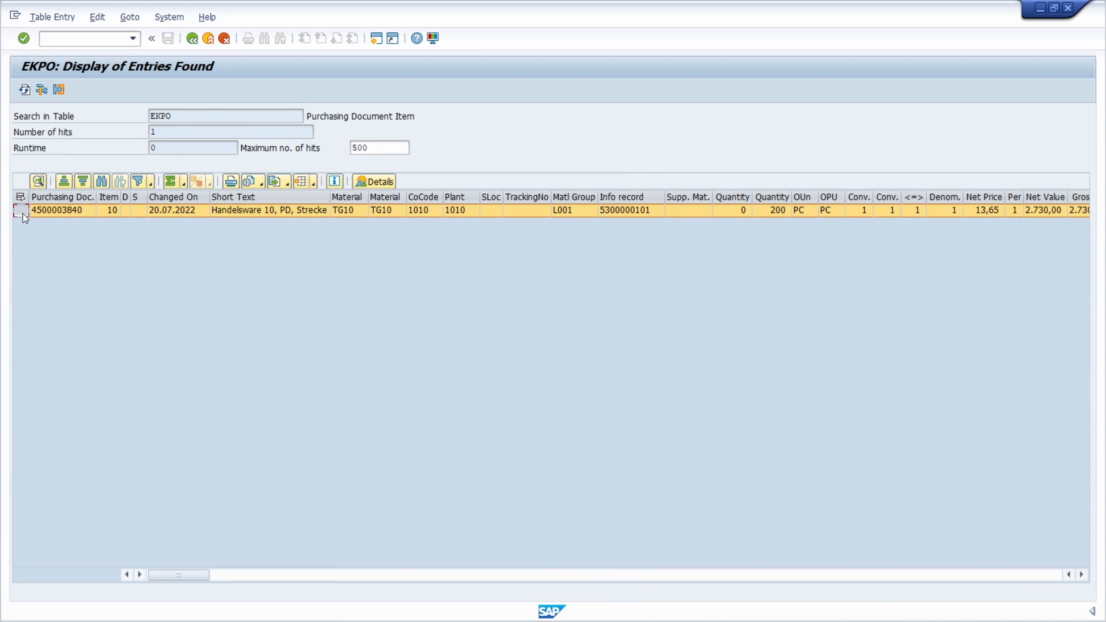
click(39, 182)
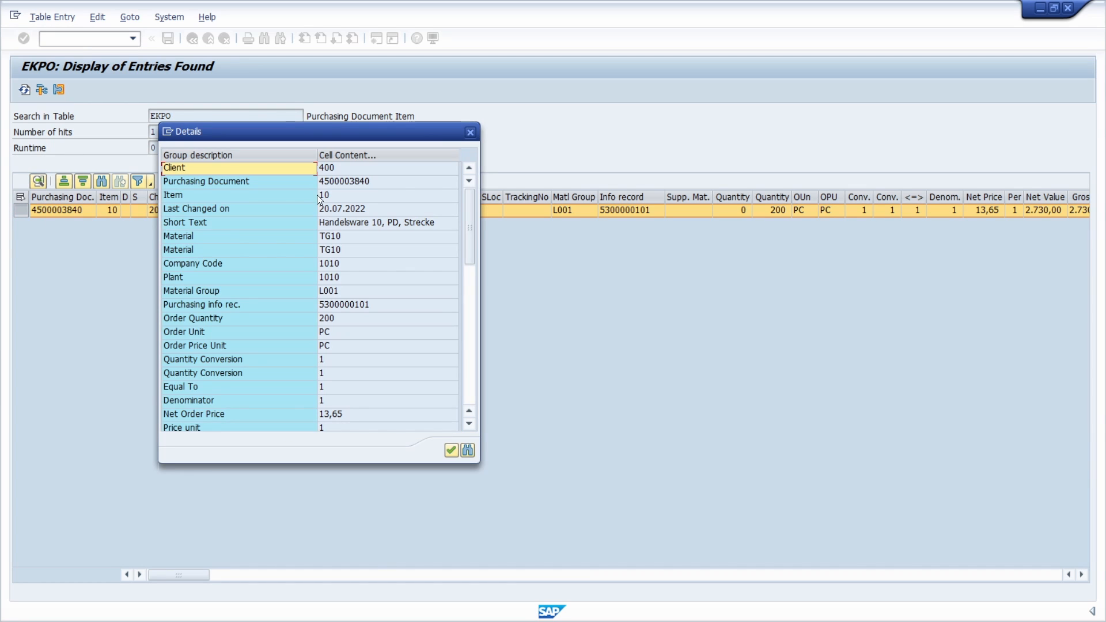
scroll(374, 286, down, 10)
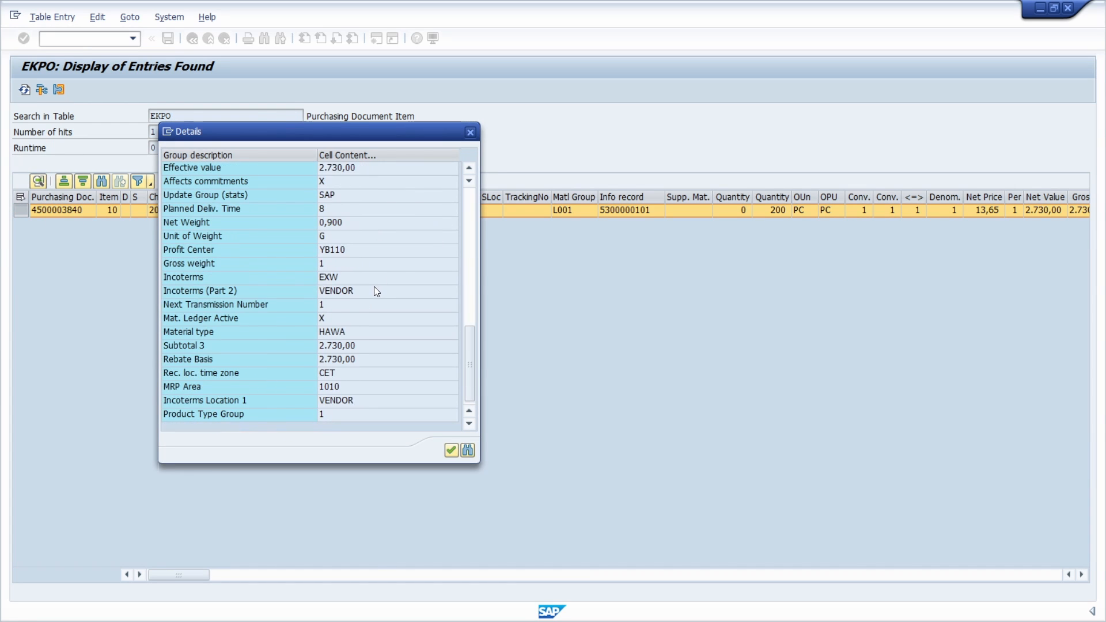
click(471, 132)
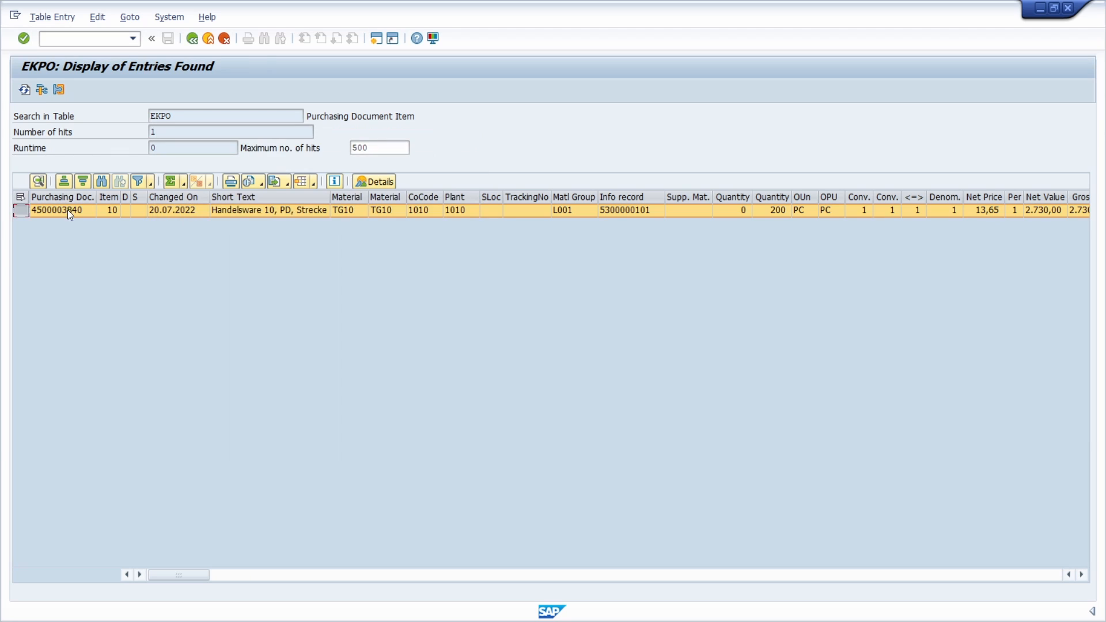
- Reopen the EKPO item's Detailed Display and examine the Client row's field name, technical field name, value and unconverted value
double_click(68, 211)
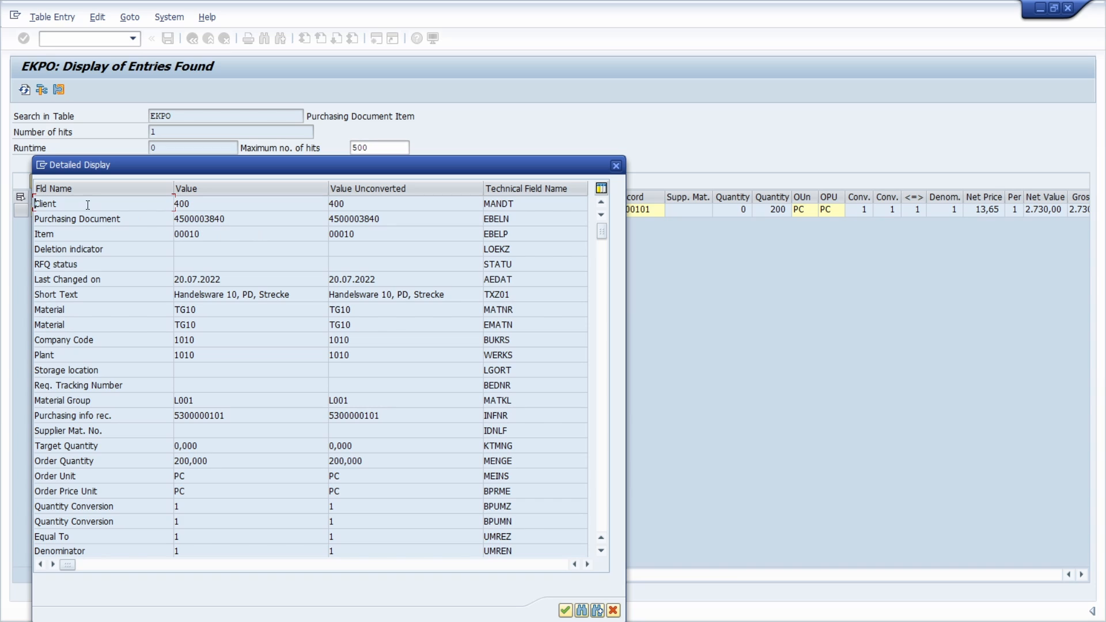
double_click(60, 204)
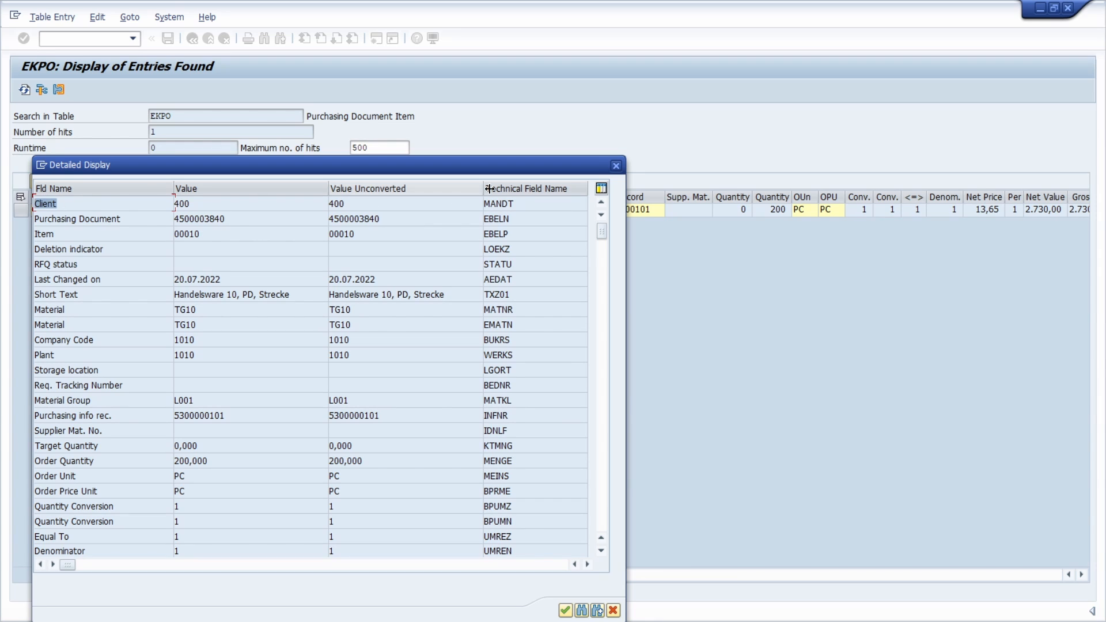
double_click(528, 205)
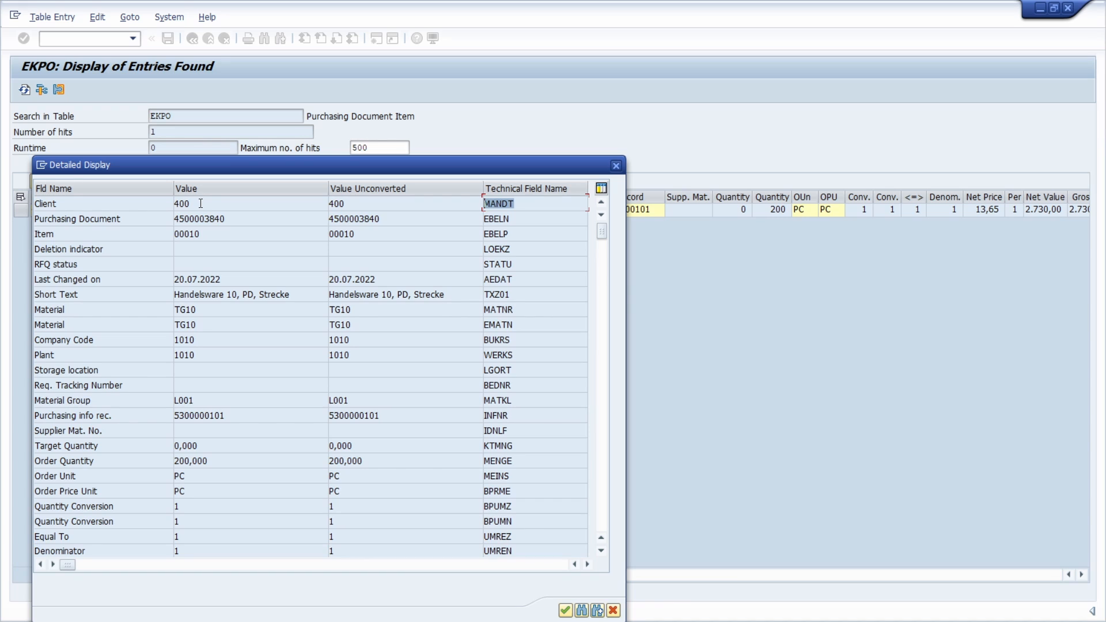
double_click(248, 205)
click(387, 204)
click(203, 477)
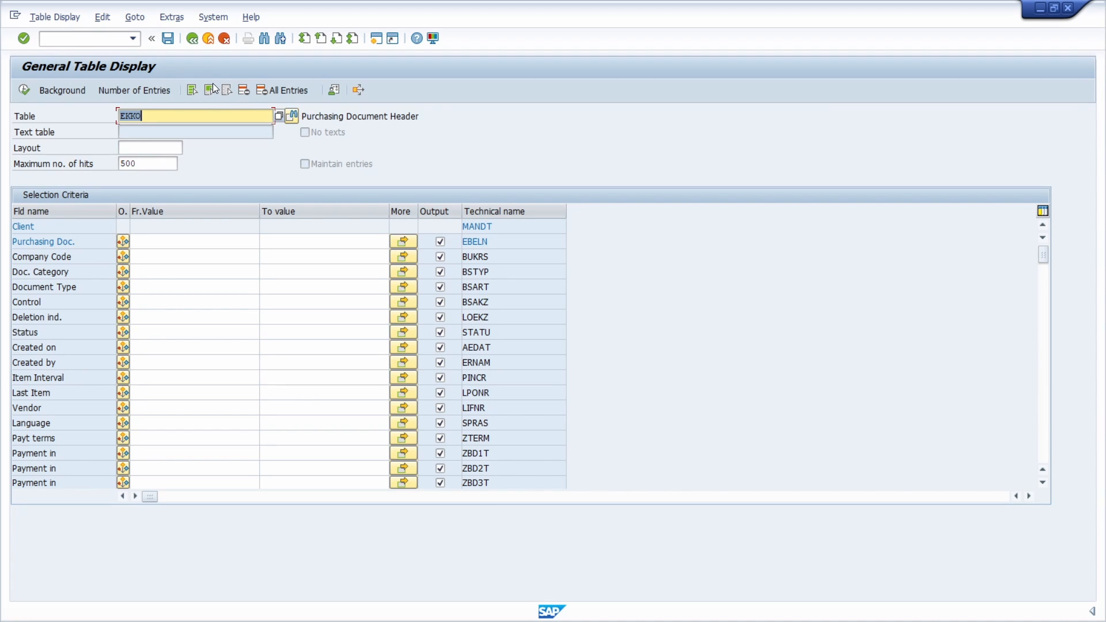
- Open the settings for changing the General Table Display of EKKO
click(176, 22)
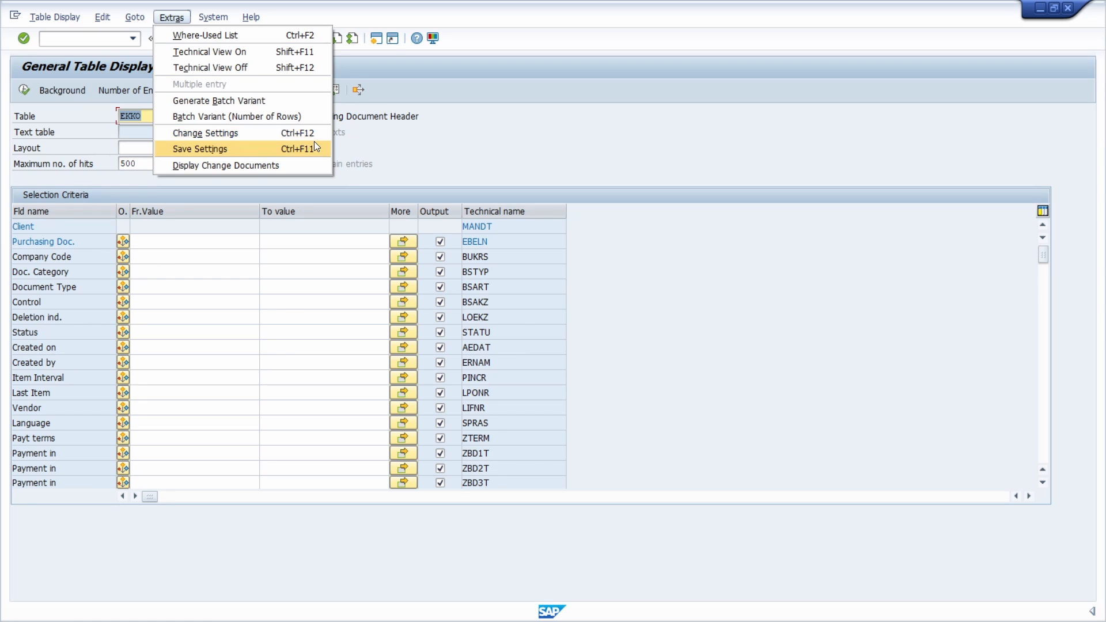
click(225, 136)
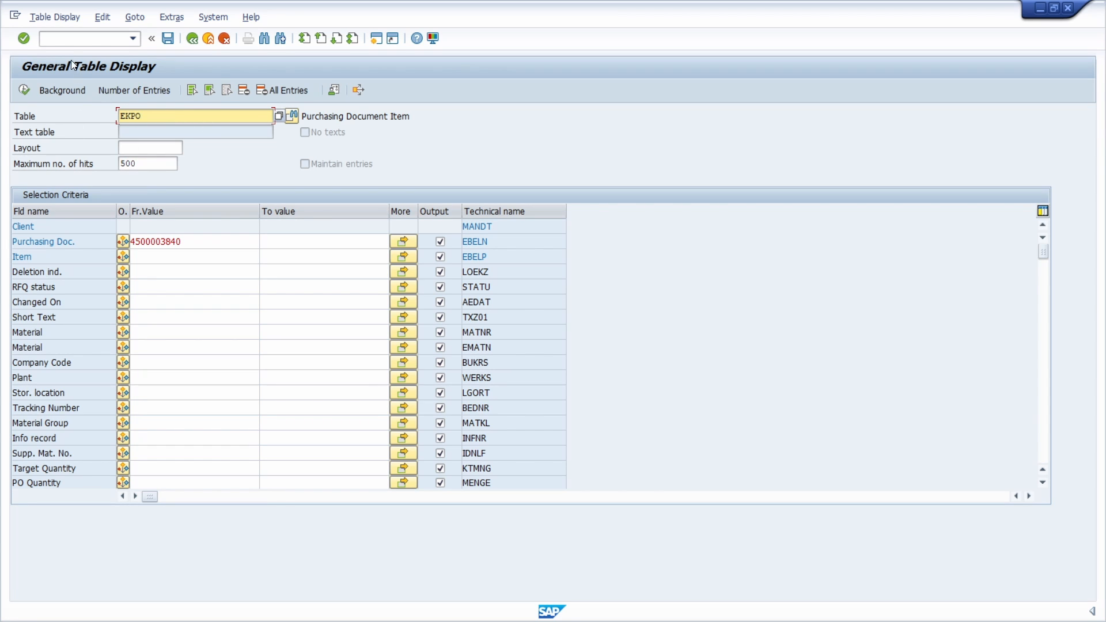
- Switch on debugging with /h and execute the EKPO selection to enter the ABAP Debugger
click(68, 40)
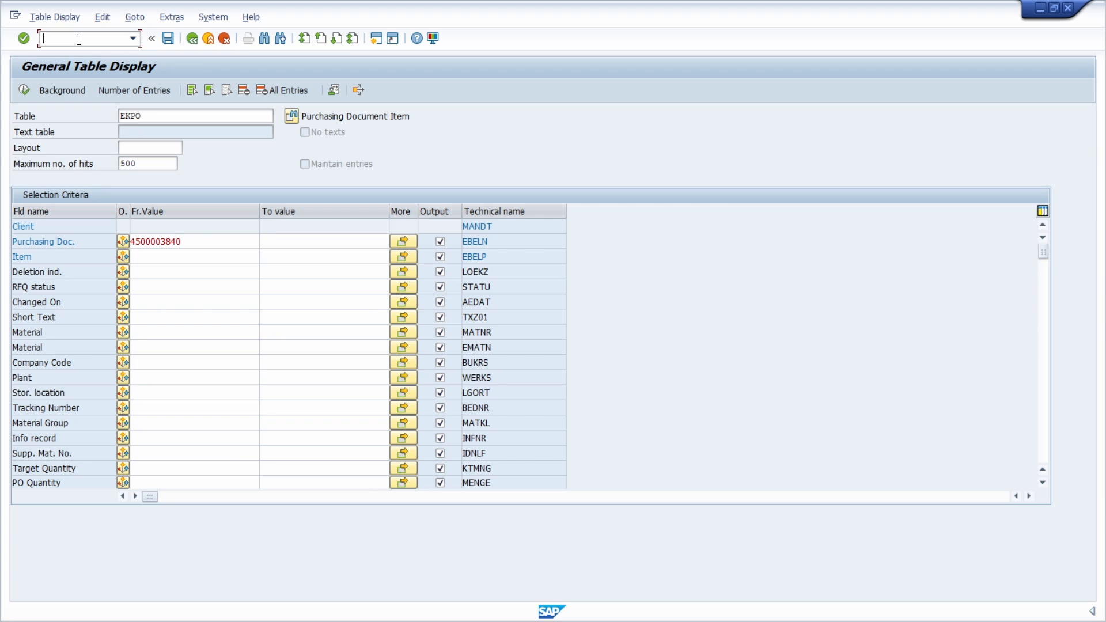
text(/h)
key(Return)
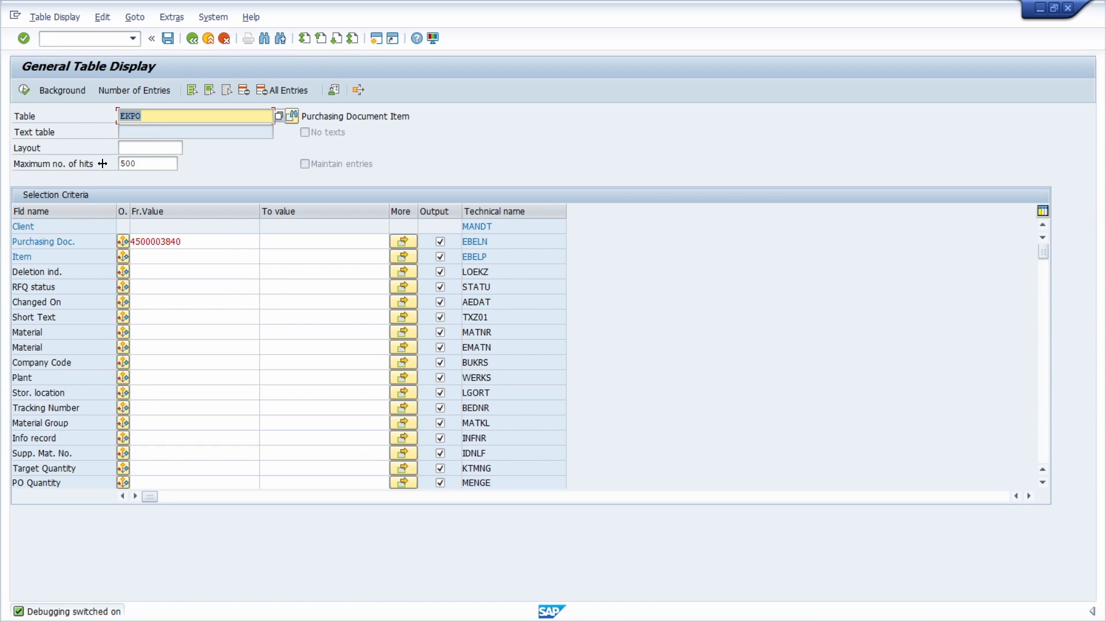
click(22, 90)
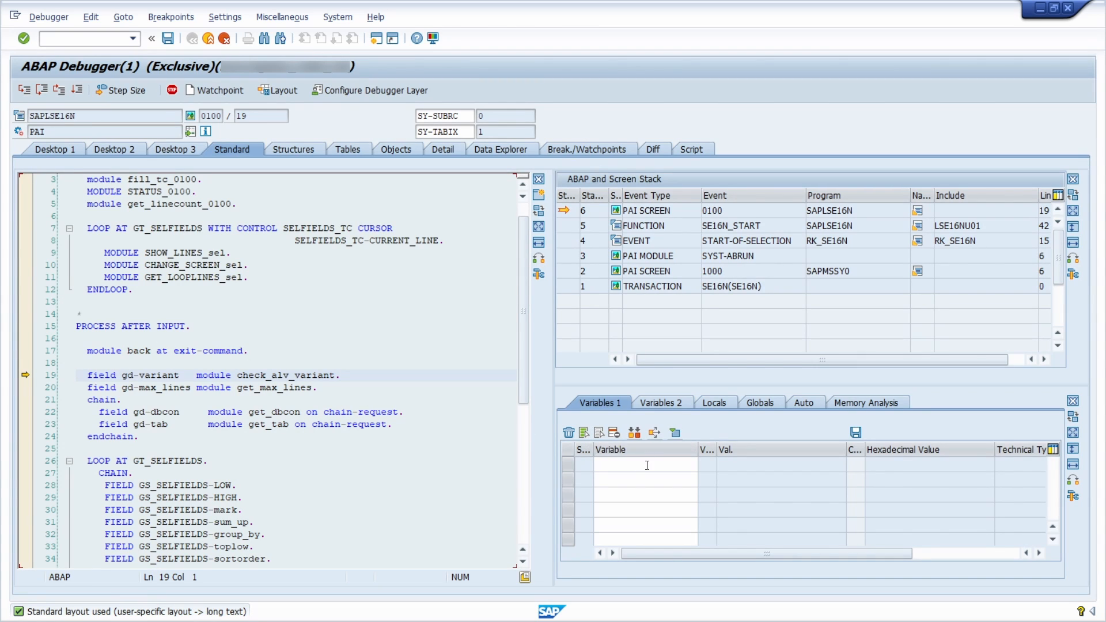
- Add the variables GD-EDIT and GD-SAPEDIT to the debugger's variable list
click(648, 466)
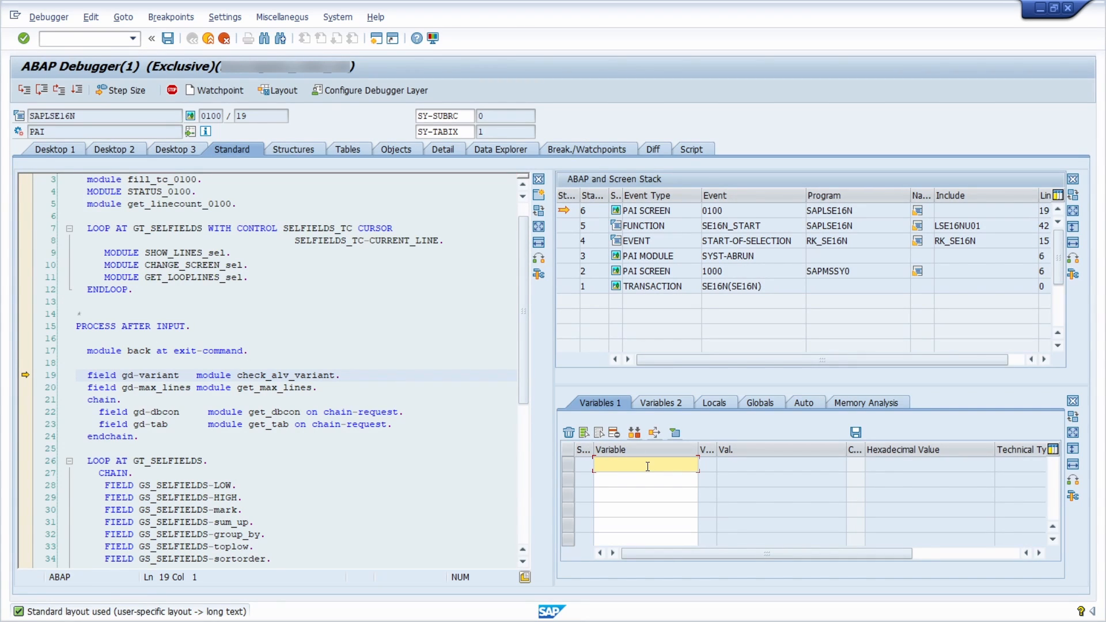
text(GD-EDIT)
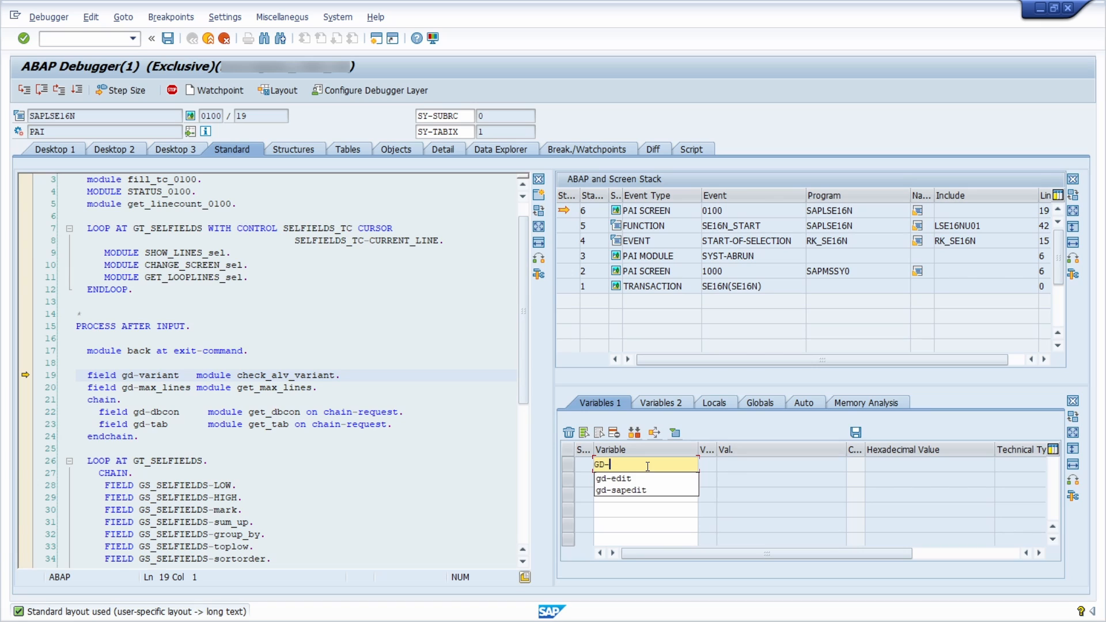
click(628, 480)
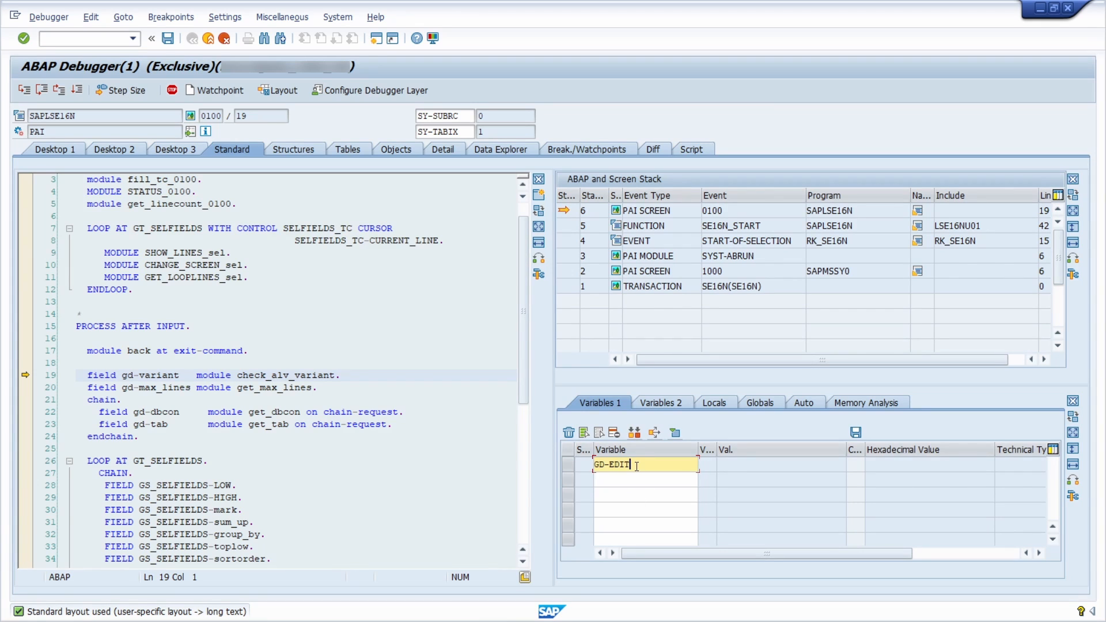
text(GD-)
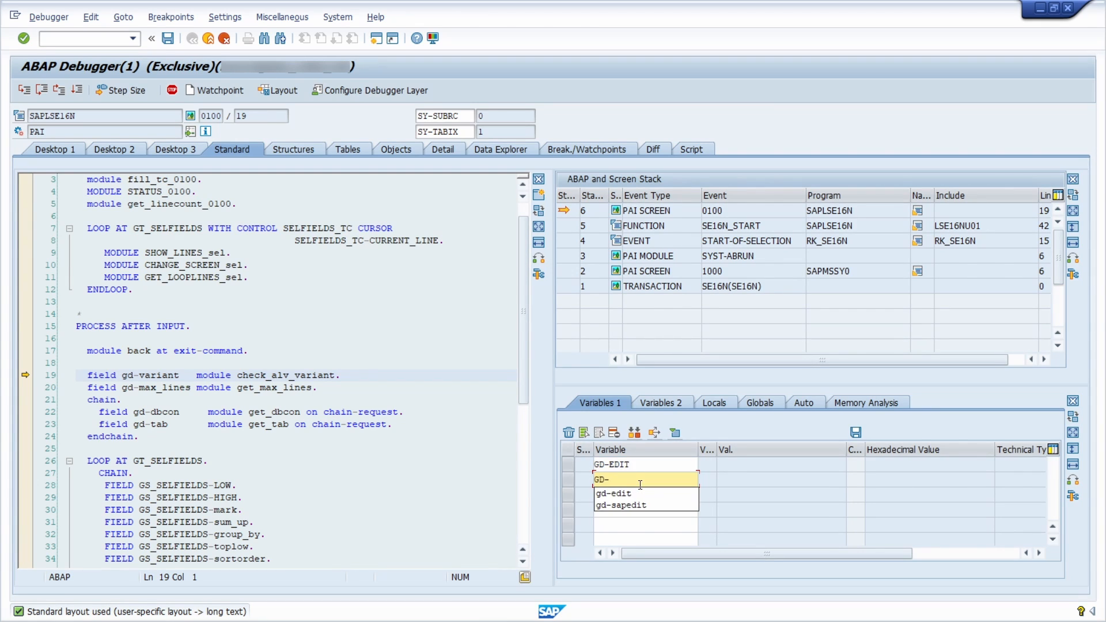
text(SAPEDIT)
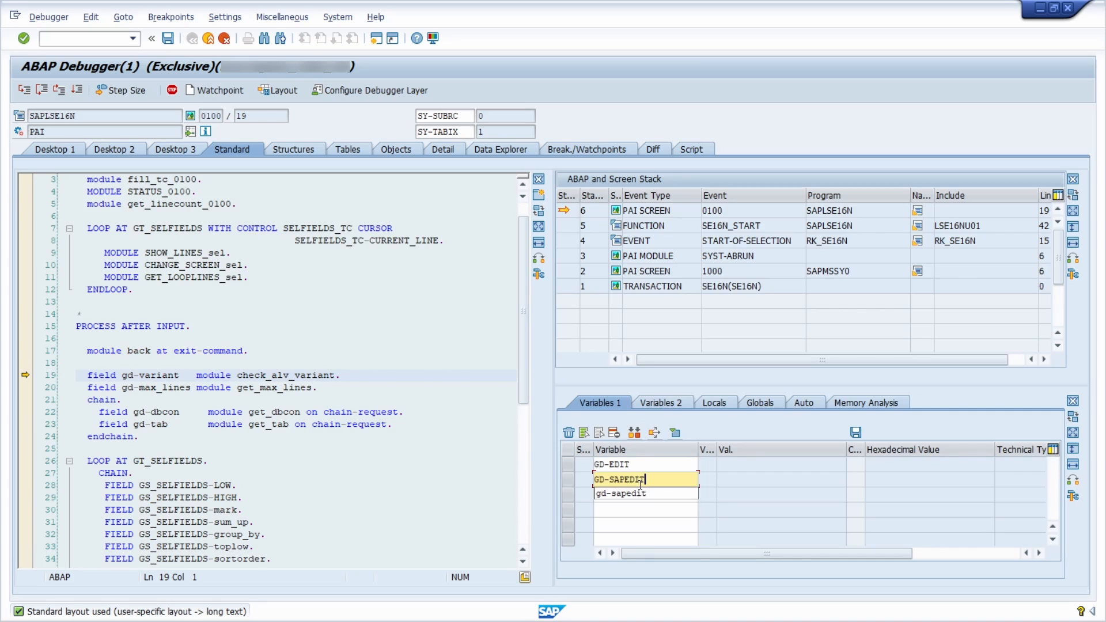
key(Return)
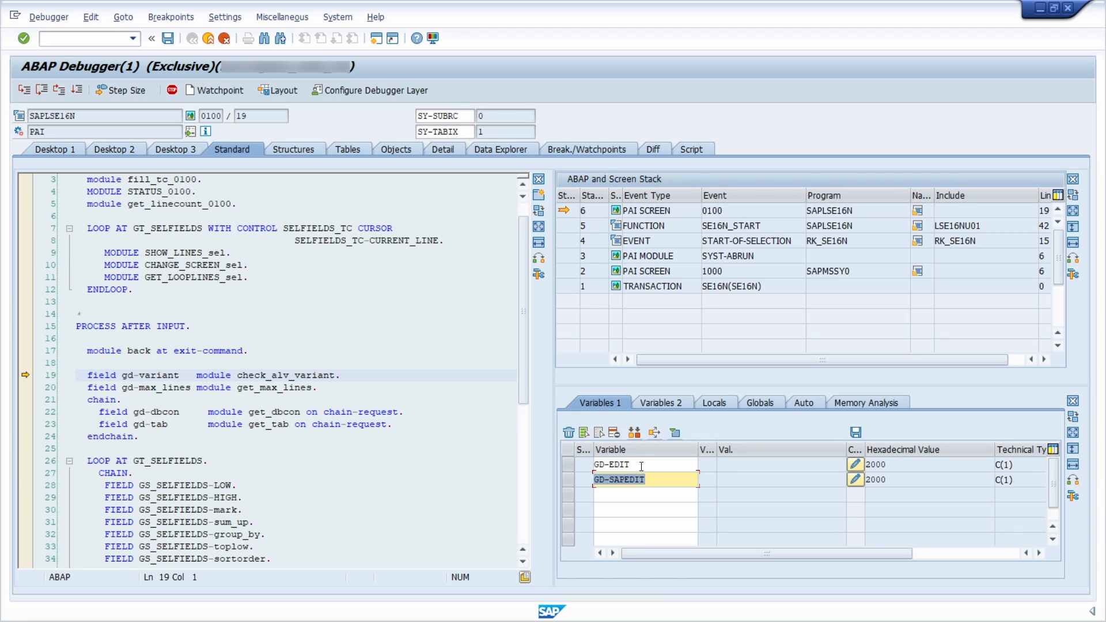
- Set both GD-EDIT and GD-SAPEDIT to X and resume execution to show the EKPO entry in editable form
click(855, 465)
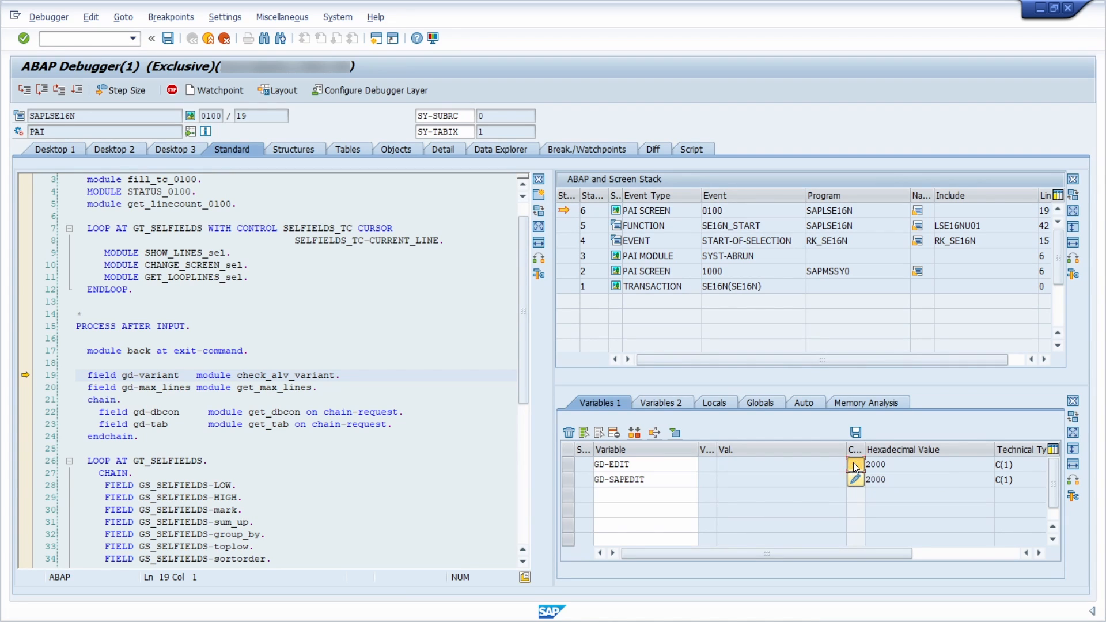
text(X)
key(Return)
click(855, 479)
text(X)
key(Return)
click(78, 91)
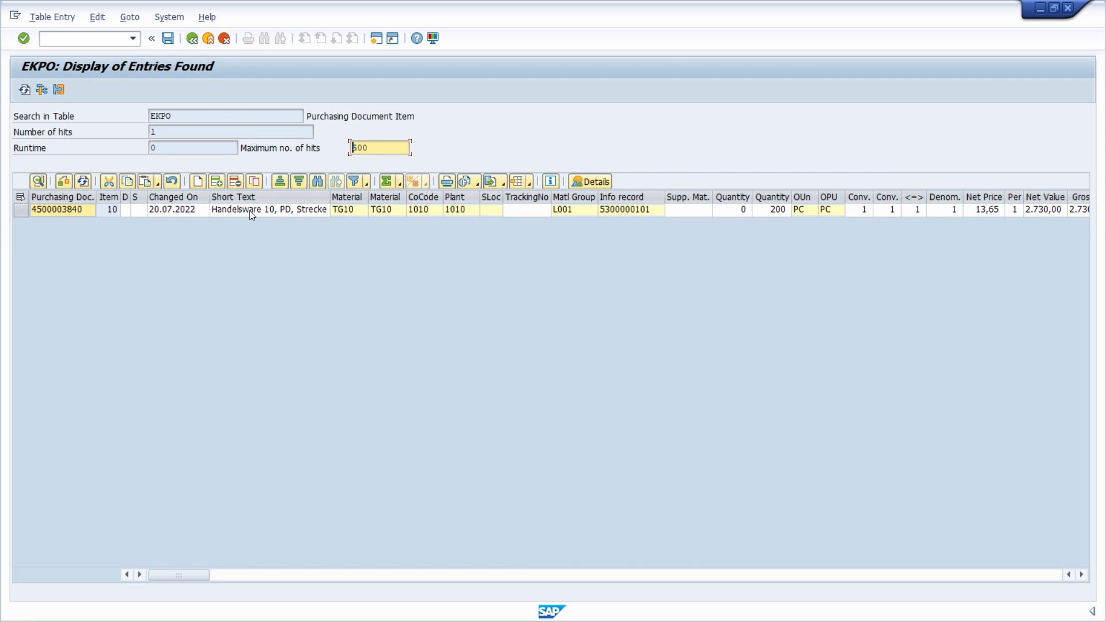
- Widen the Short Text column, replace the item's short text with ERP UP, and save the changed row
drag(332, 197, 451, 197)
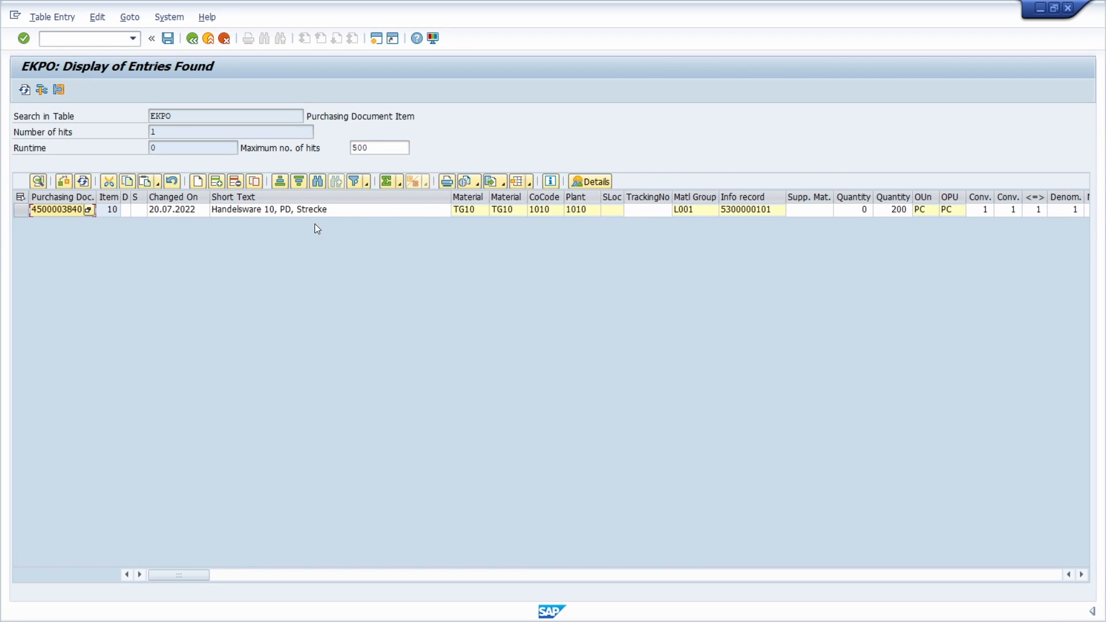
drag(345, 209, 212, 209)
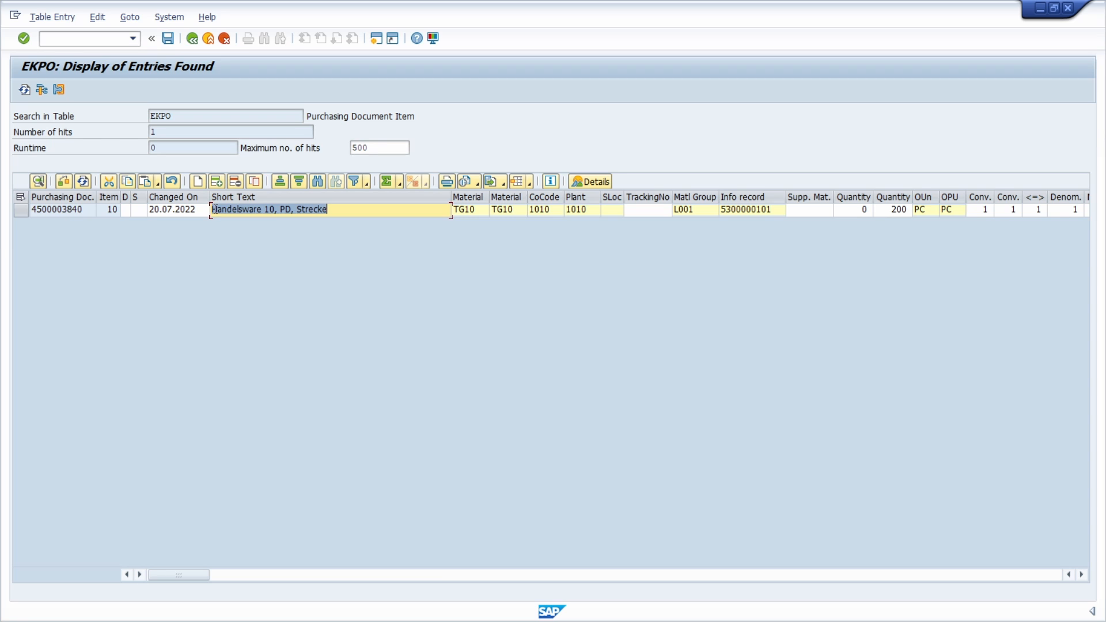
text(ERP UP)
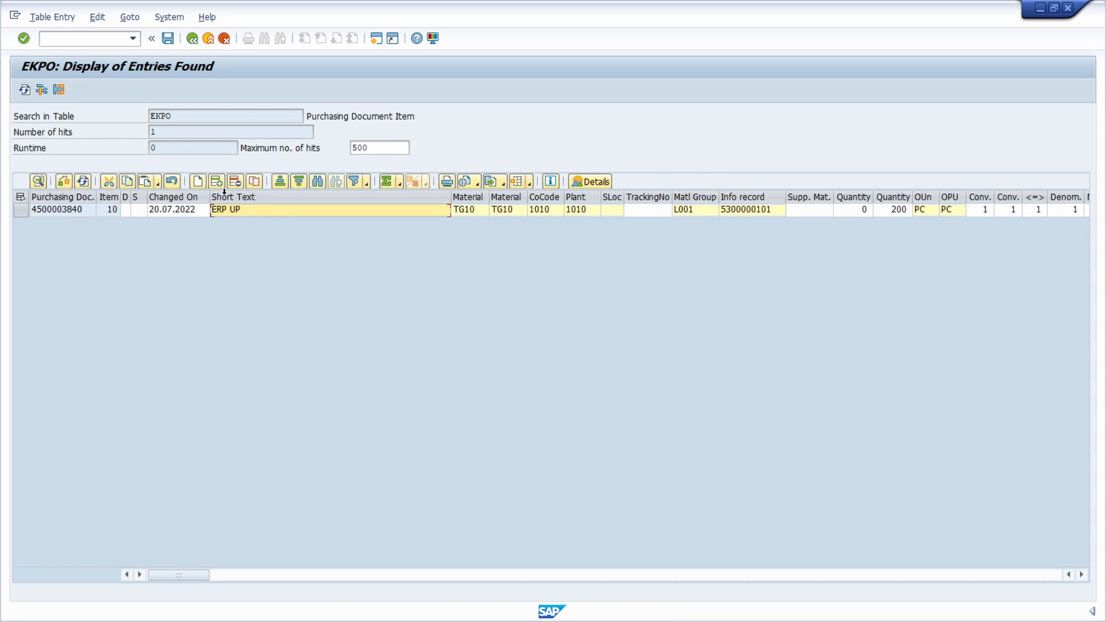
click(167, 38)
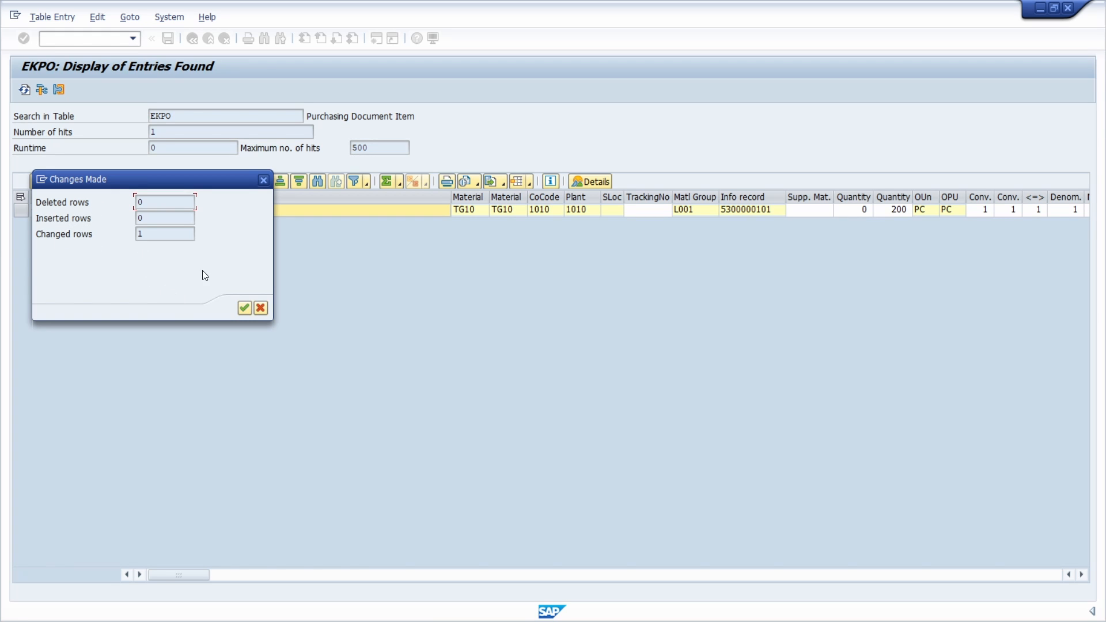
click(244, 308)
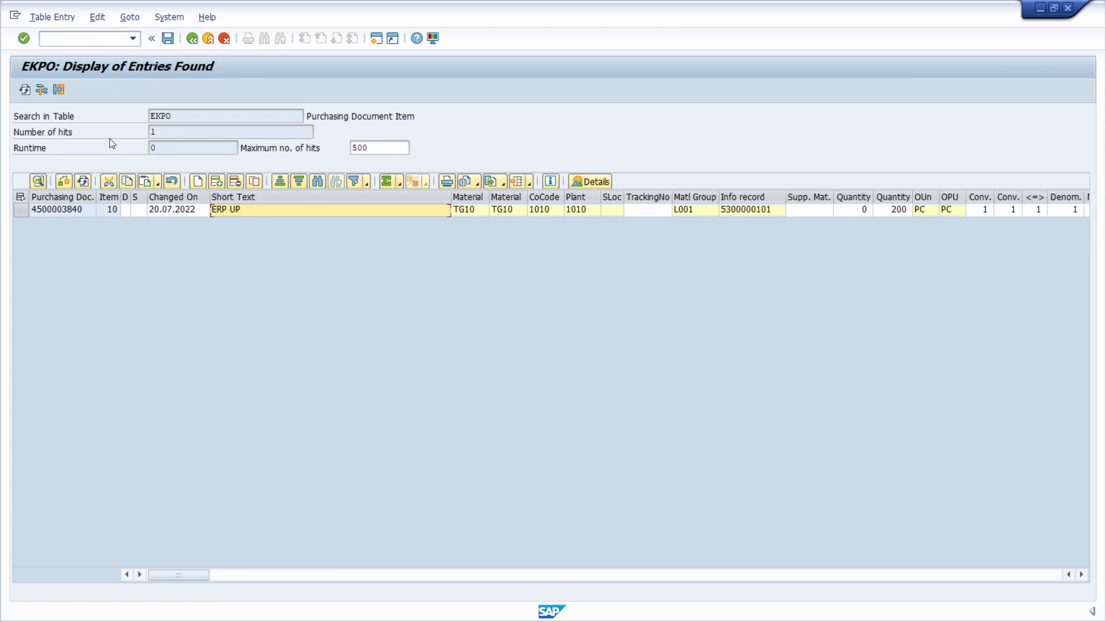
- Copy the item's purchasing document number and display its EKPO entry in transaction SE16, using that number as the filter
click(75, 212)
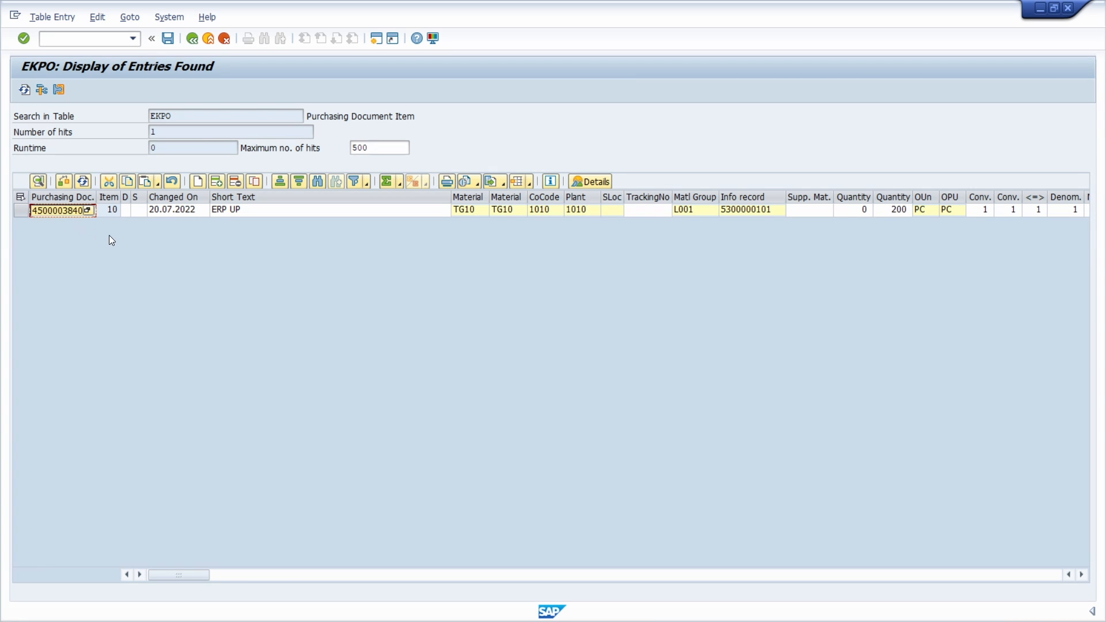
click(69, 42)
text(/nse16)
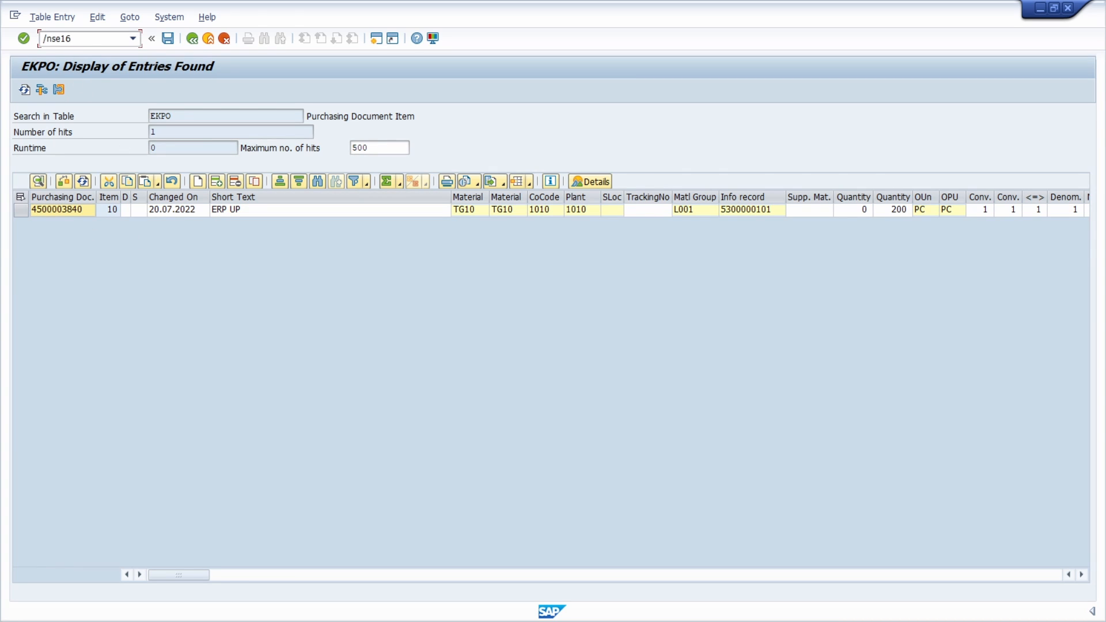
key(Return)
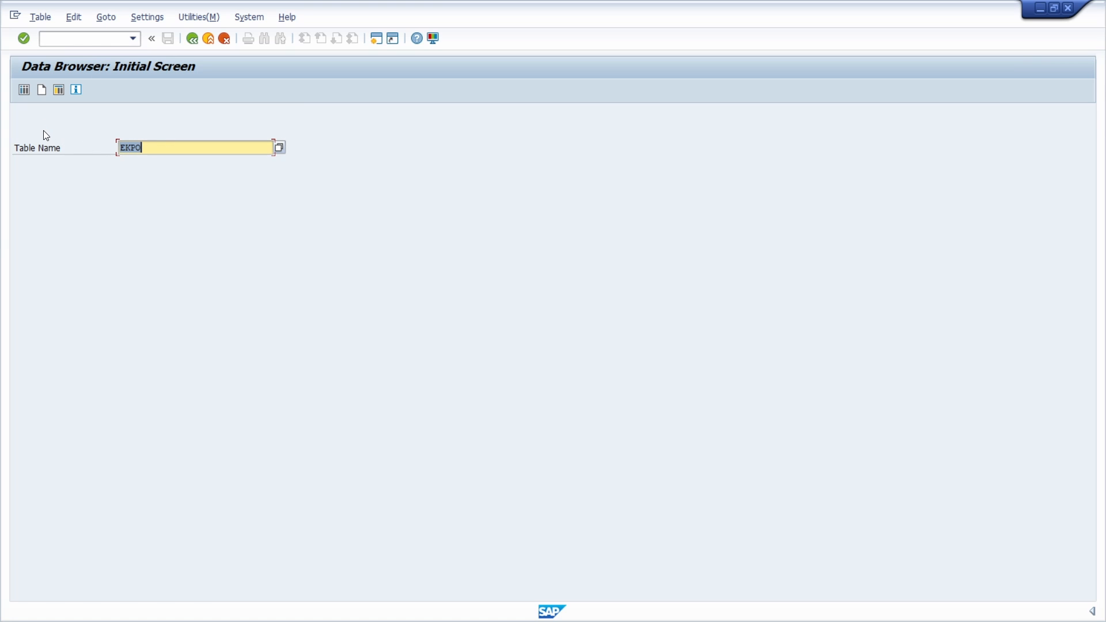
click(23, 90)
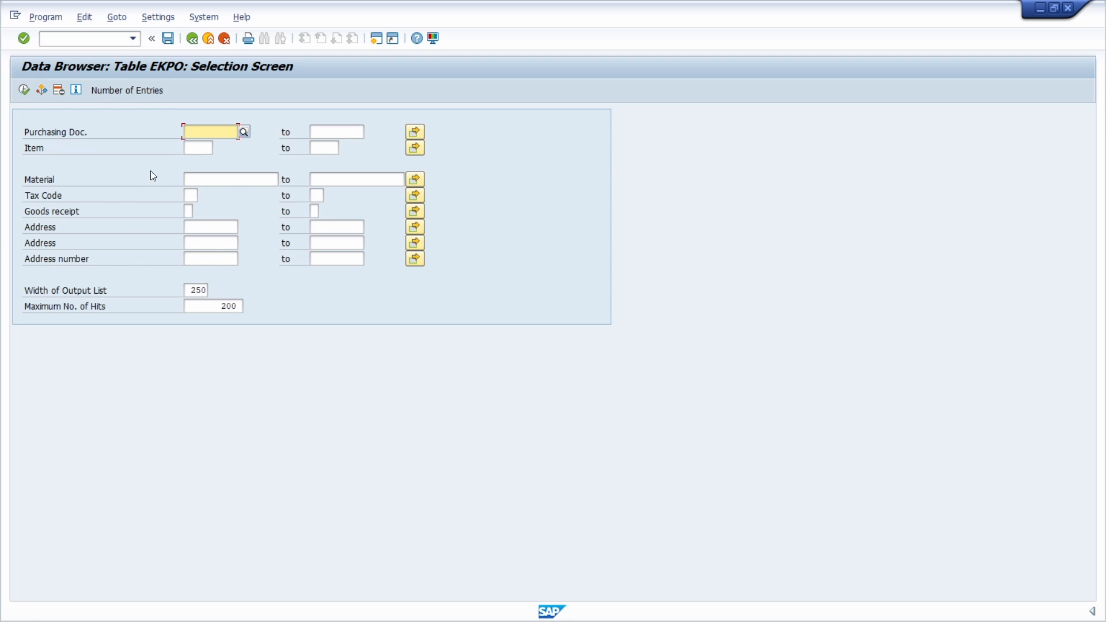
key(ctrl+v)
click(24, 90)
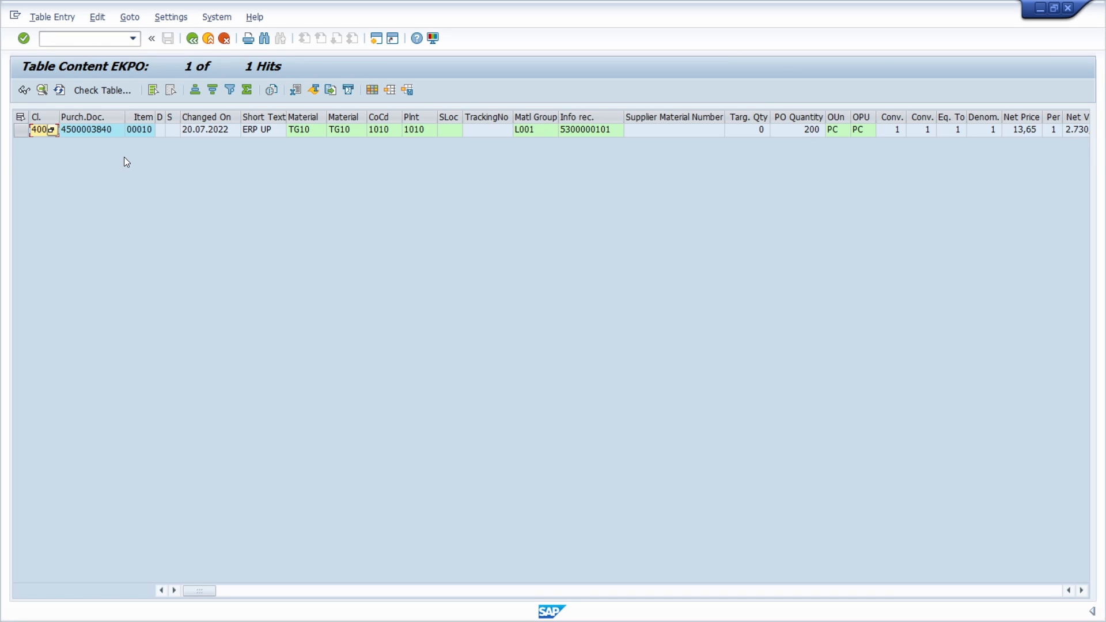
- Set the Data Browser's output list to SE16 Standard List in the user parameters
click(164, 21)
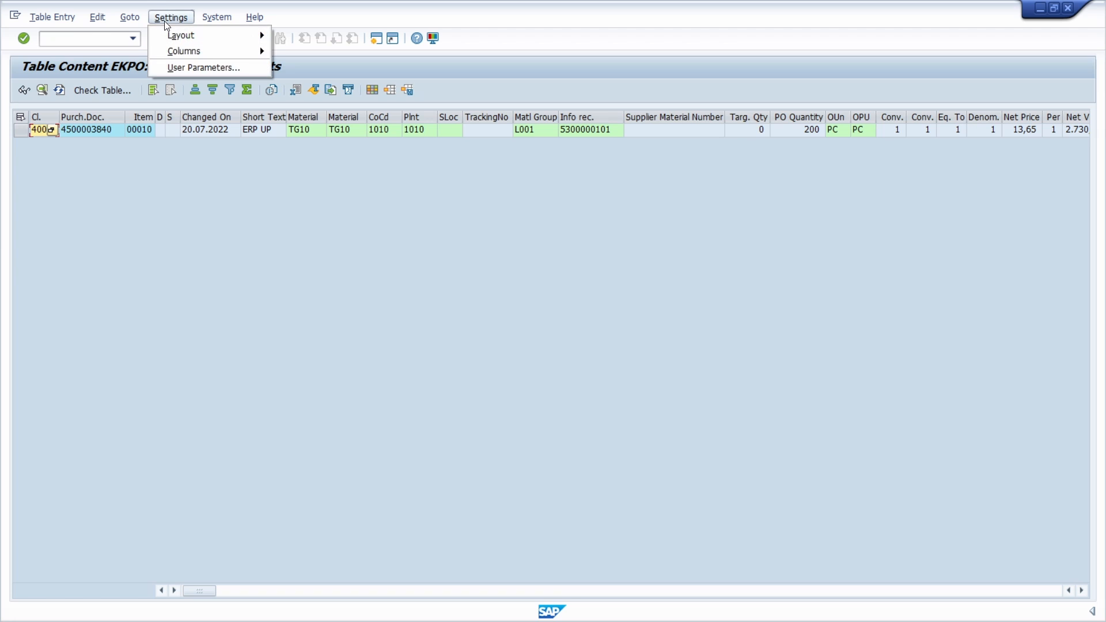
click(185, 69)
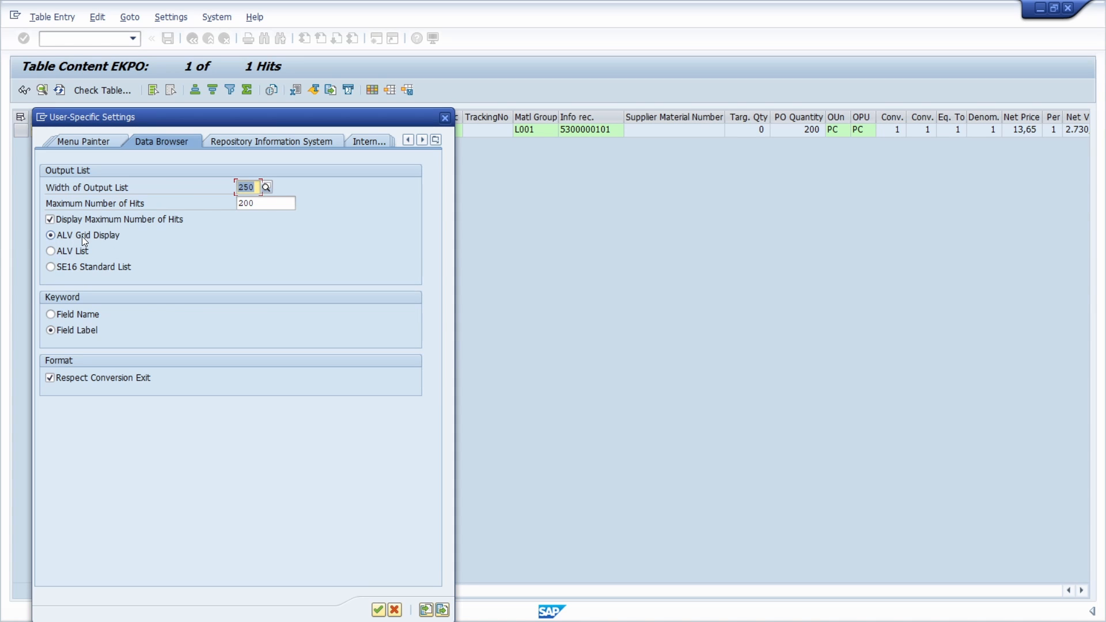
click(77, 267)
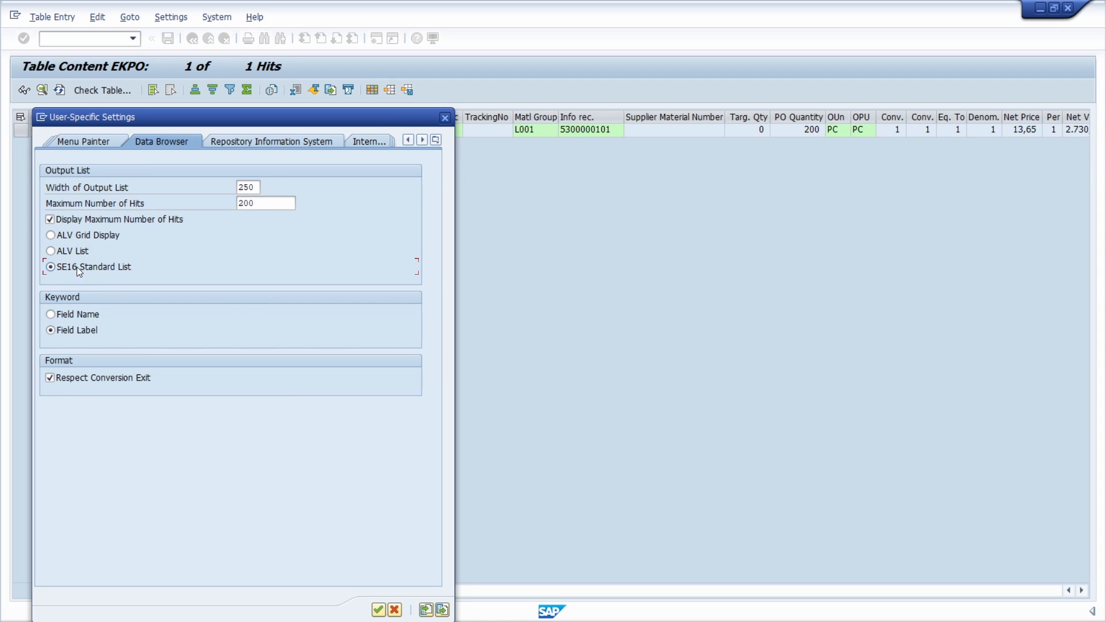
click(378, 610)
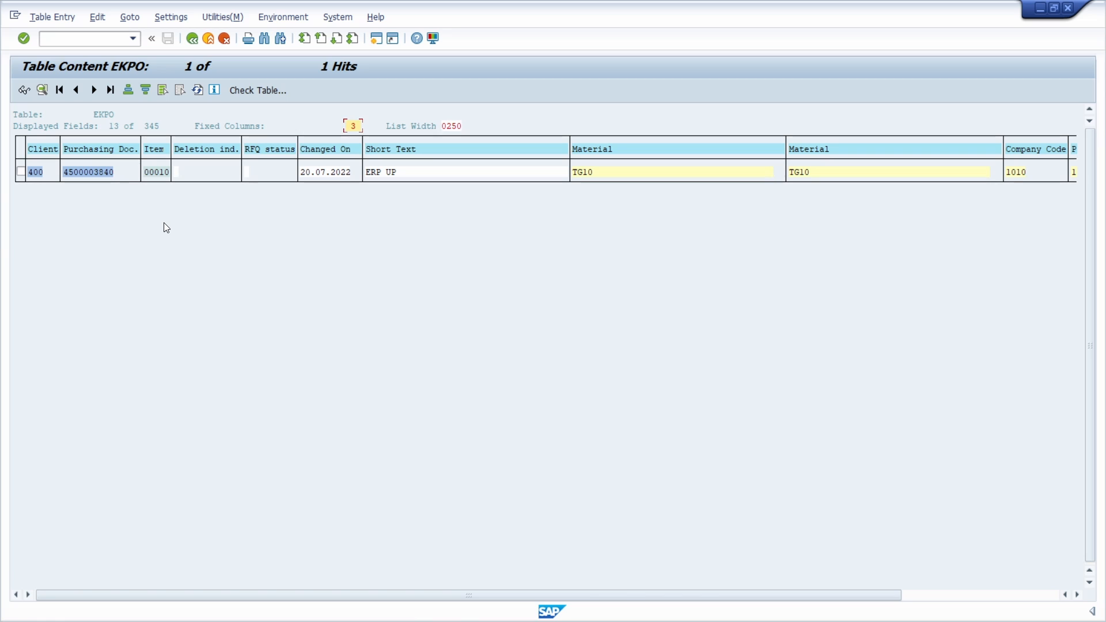
- Open the EKPO item's single-entry display and enter the ABAP Debugger from it with /h
double_click(34, 173)
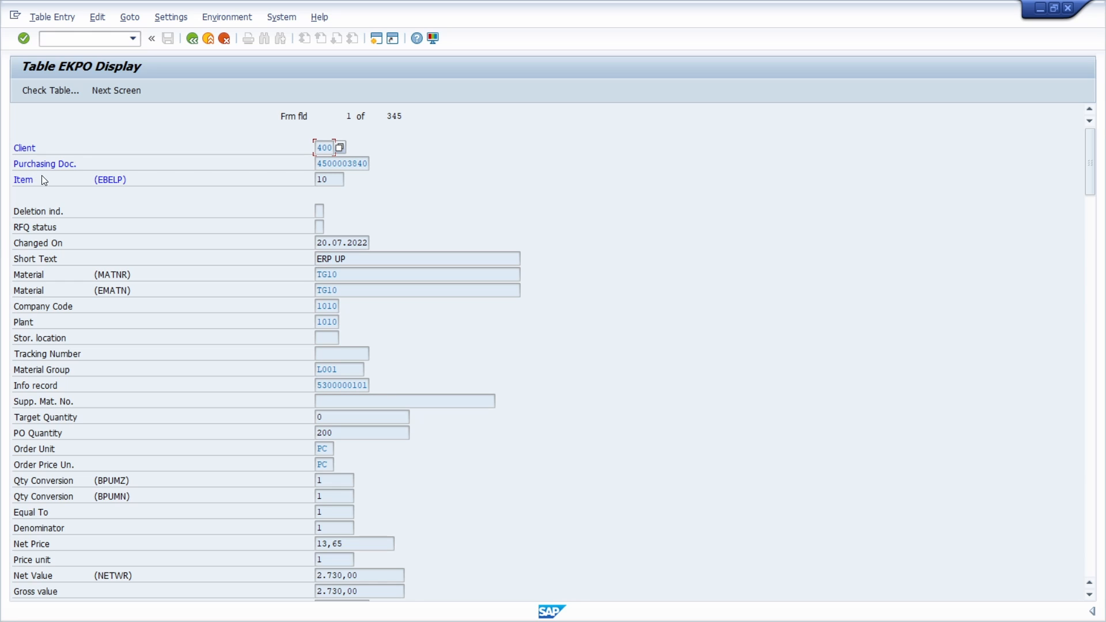
click(59, 38)
text(/h)
key(Return)
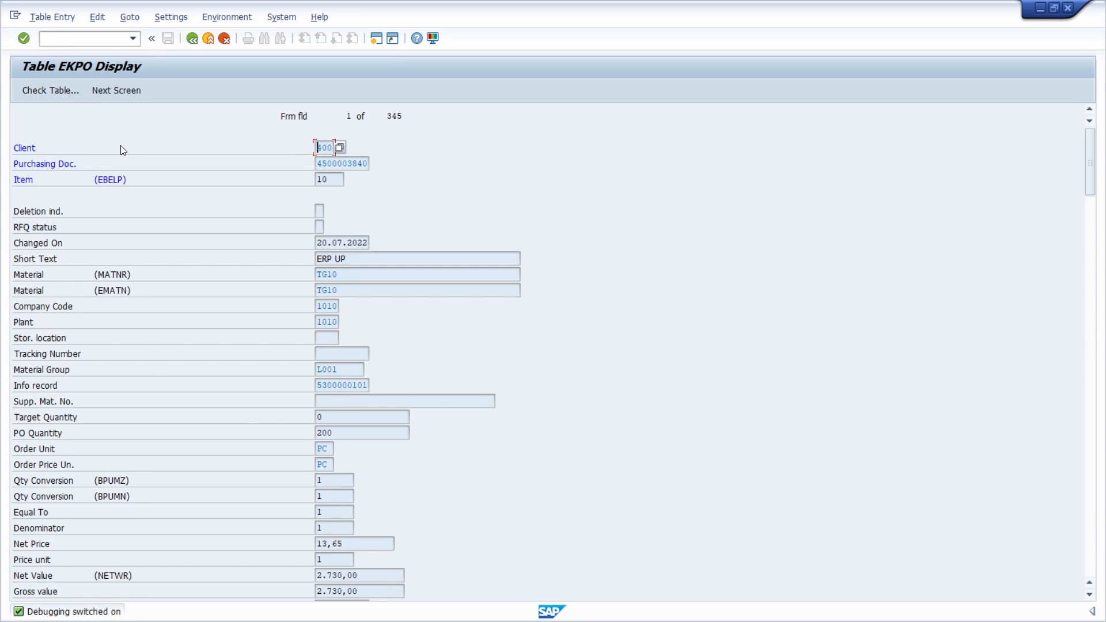
key(Return)
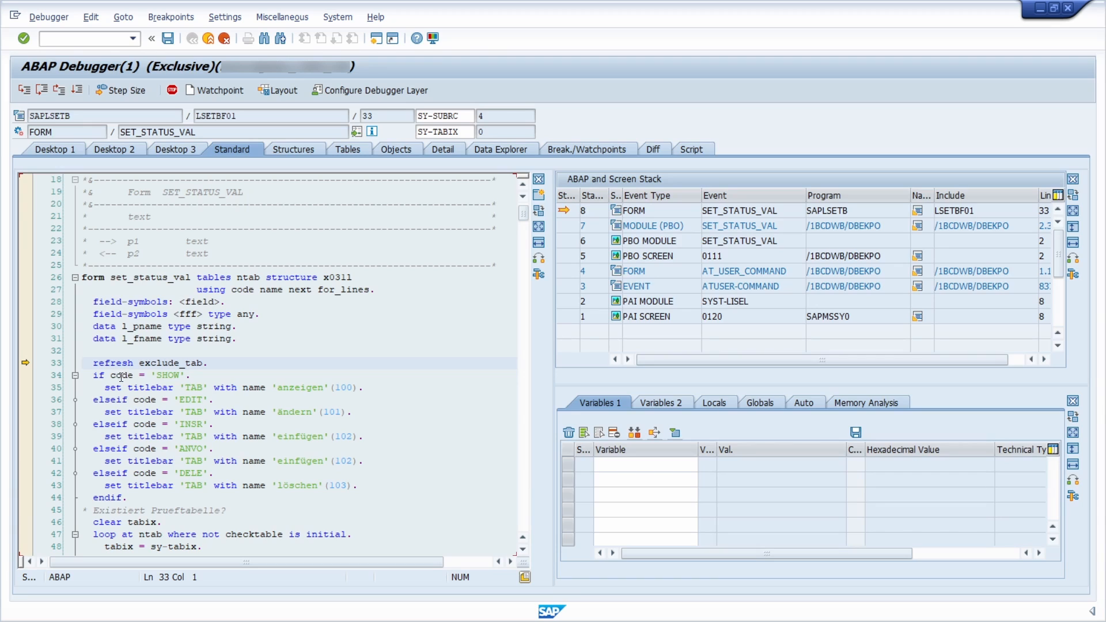
- Add the variable CODE from the SET_STATUS_VAL source to the debugger's variable list and set its value to EDIT
double_click(134, 375)
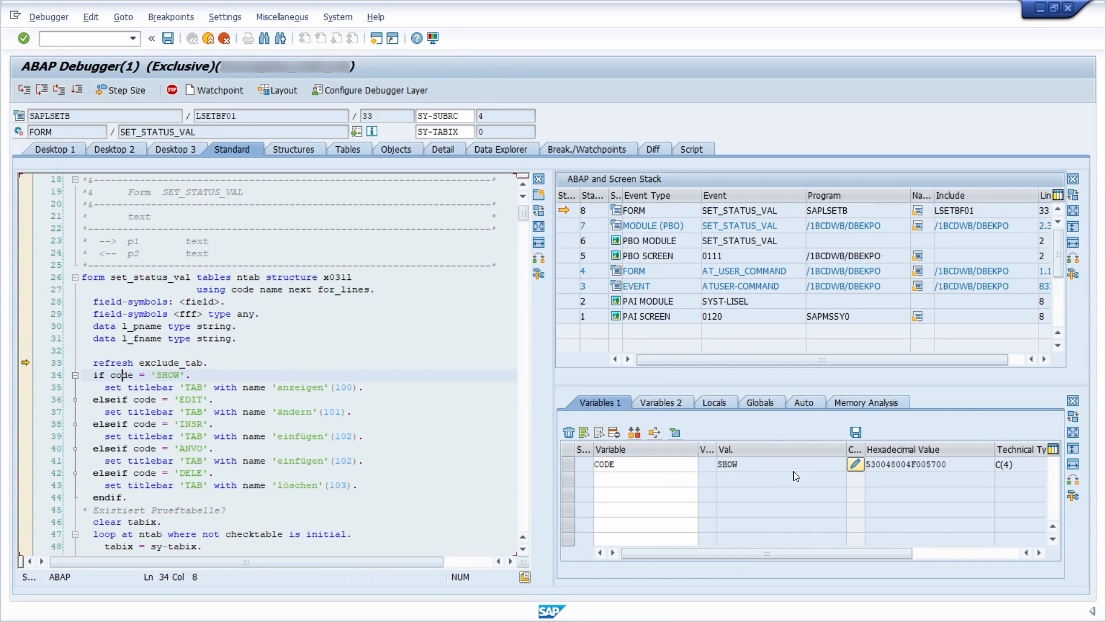
click(856, 464)
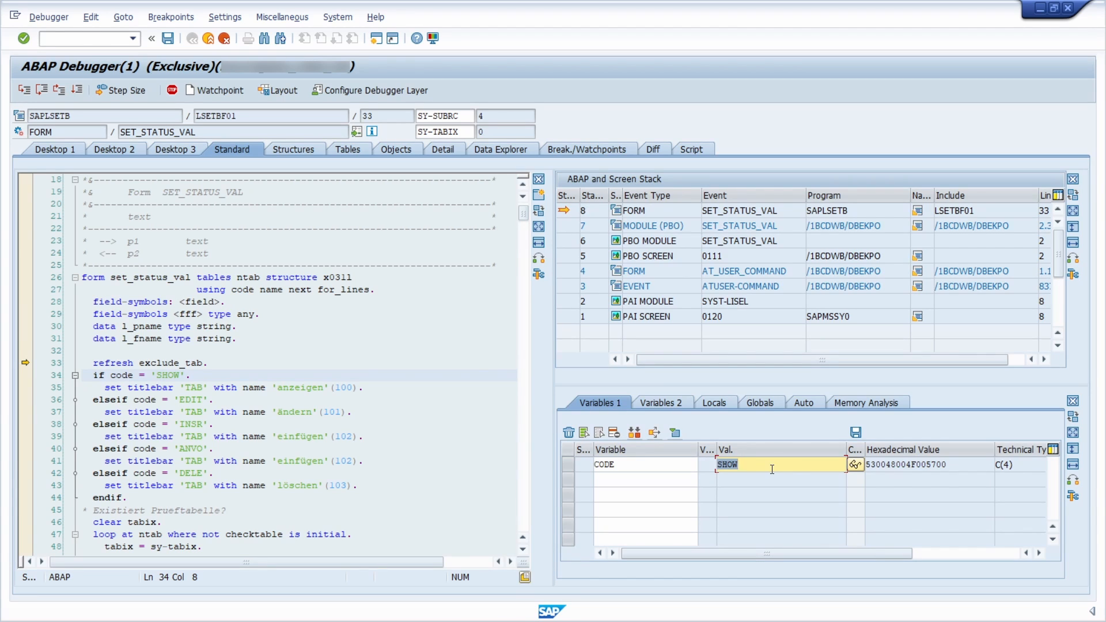
text(EDIT)
key(Return)
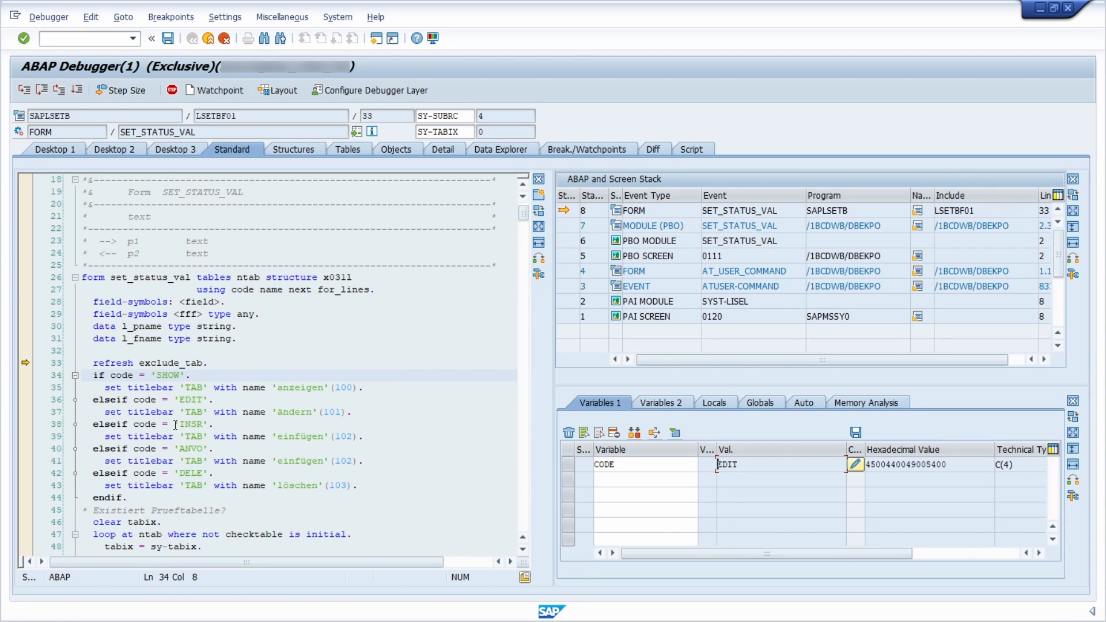
- Highlight the alternative codes INSR and DELE in the source, and resume execution to open the EKPO item's Short Text for editing
drag(179, 425, 203, 427)
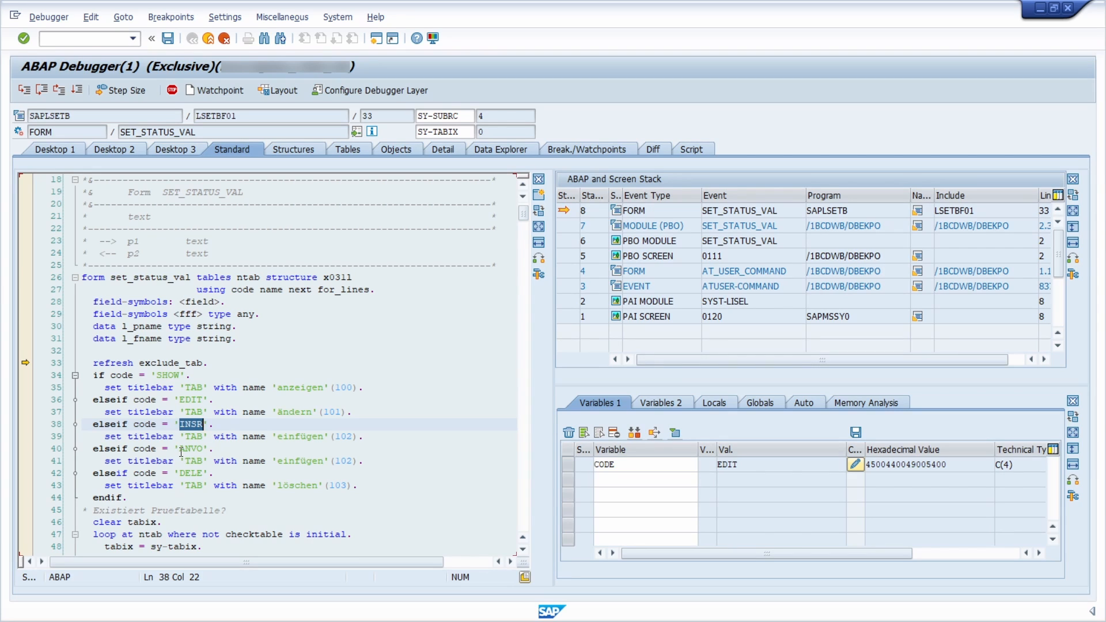
drag(180, 450, 204, 474)
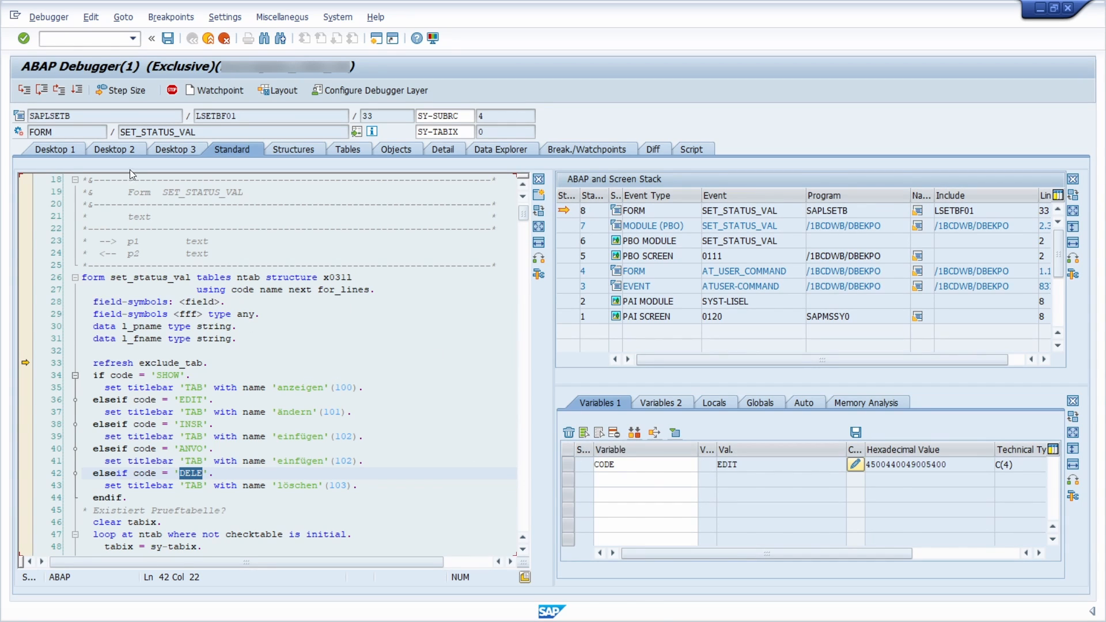
click(77, 90)
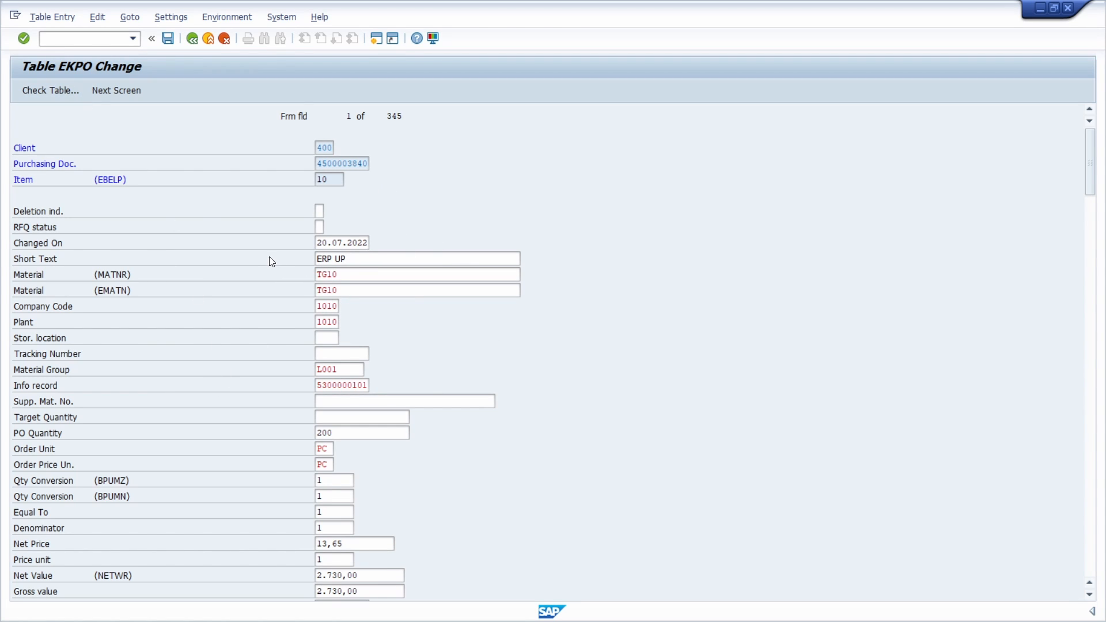
click(361, 259)
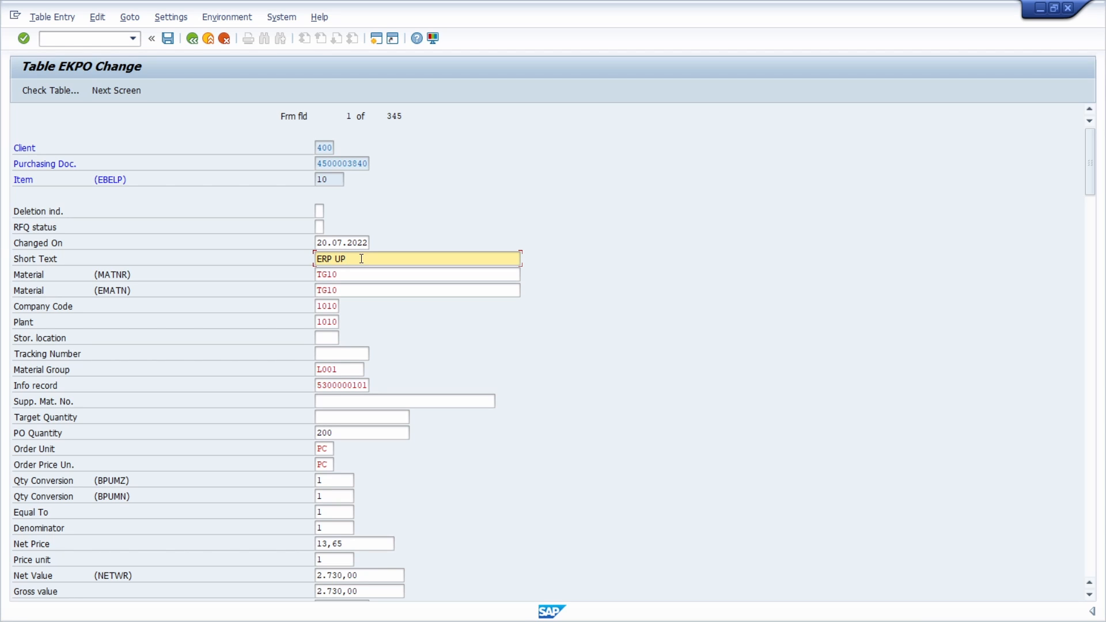
- Complete the EKPO item's Short Text as ERP UP SE16, save the record, and refresh the EKPO table content list
text(SE16)
key(ctrl+s)
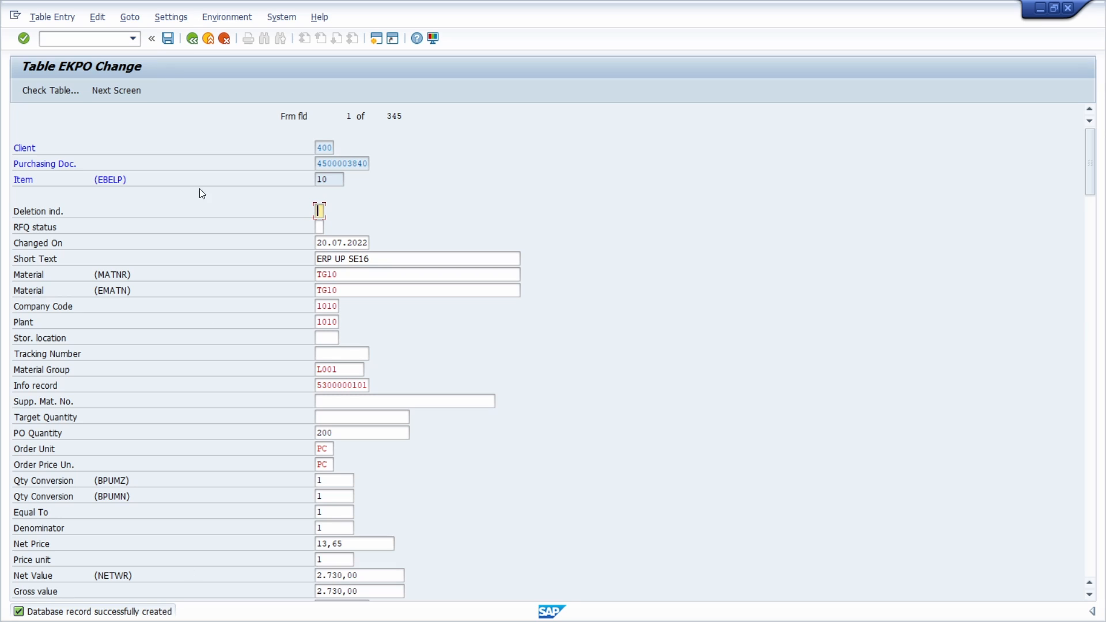
click(188, 39)
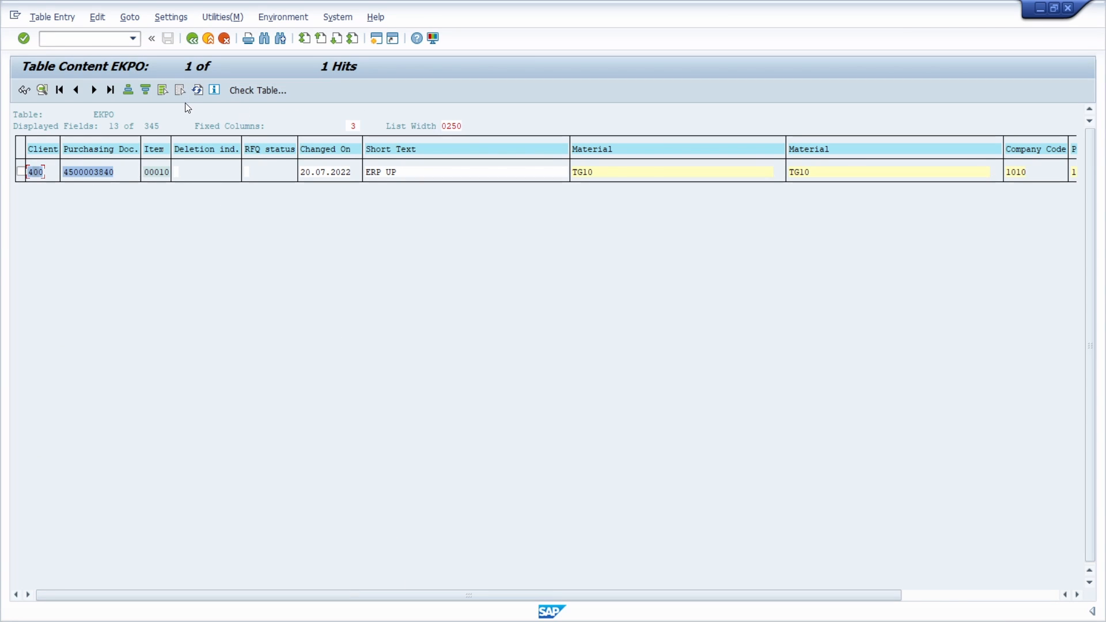
click(198, 90)
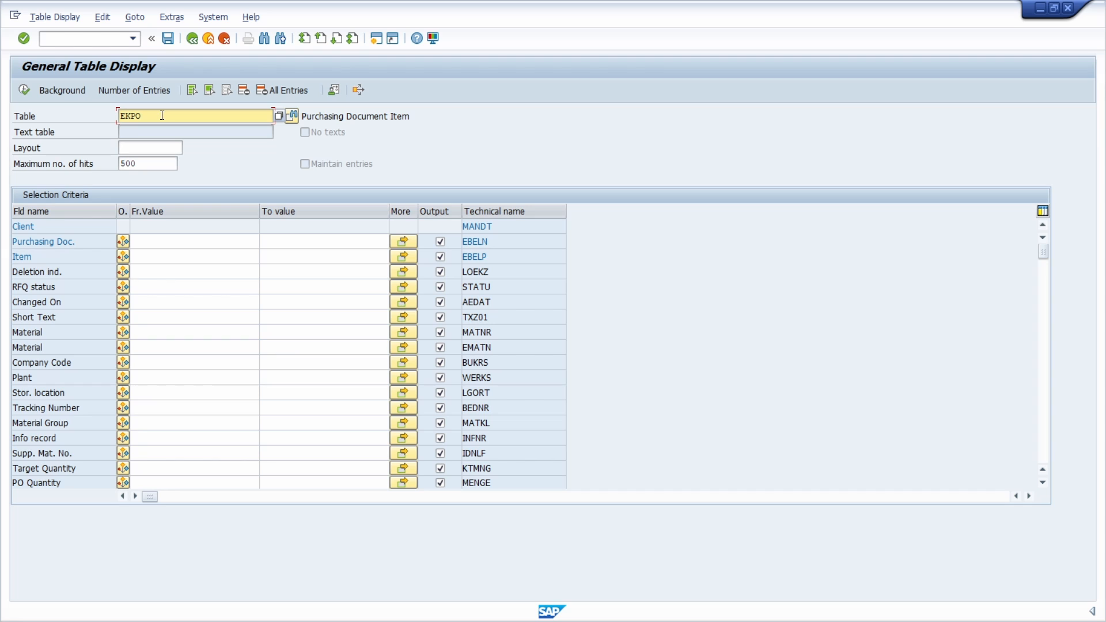
- Open the SE16N change documents display from General Table Display and run it restricted to the user's own user name
click(172, 17)
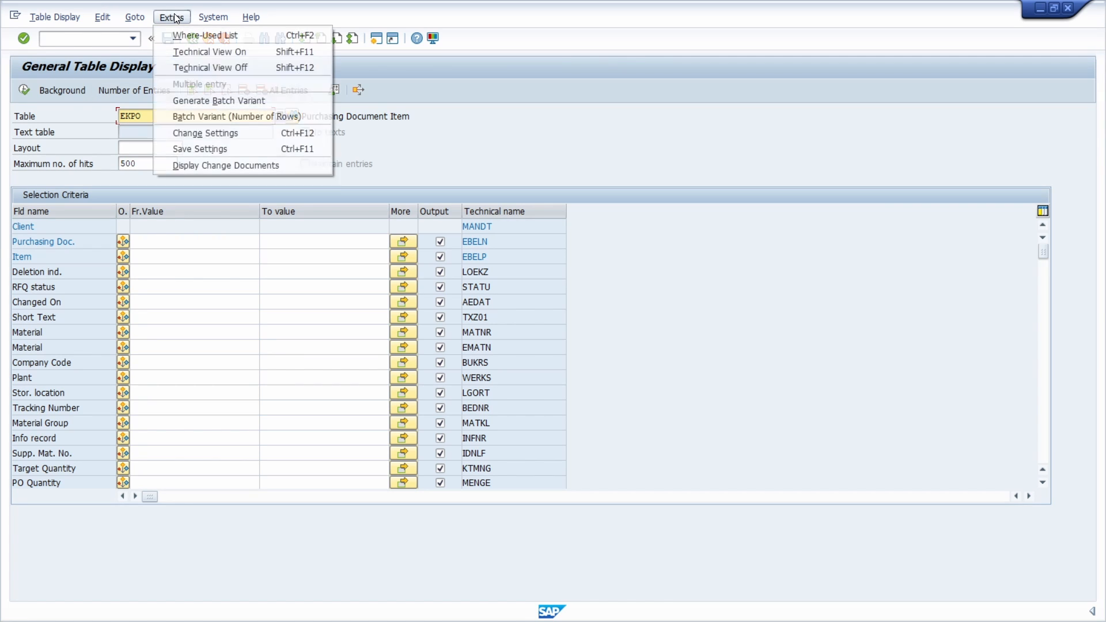
click(235, 168)
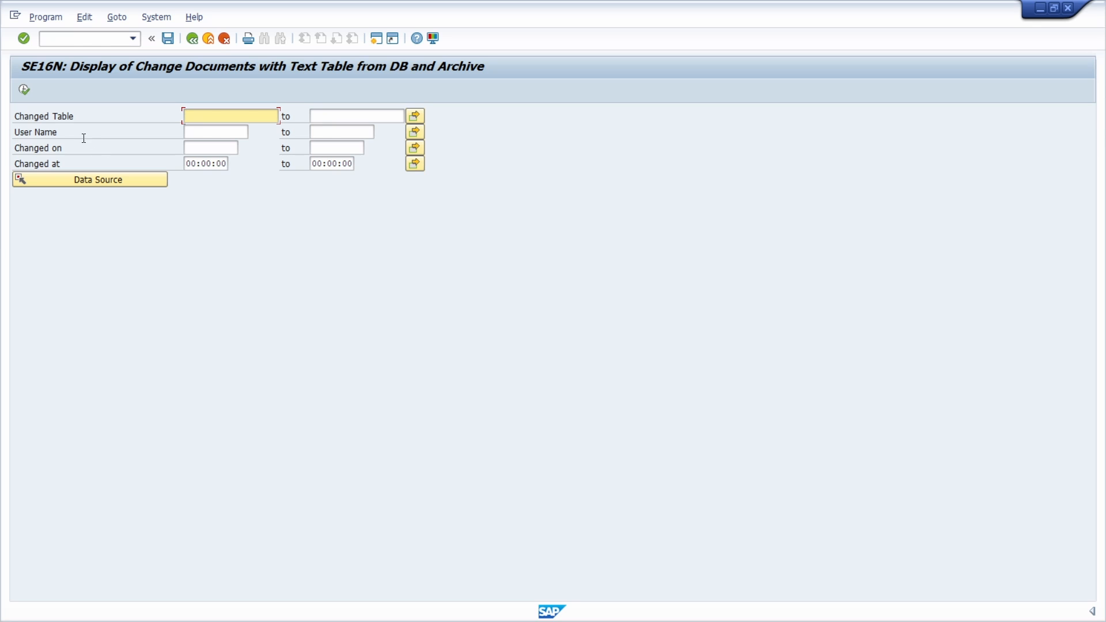
click(190, 132)
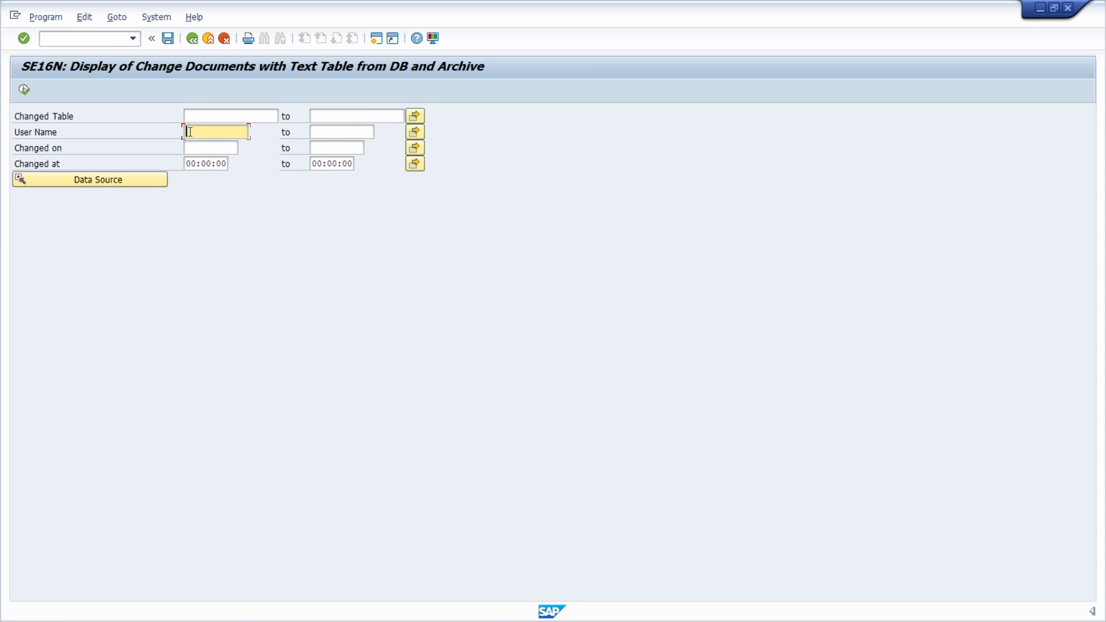
text(ANDREASG)
click(23, 90)
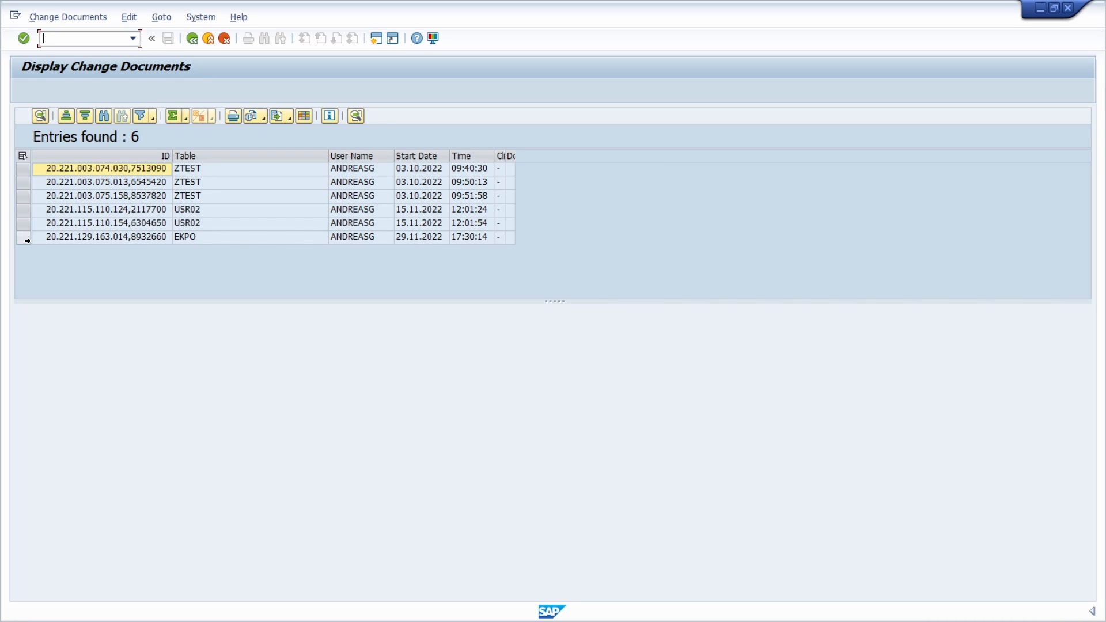
- Highlight the EKPO change document, and select the five ZTEST and USR02 entries for comparison
click(186, 241)
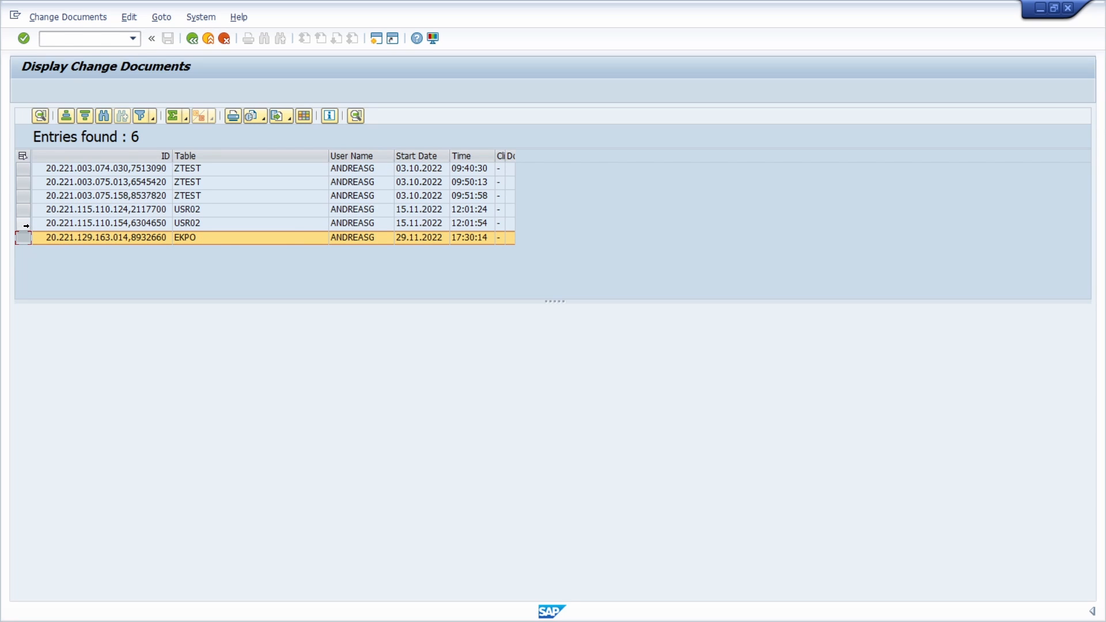
drag(22, 225, 20, 138)
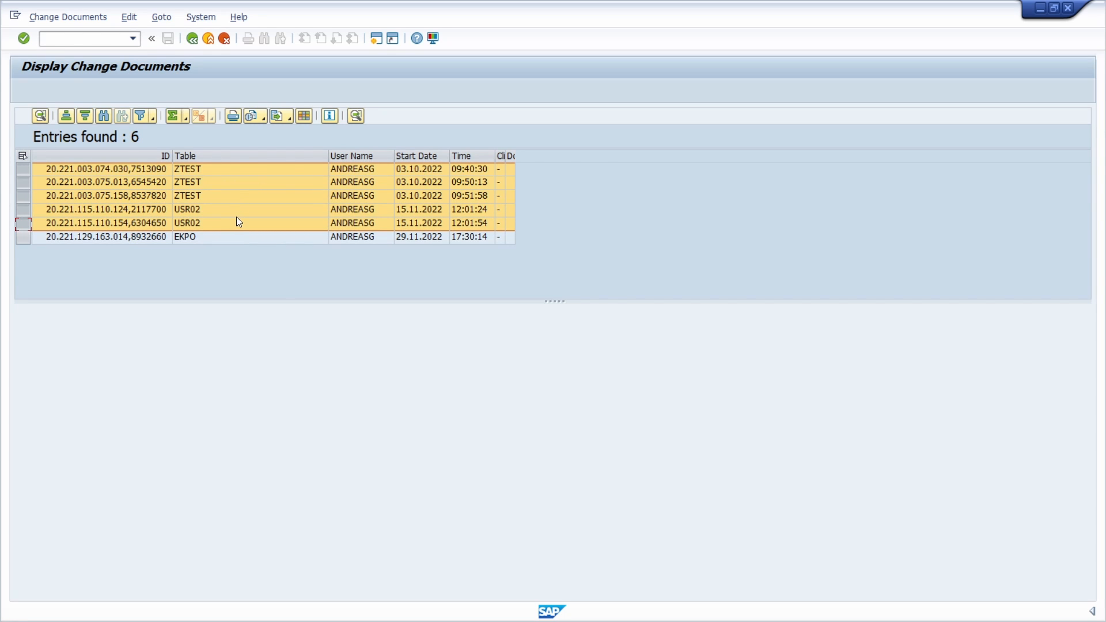
key(alt+Tab)
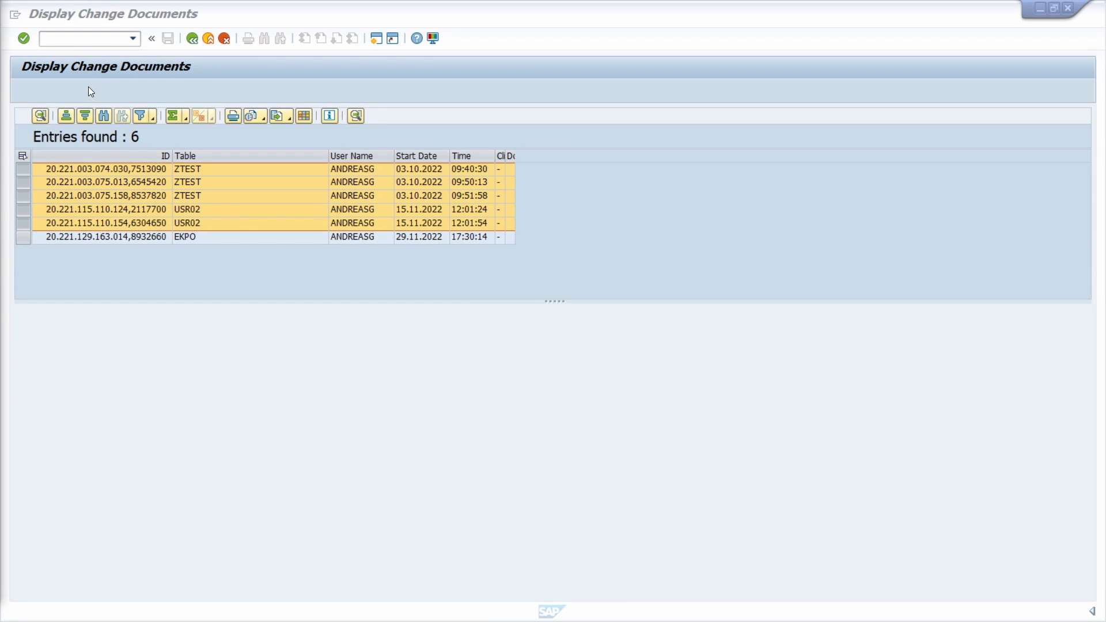
- Run the program RKSE16N_CD_DISPLAY through transaction SA38, entered as /nsa38, to open its change document selection
click(73, 41)
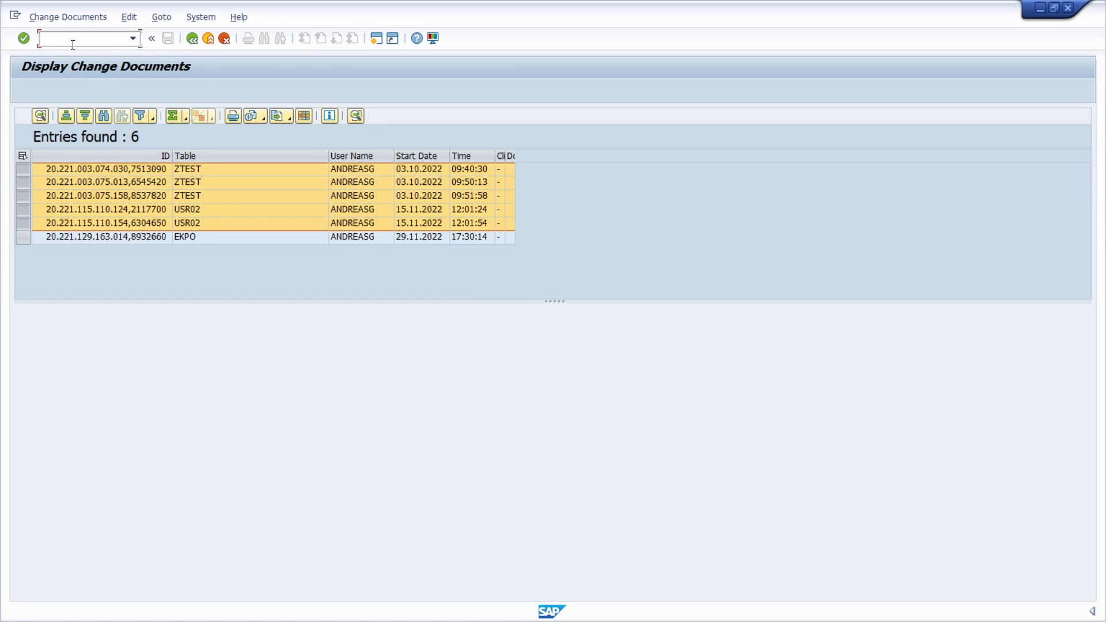
text(/nsa38)
key(Return)
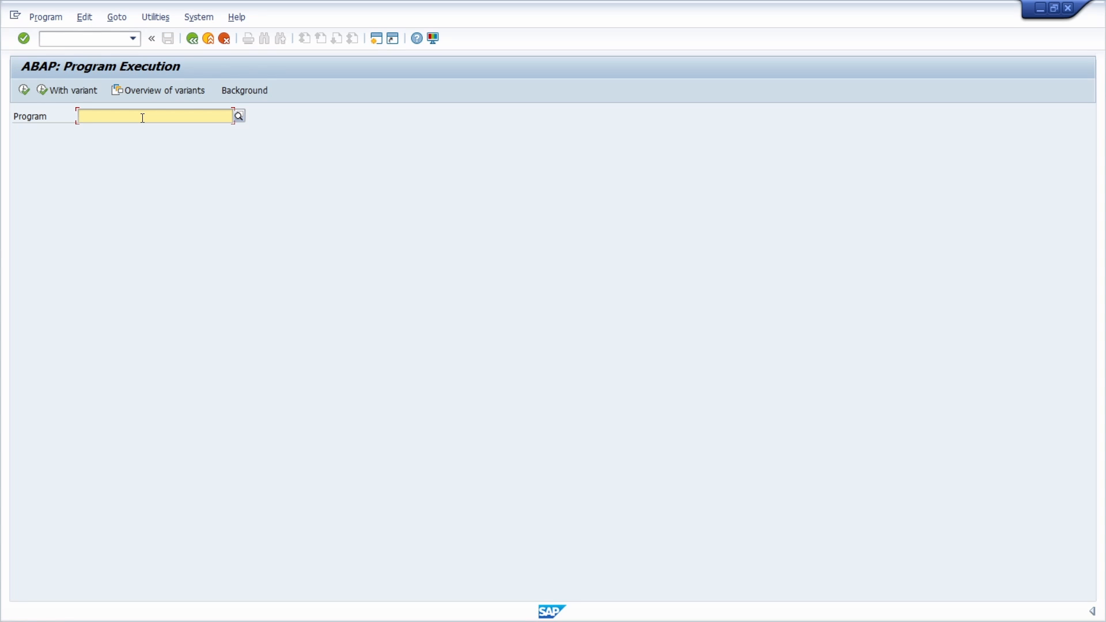
text(rksel6)
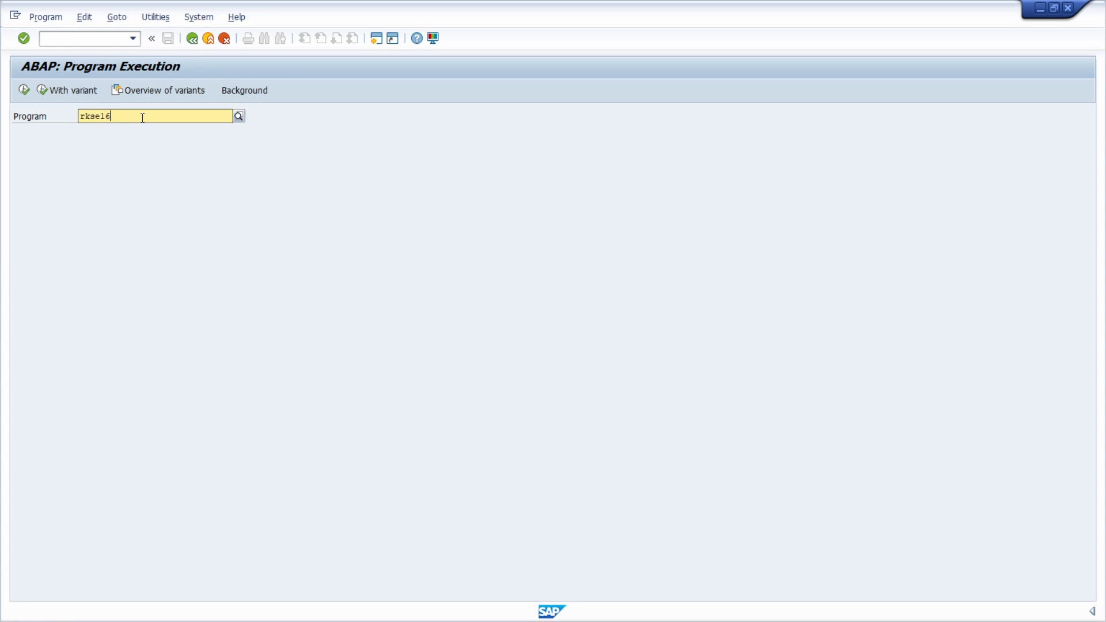
text(n_)
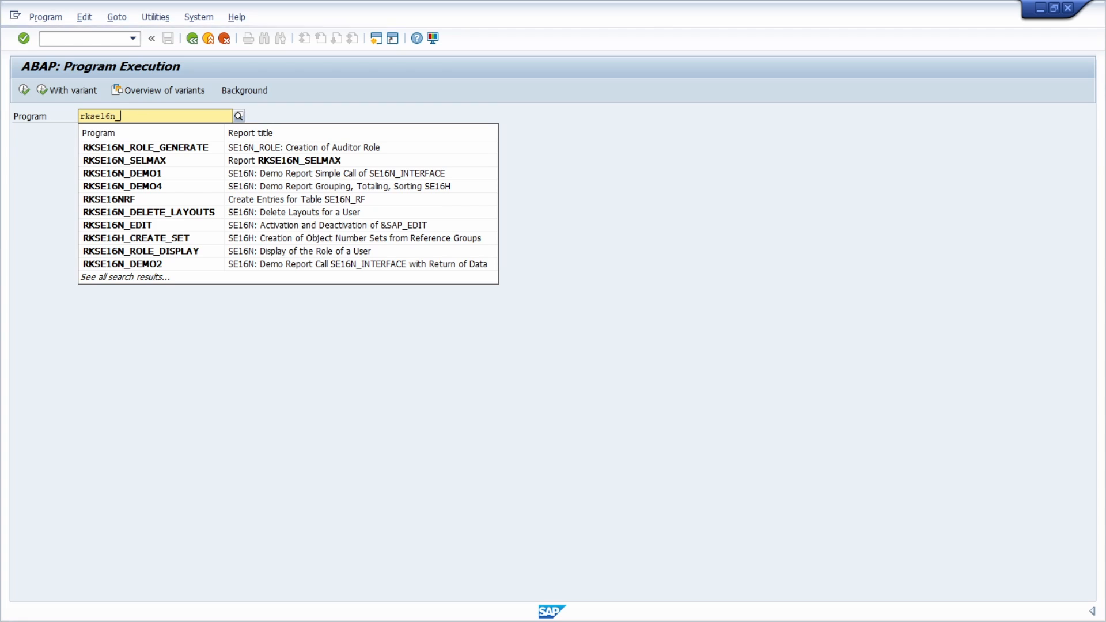
text(cd_displa)
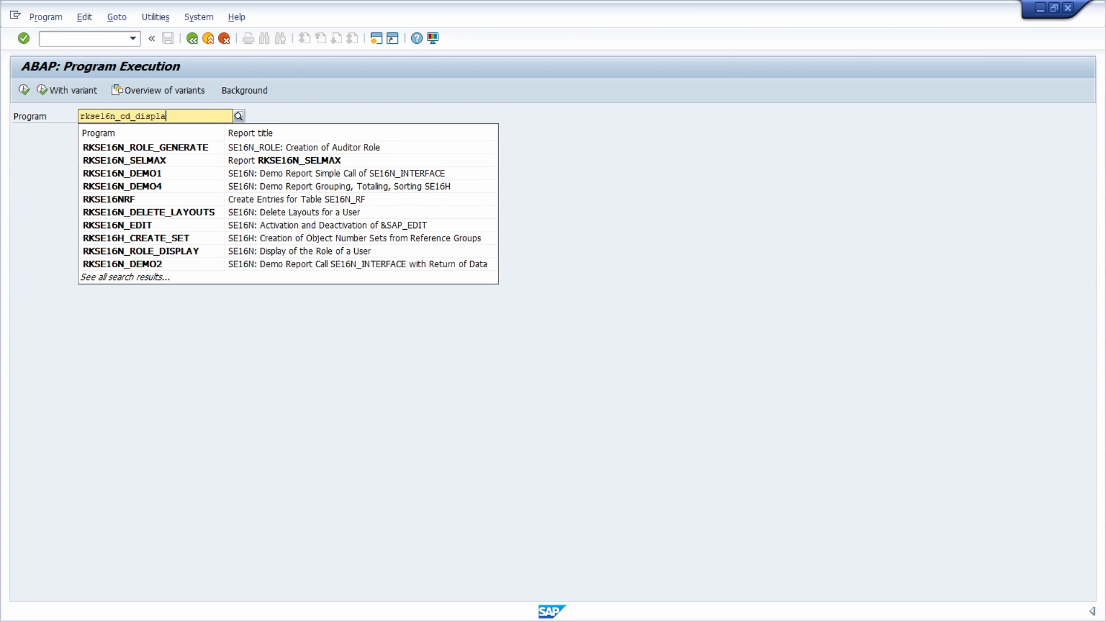
text(y)
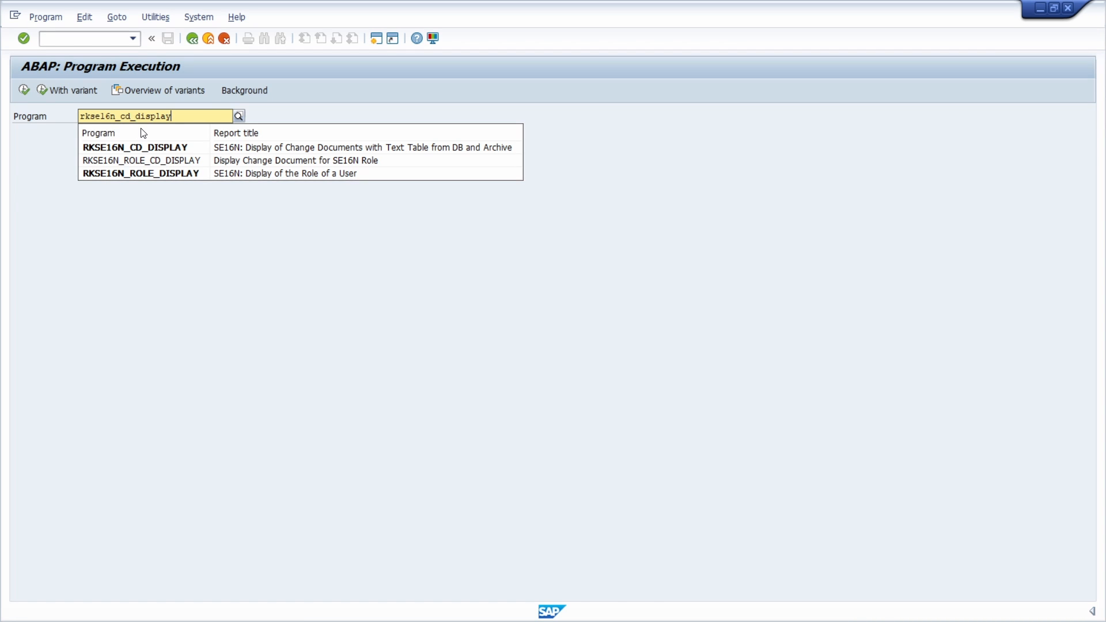
click(150, 149)
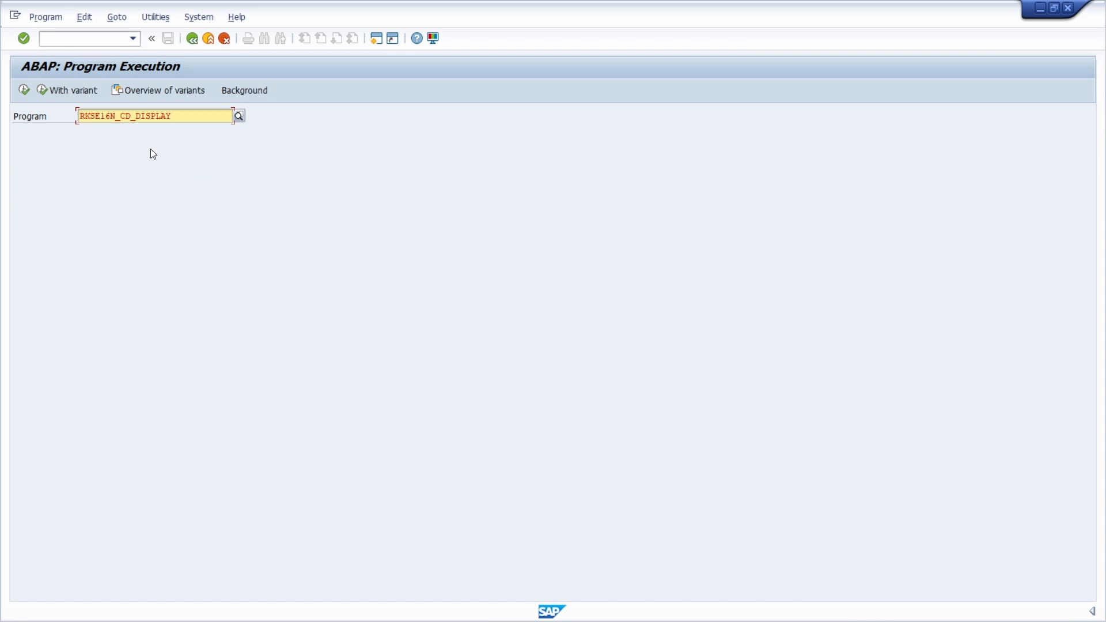
click(24, 89)
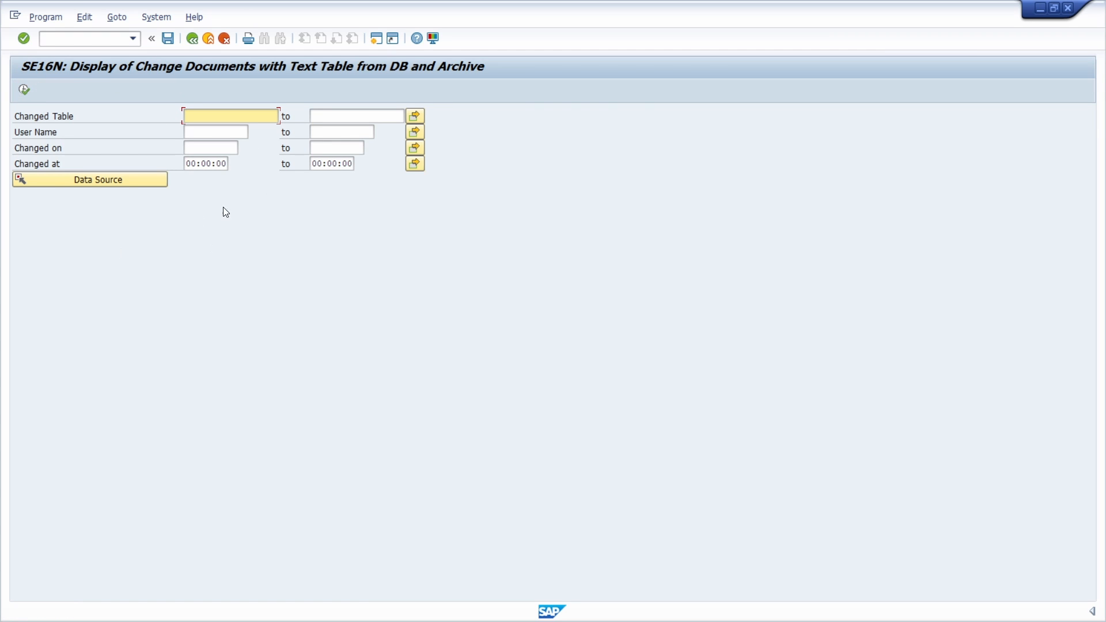